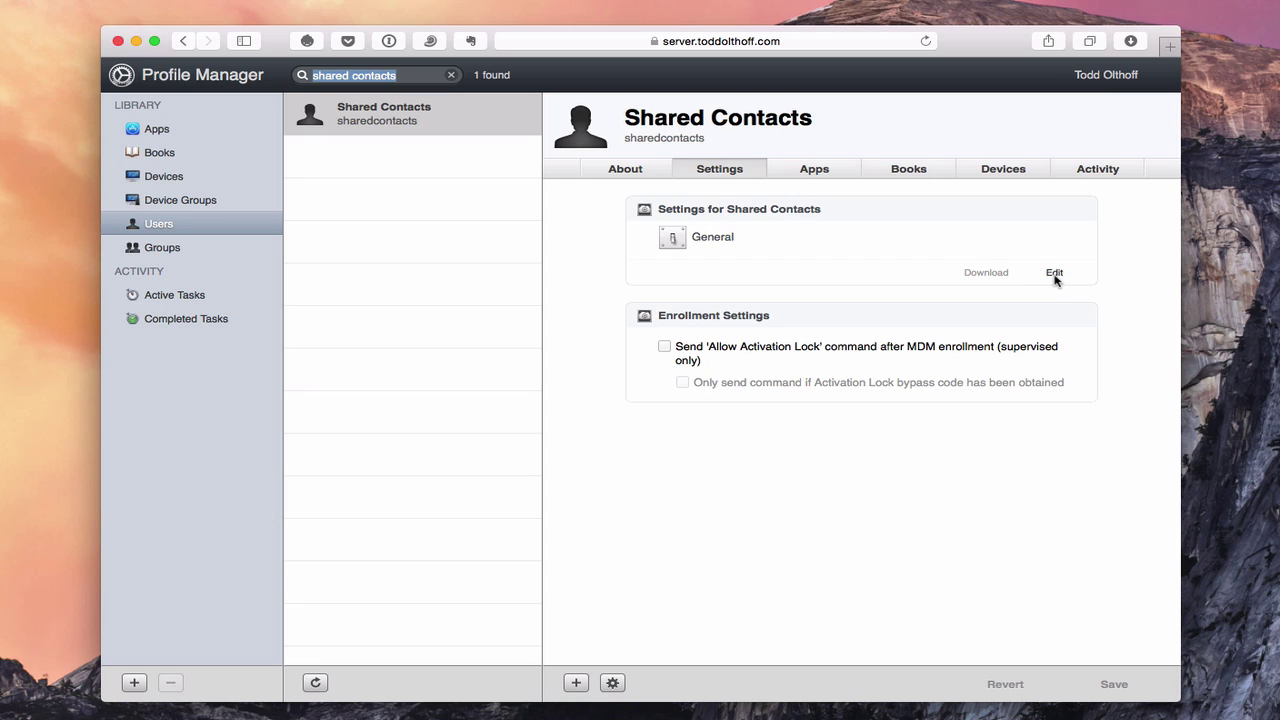
Open the Shared Contacts user's settings profile for editing and look through the available OS X and iOS payload categories.
left_click(1054, 273)
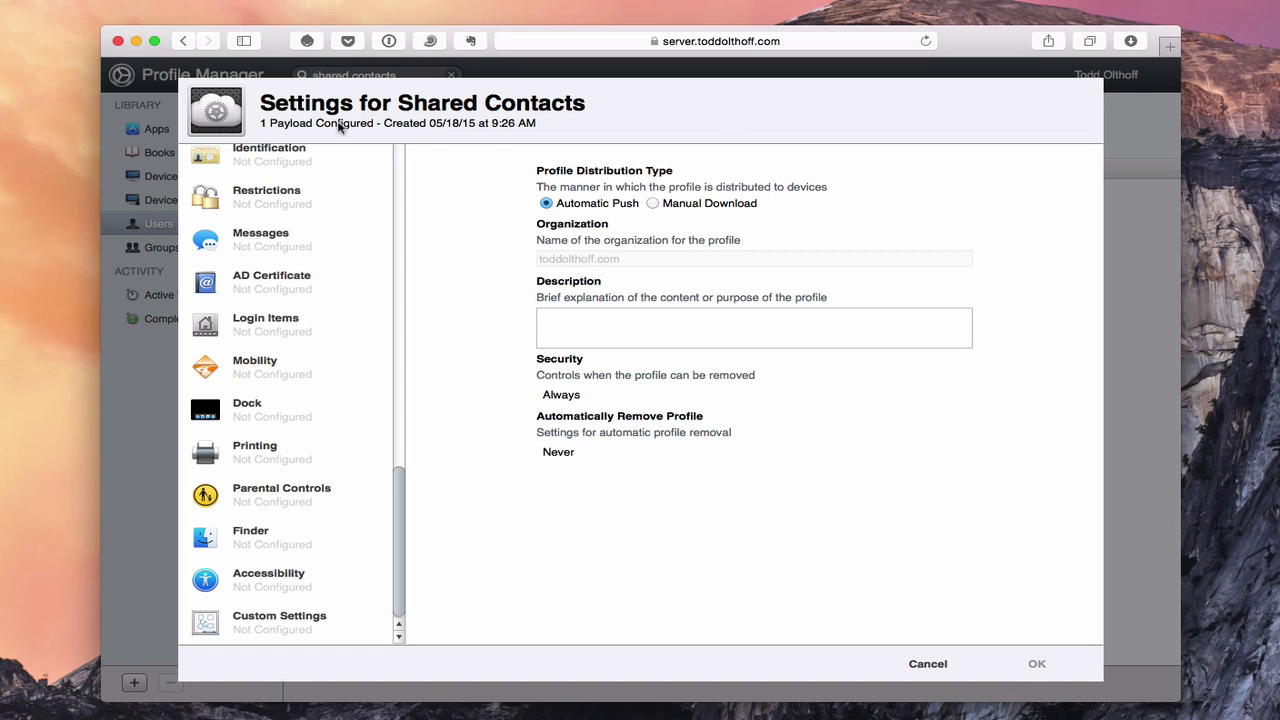
scroll(370, 330, "up", 10)
scroll(370, 330, "up", 10)
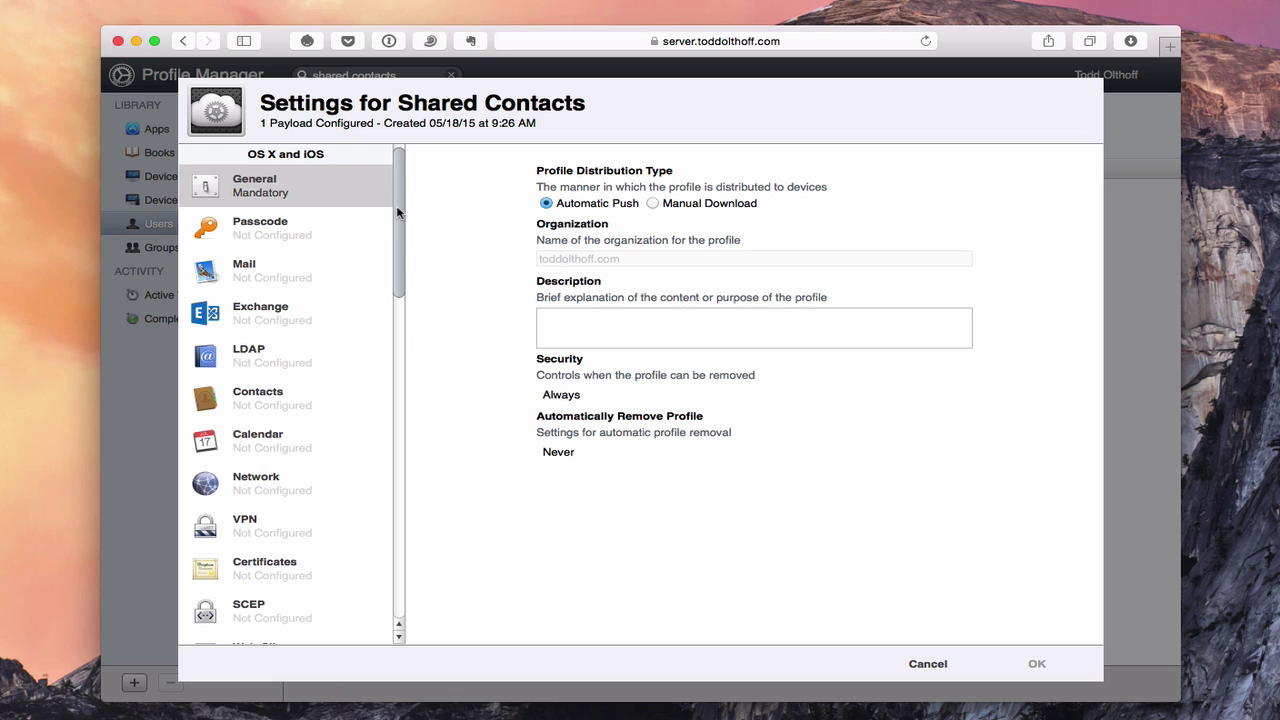
left_click_drag(397, 215, 403, 363)
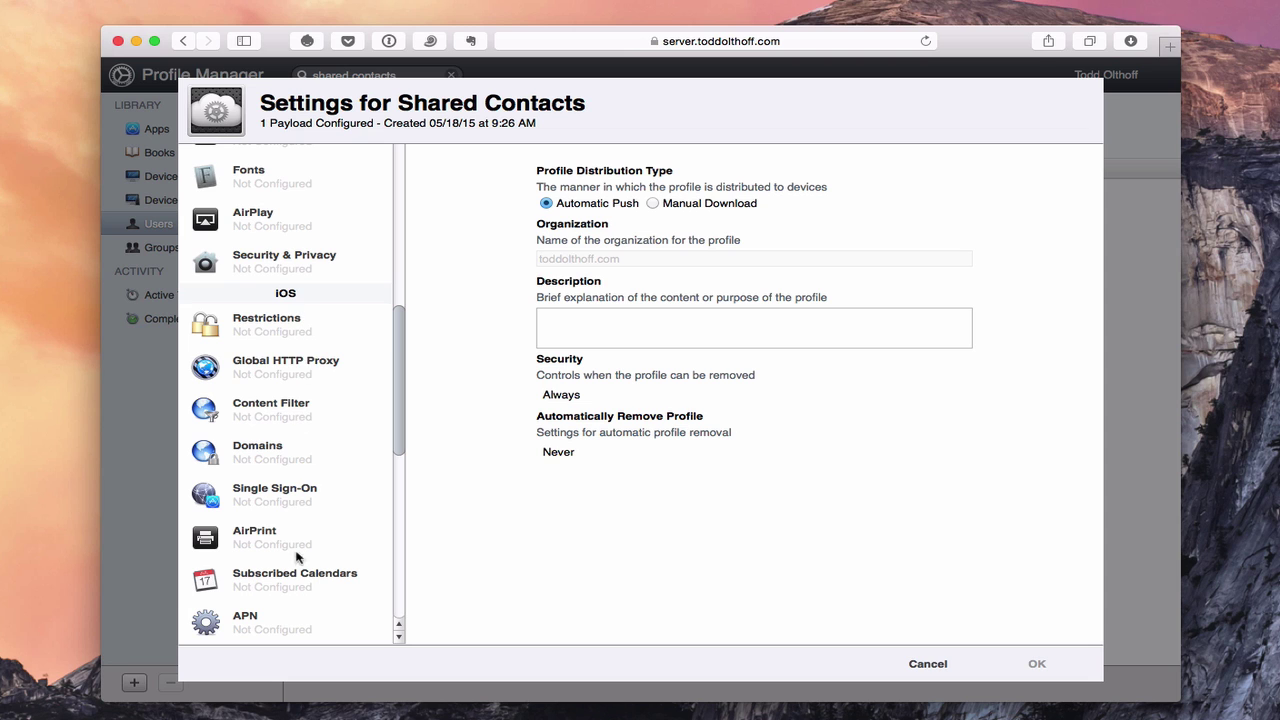
left_click_drag(403, 357, 415, 170)
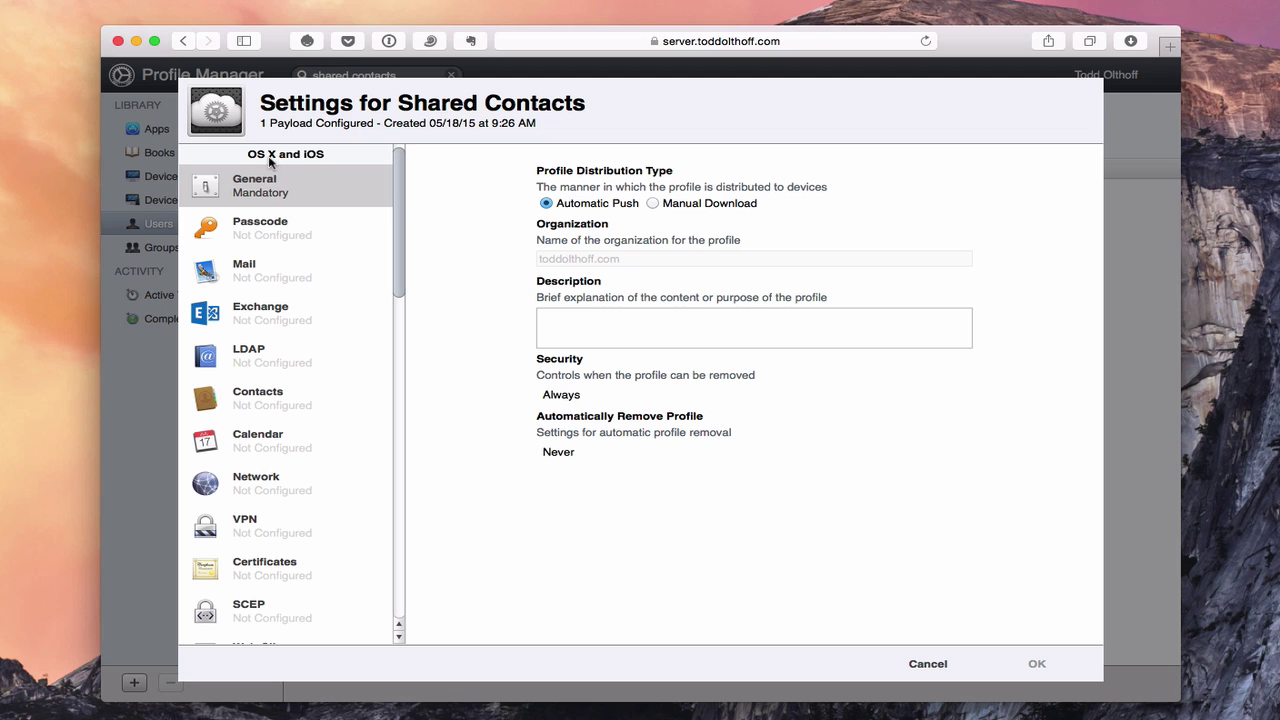
Add a Passcode payload to the Shared Contacts profile and review its passcode policy options.
left_click(257, 229)
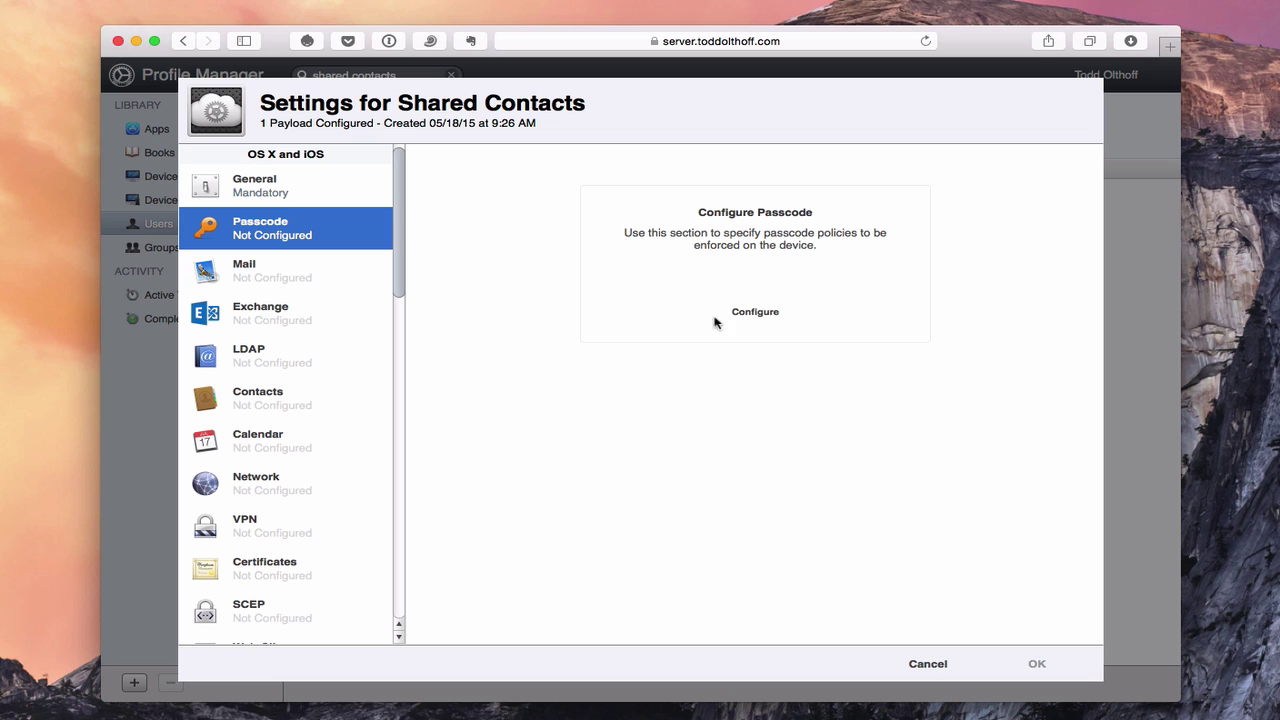
left_click(754, 312)
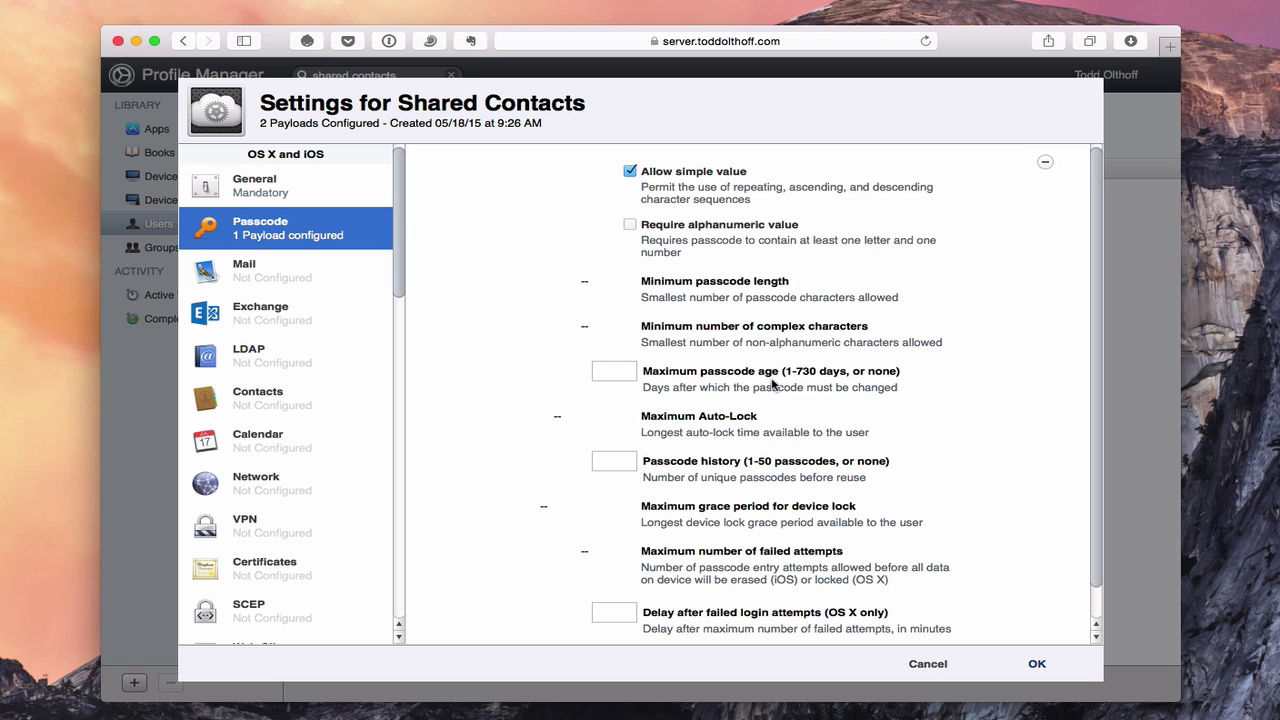
scroll(772, 385, "down", 1)
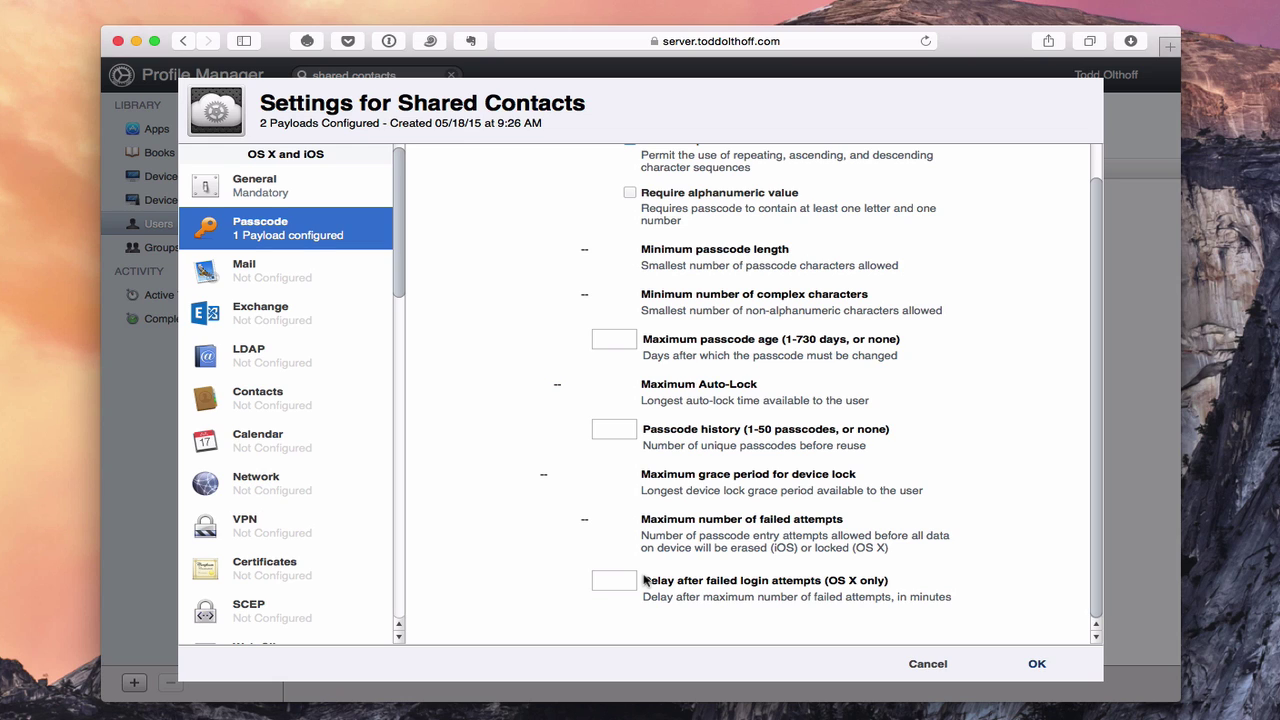
scroll(645, 580, "up", 2)
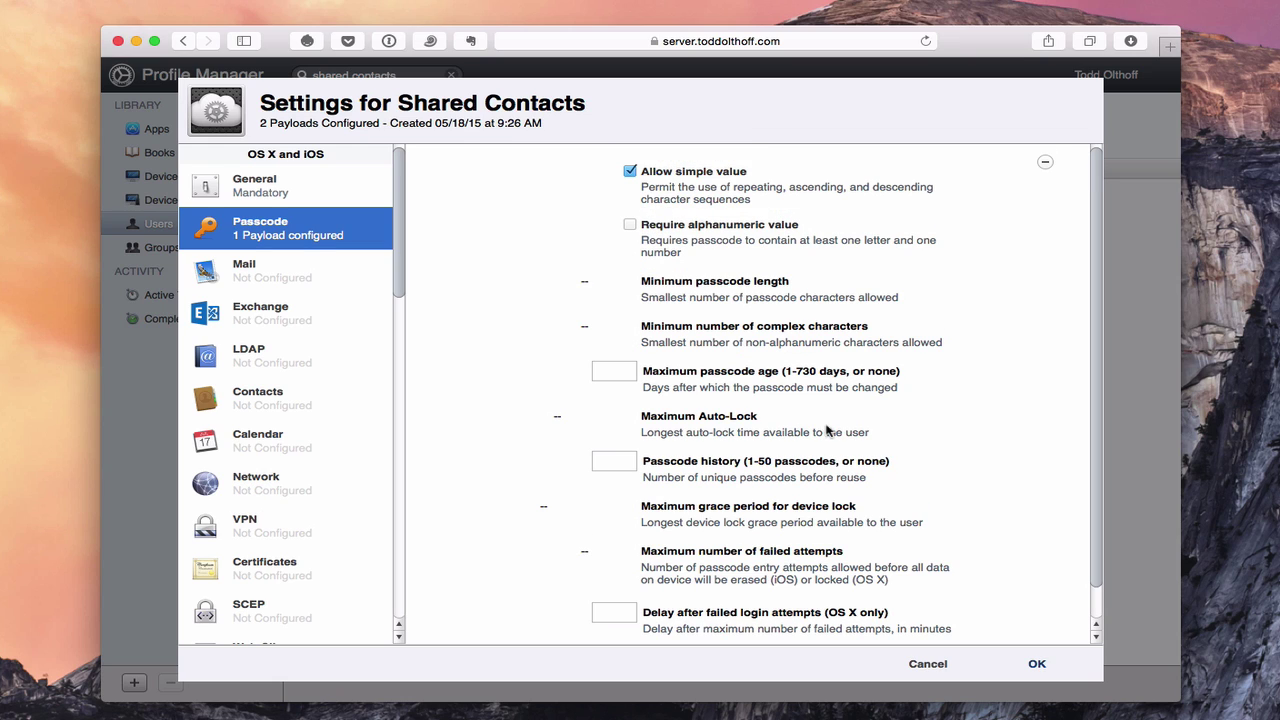
Add a Mail payload to the profile and review its account and incoming mail server settings.
left_click(252, 278)
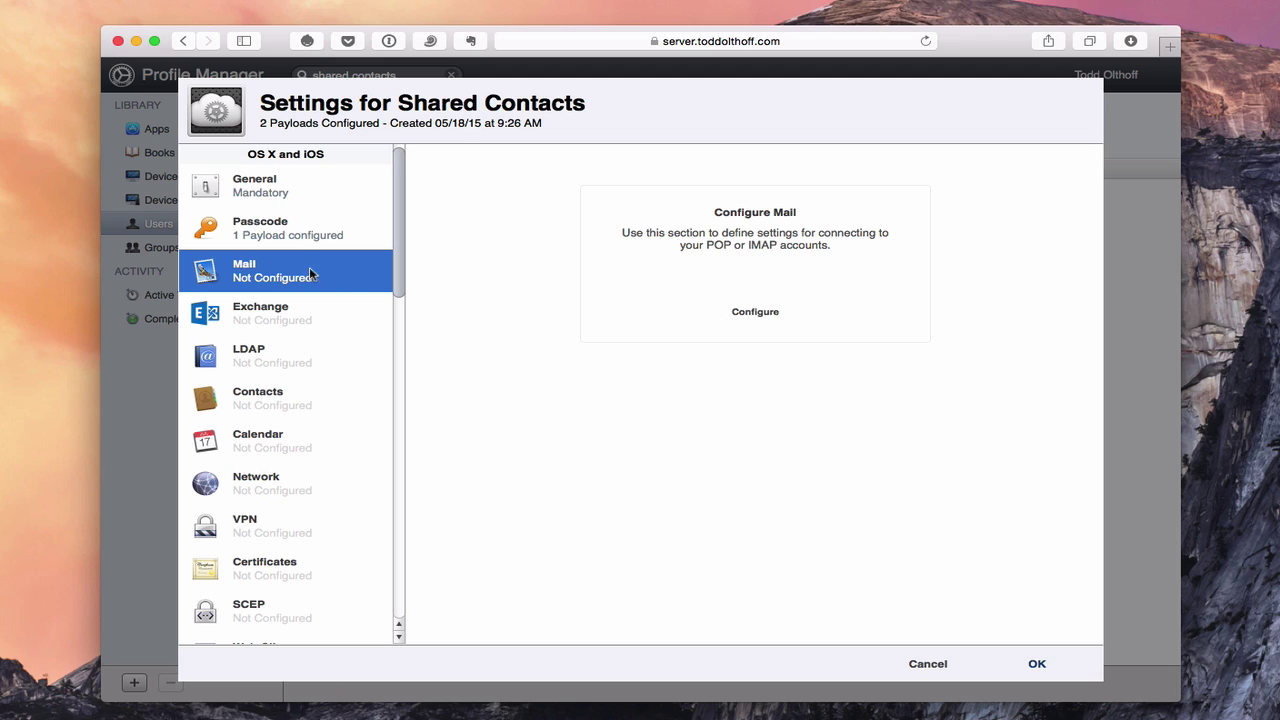
left_click(756, 312)
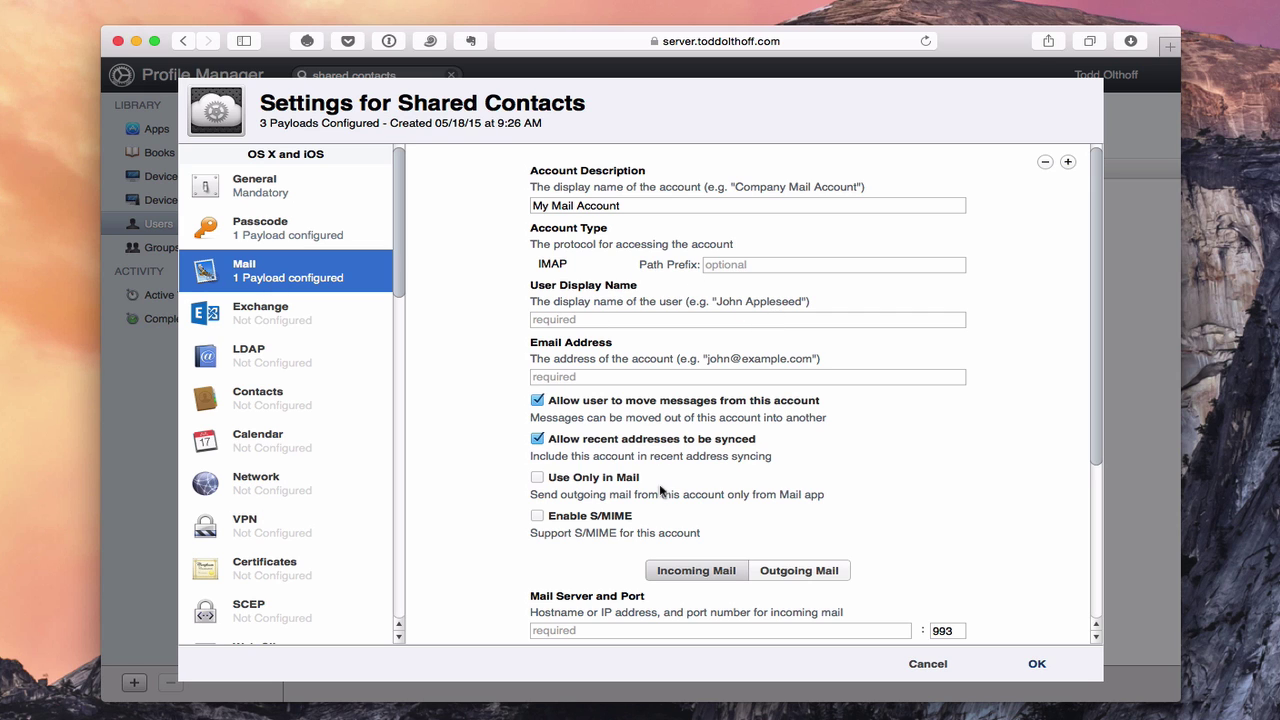
scroll(974, 504, "down", 5)
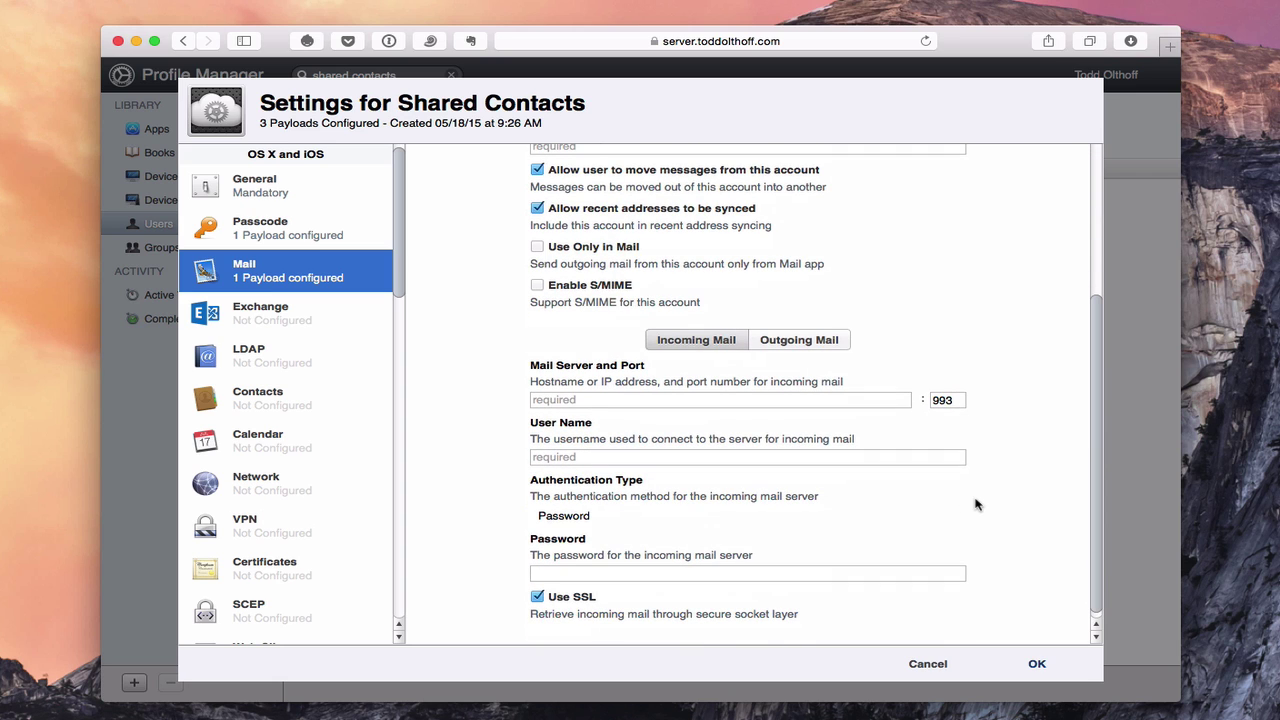
scroll(976, 504, "down", 1)
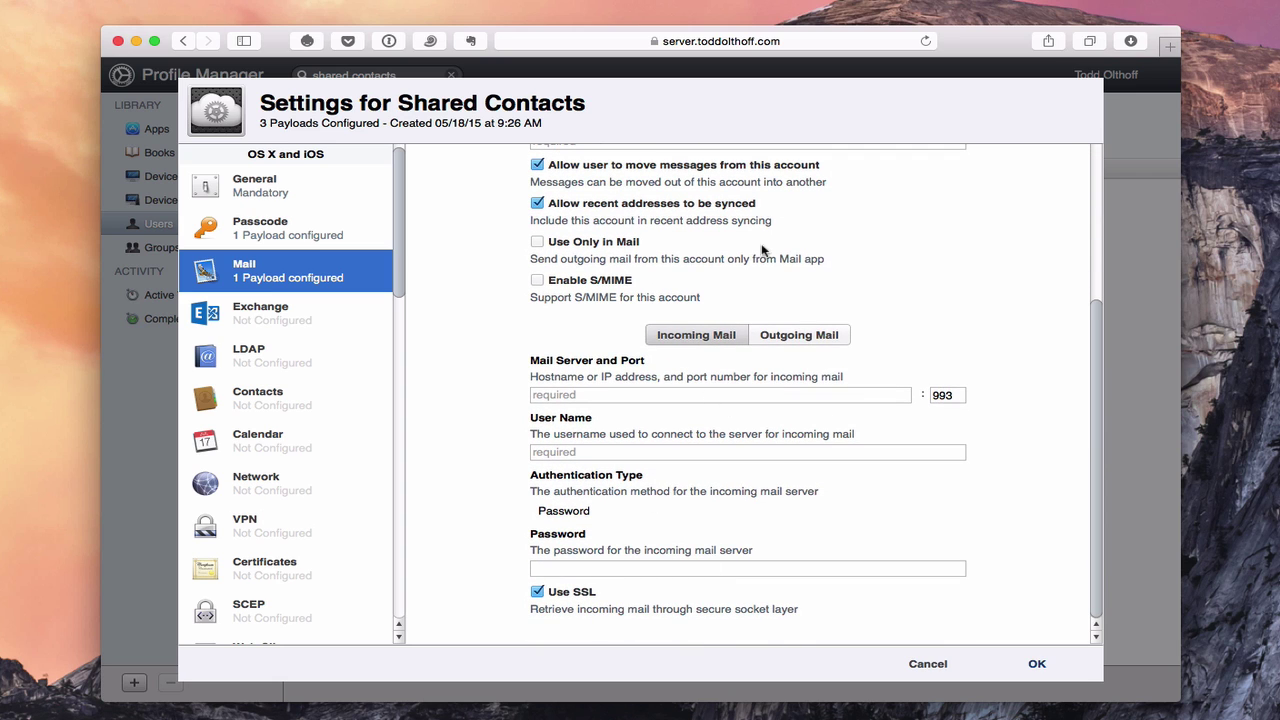
scroll(768, 252, "up", 2)
scroll(768, 252, "up", 3)
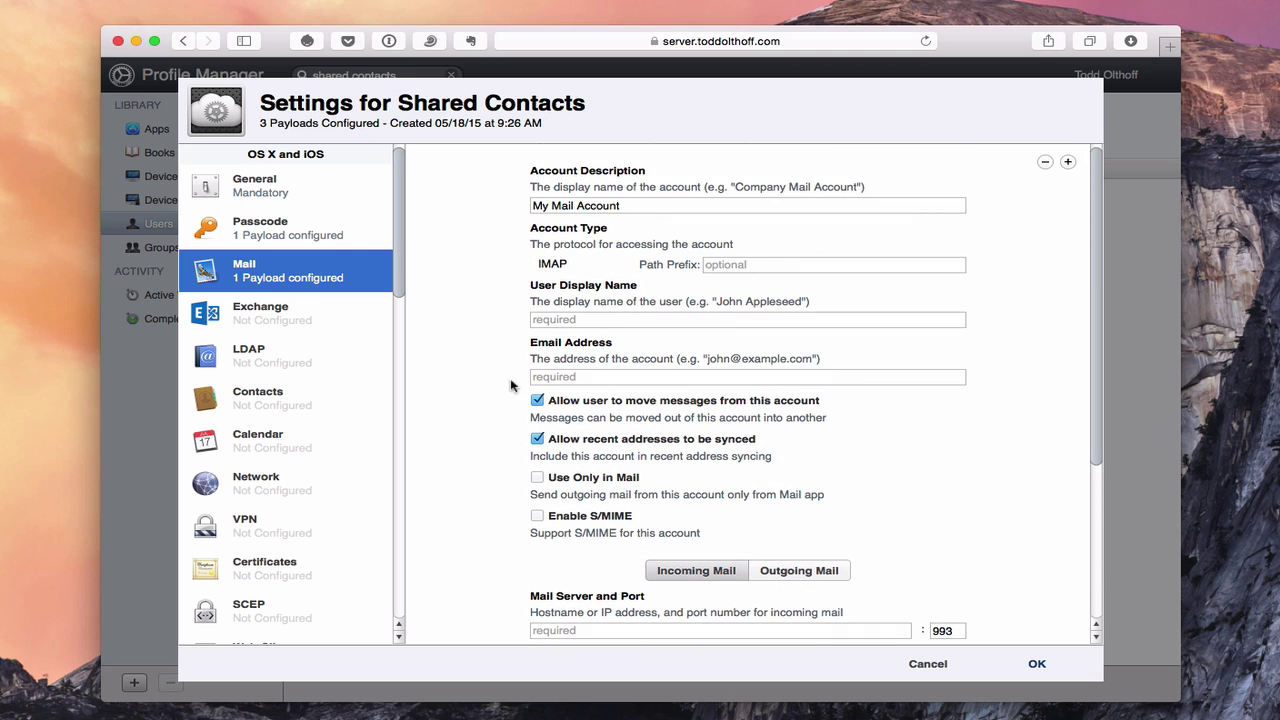
Add an Exchange payload and an LDAP payload to the profile, reviewing the Exchange account options.
left_click(272, 320)
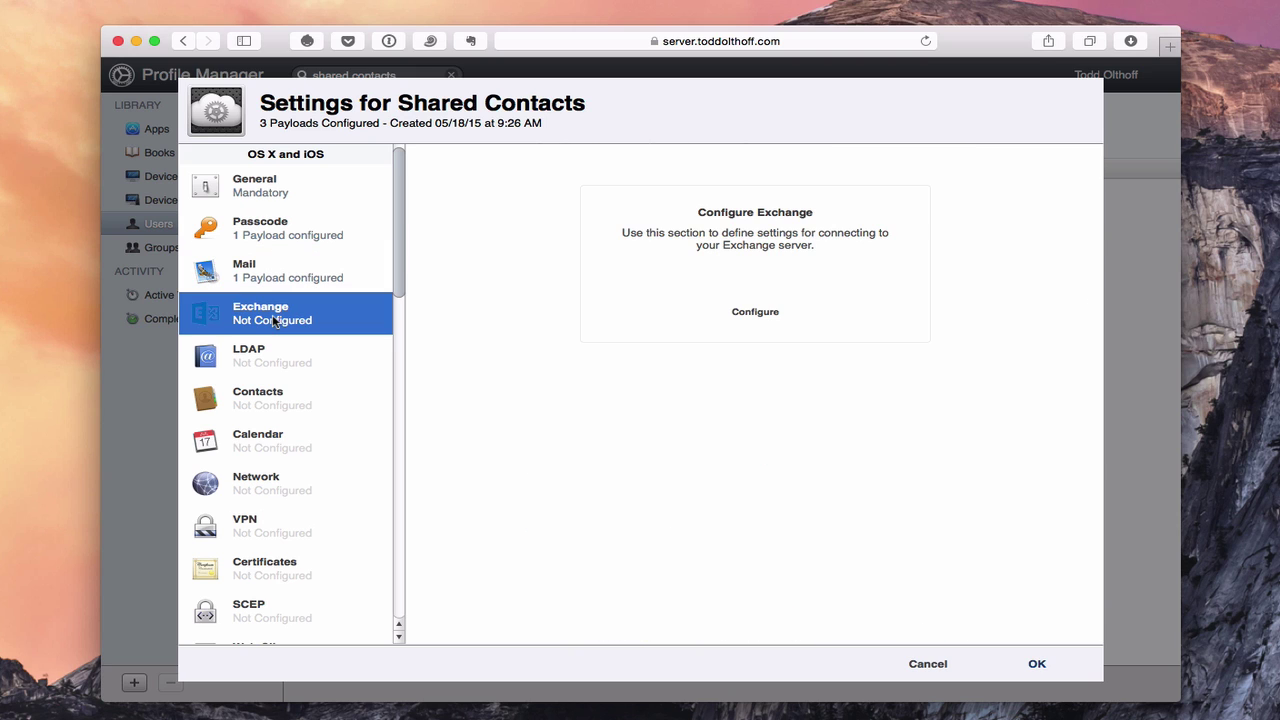
left_click(756, 312)
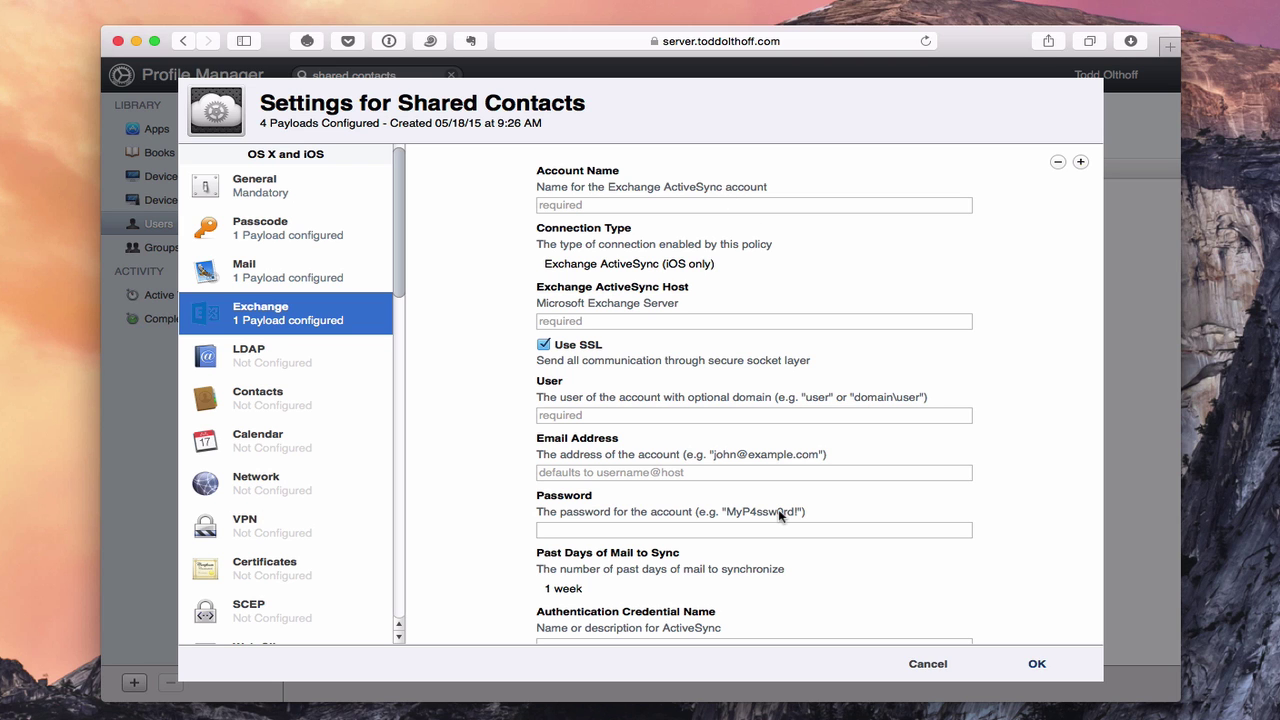
scroll(780, 515, "down", 5)
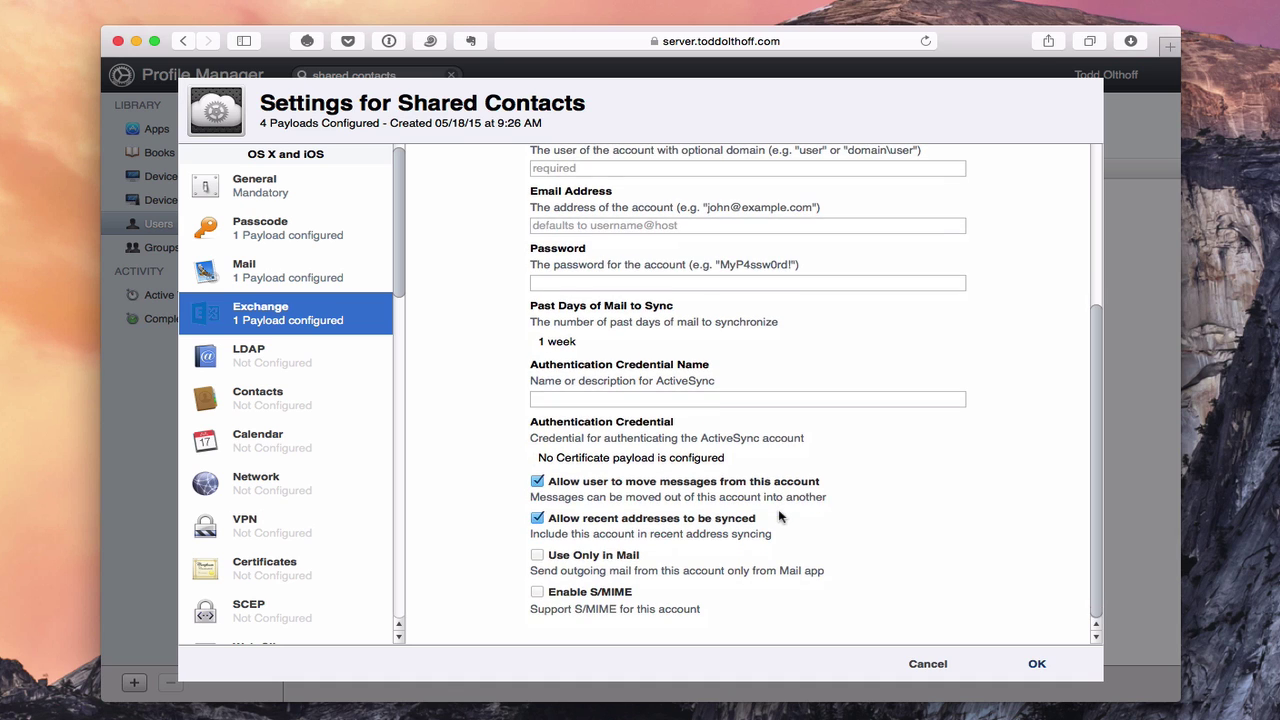
scroll(780, 515, "up", 5)
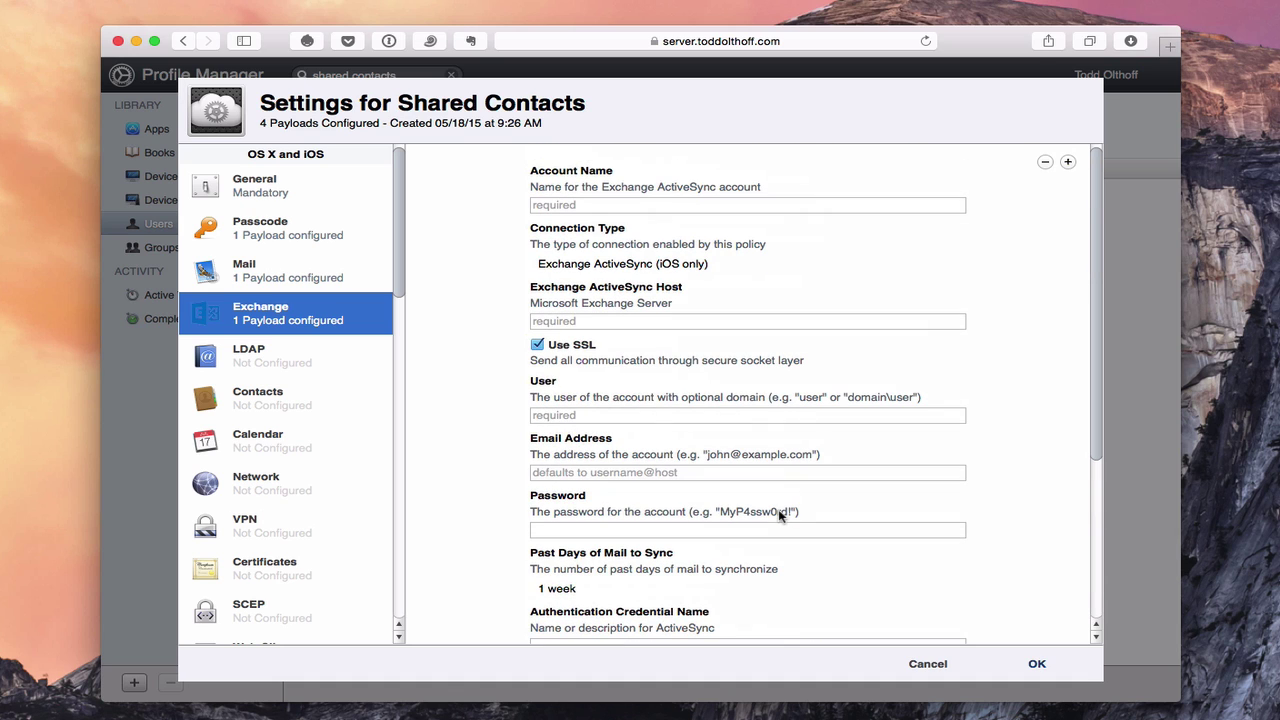
left_click(248, 370)
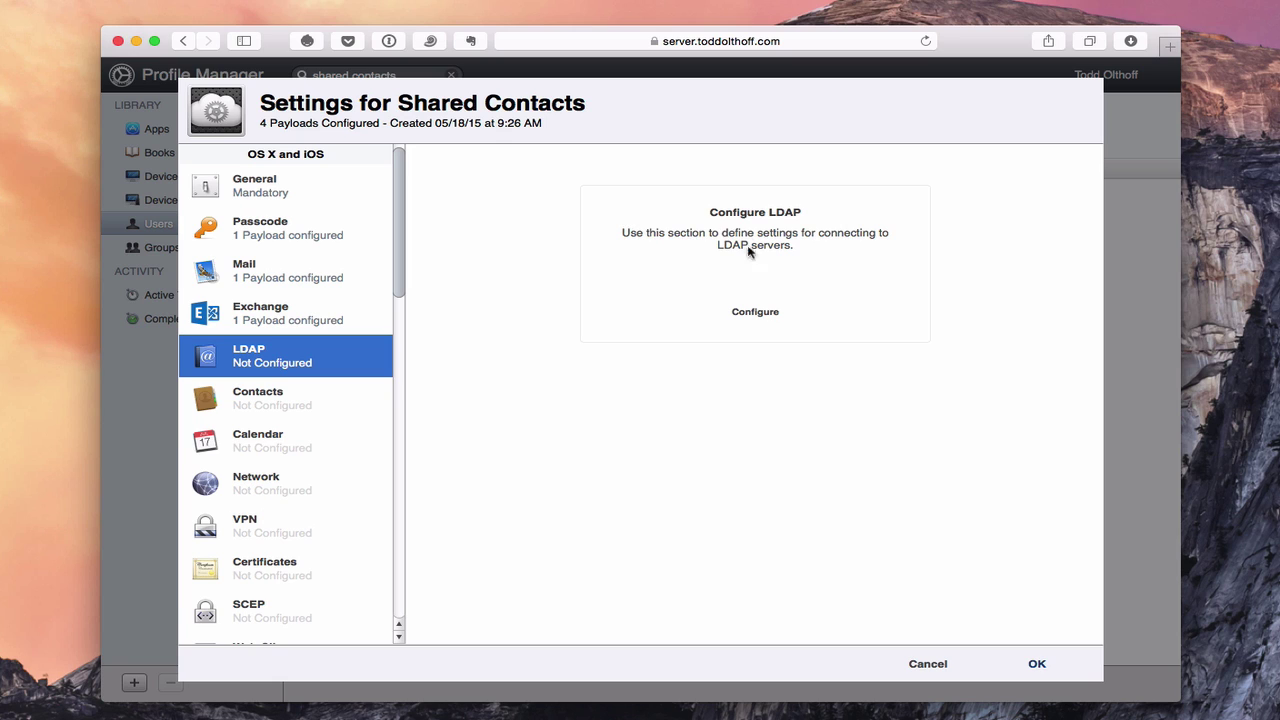
left_click(752, 312)
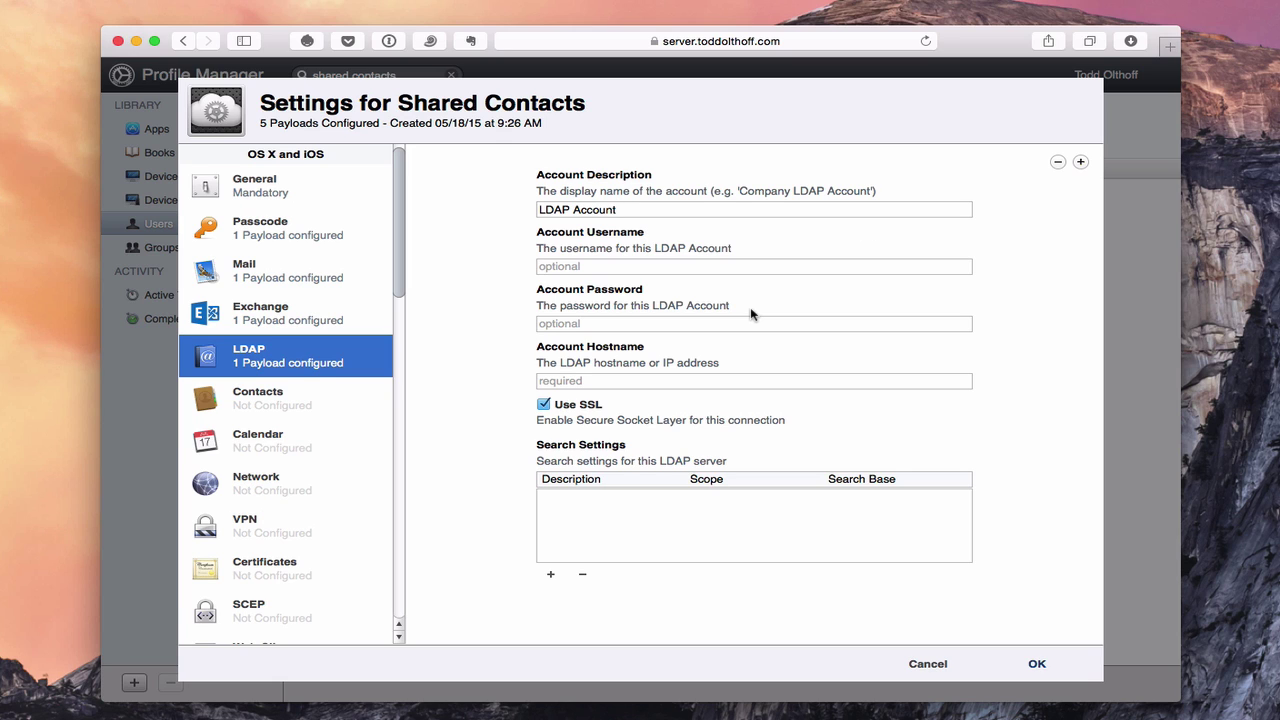
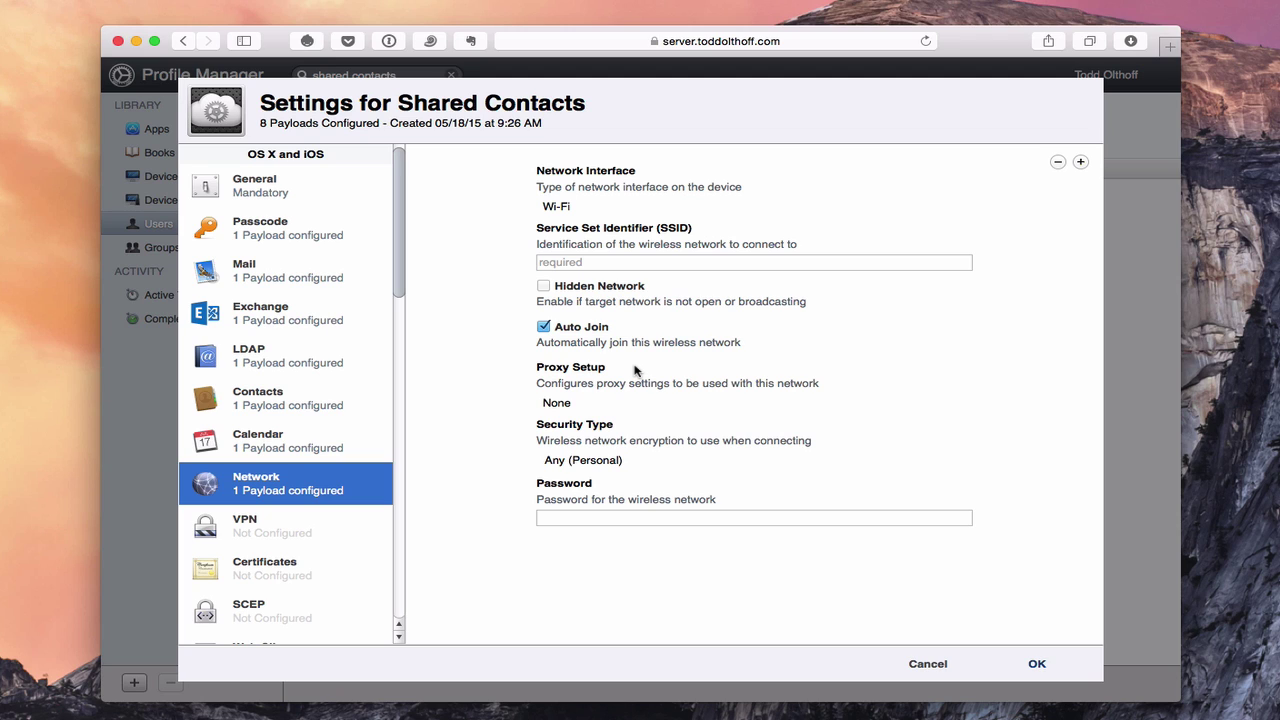
Add a VPN payload and a Certificates payload to the profile, reviewing the VPN connection and authentication options.
left_click(249, 516)
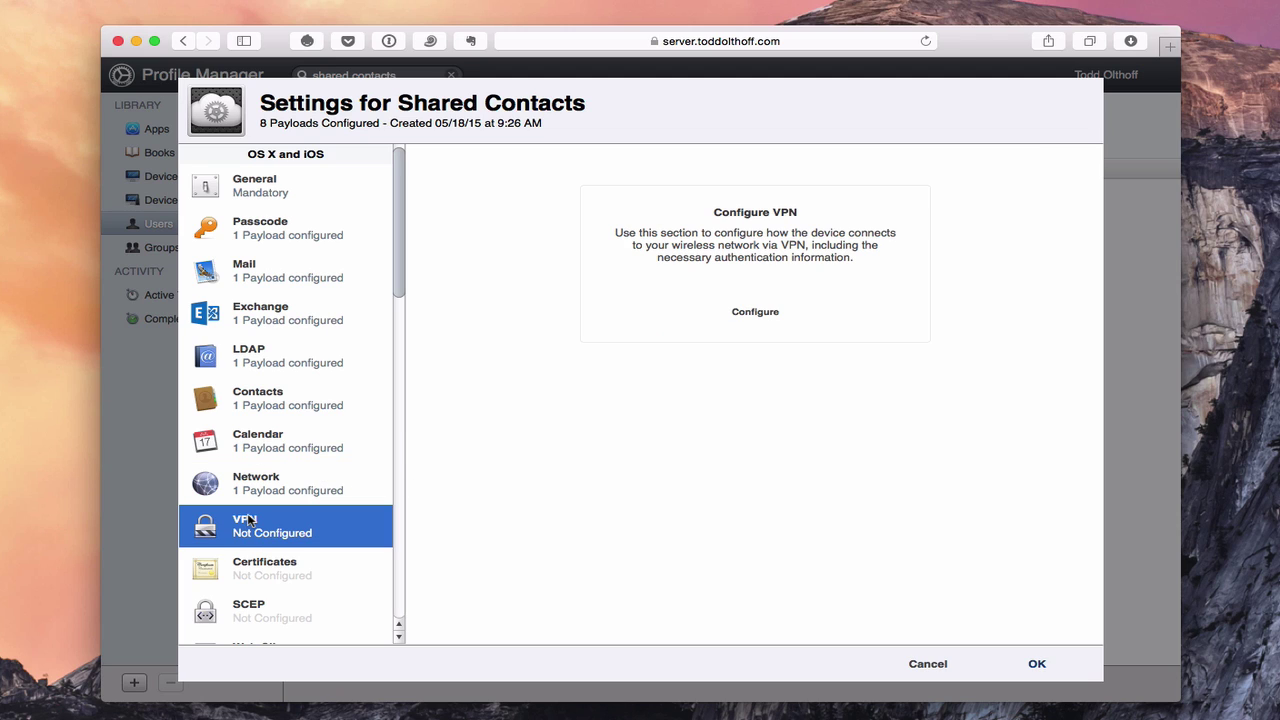
left_click(757, 316)
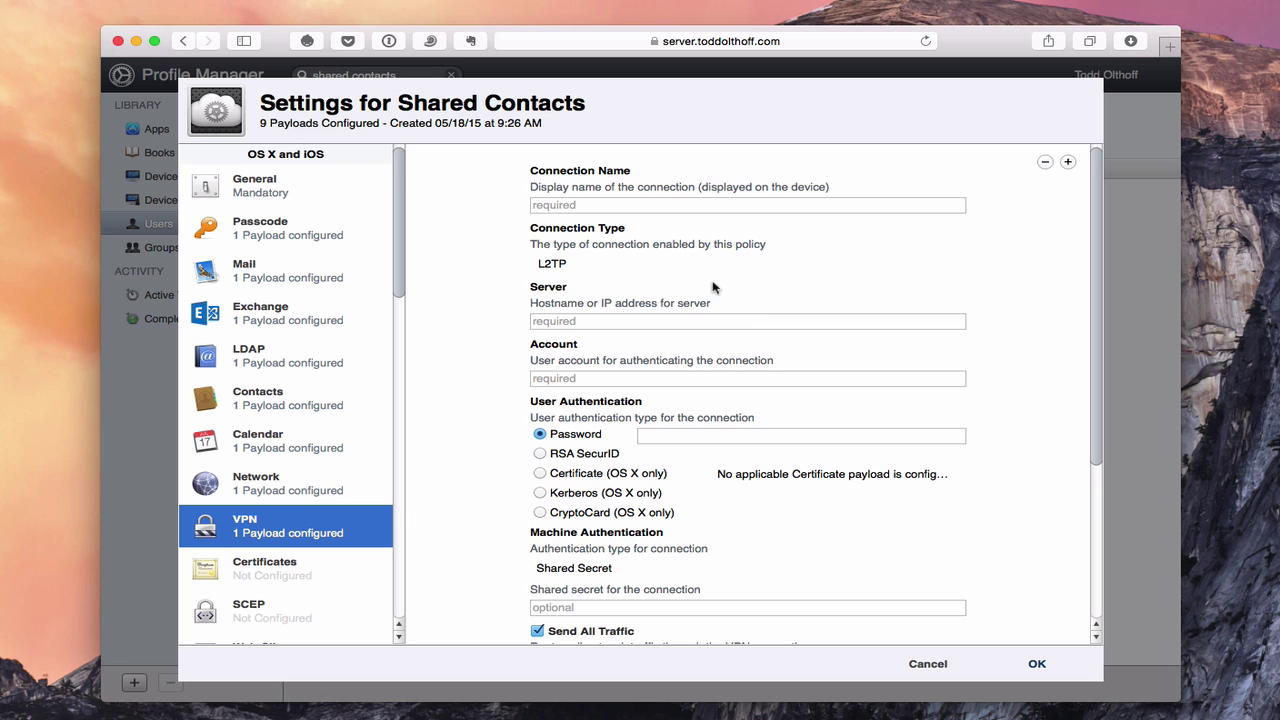
scroll(673, 304, "down", 5)
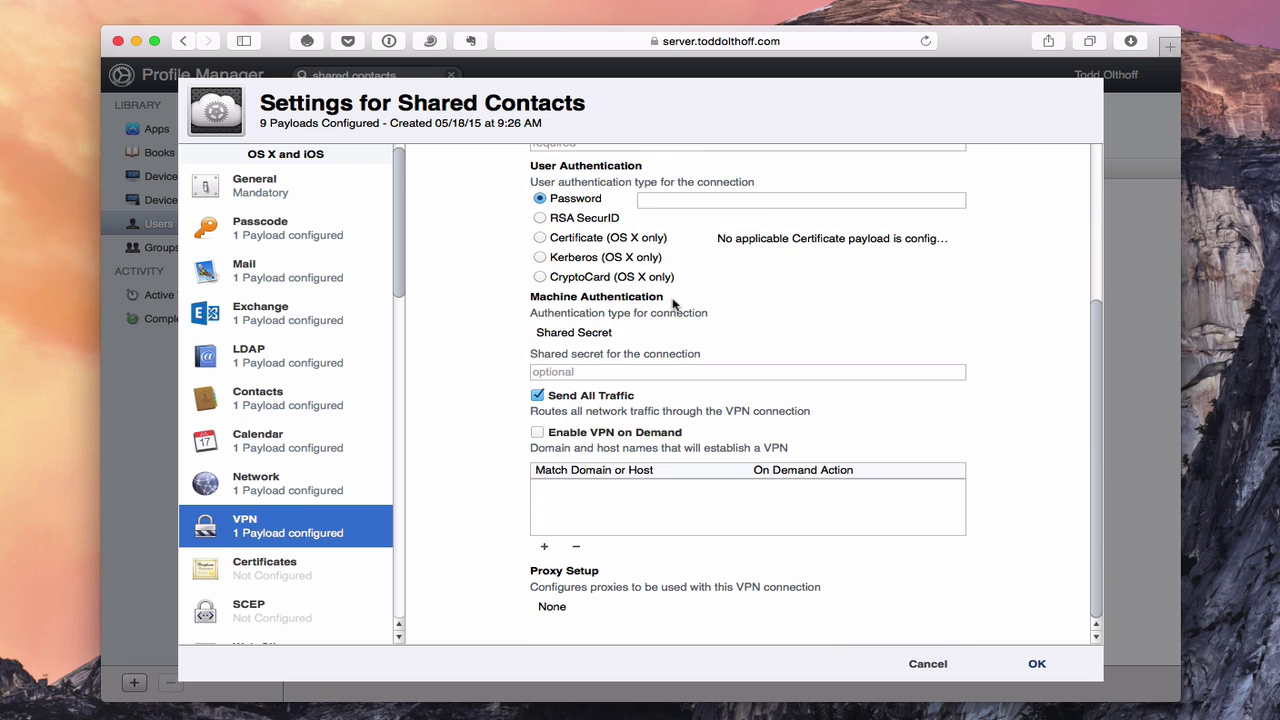
scroll(673, 304, "up", 5)
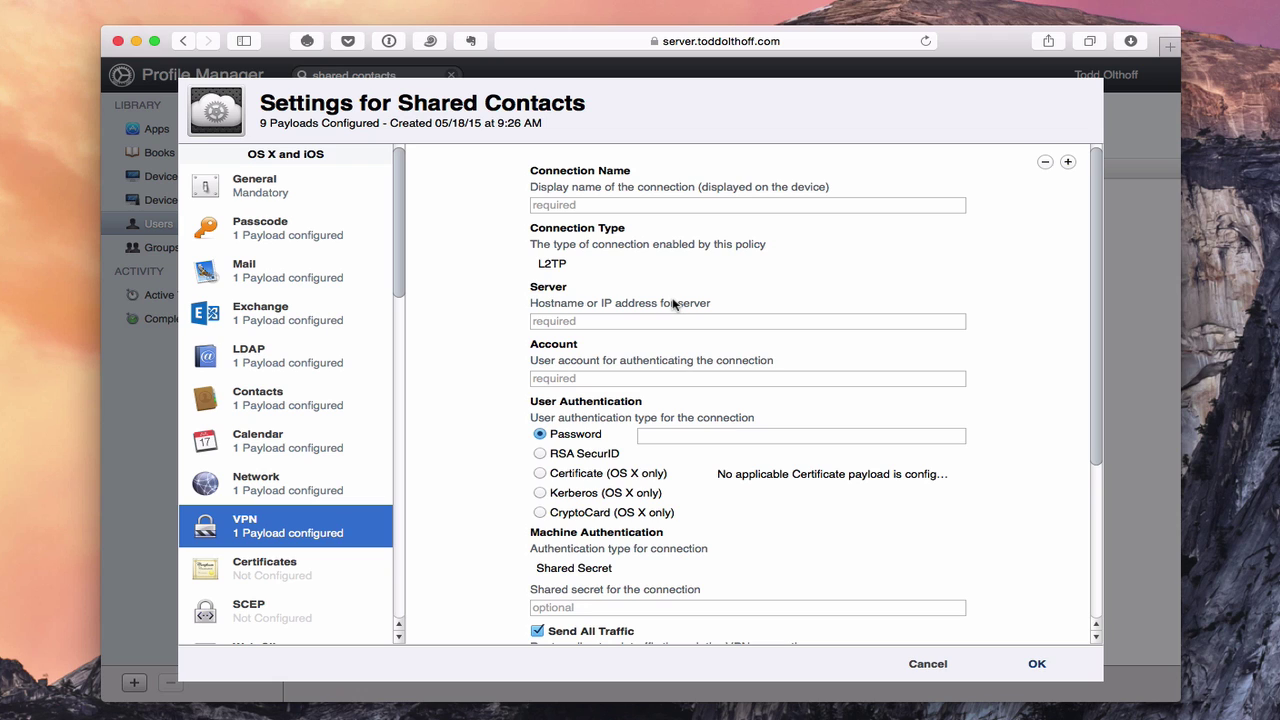
left_click(268, 565)
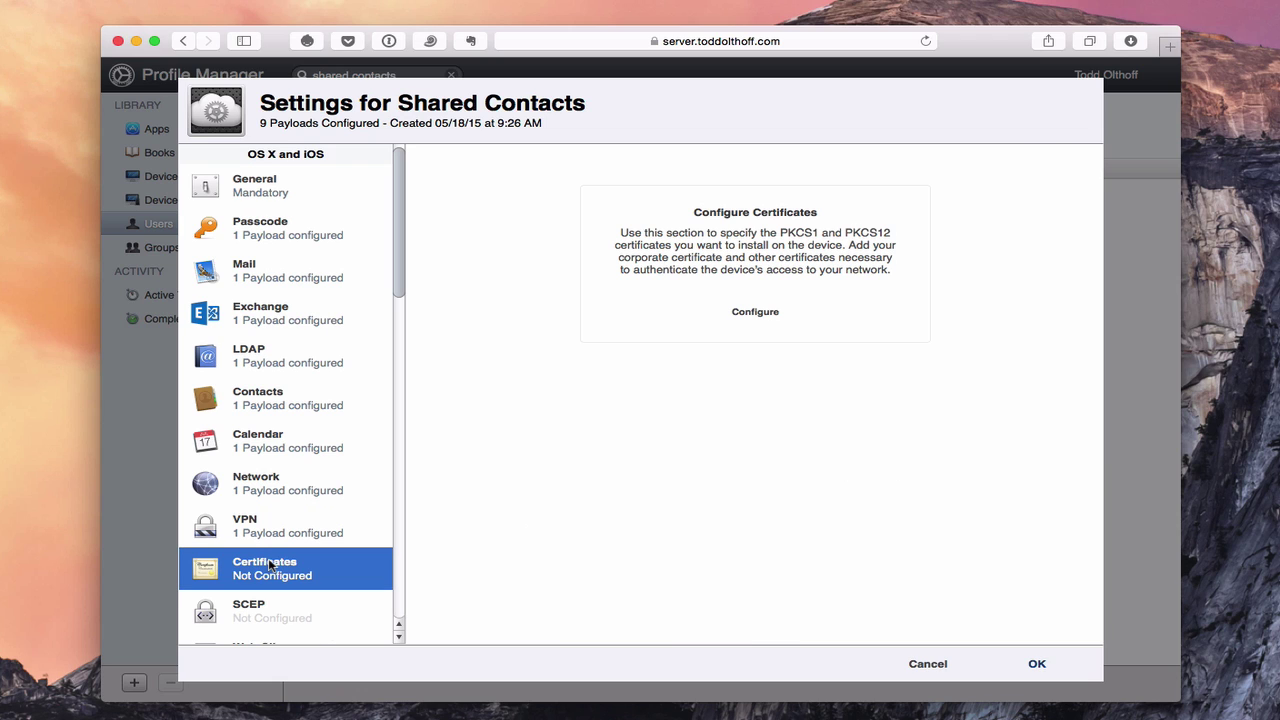
left_click(756, 312)
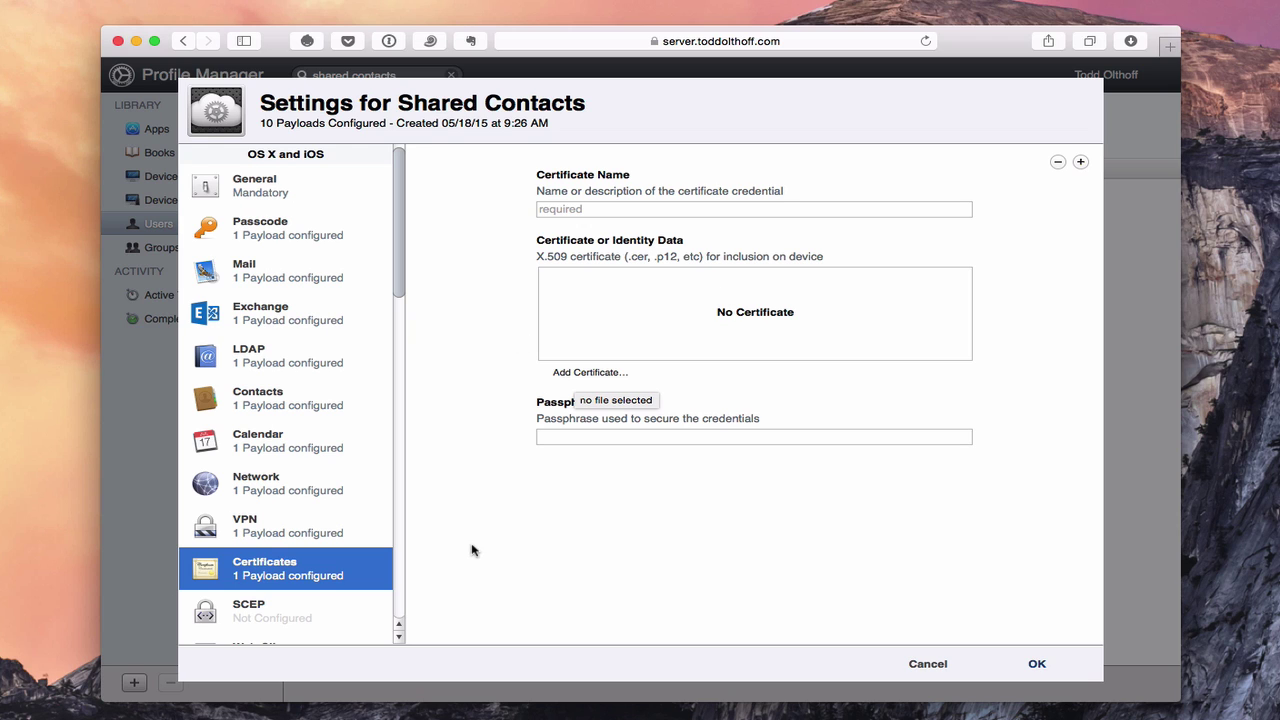
Add a SCEP payload and a Web Clips payload to the profile, reviewing the SCEP server options.
scroll(329, 531, "down", 5)
left_click(240, 424)
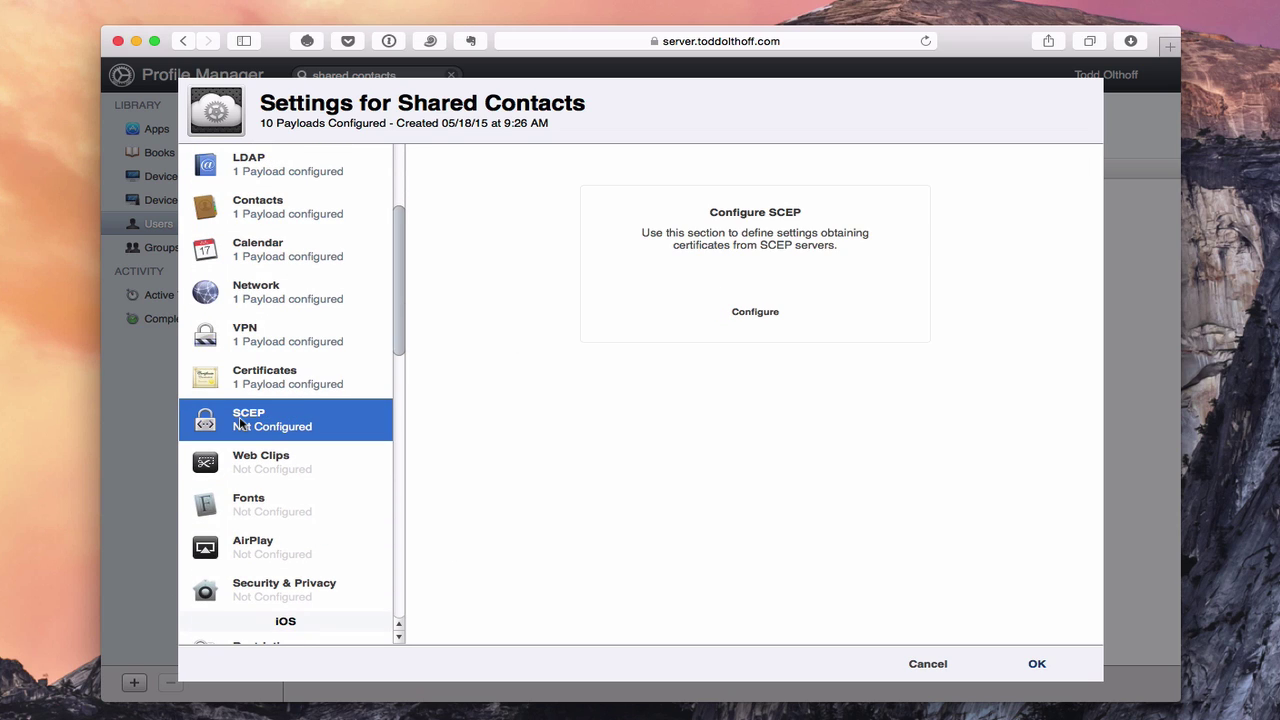
left_click(757, 312)
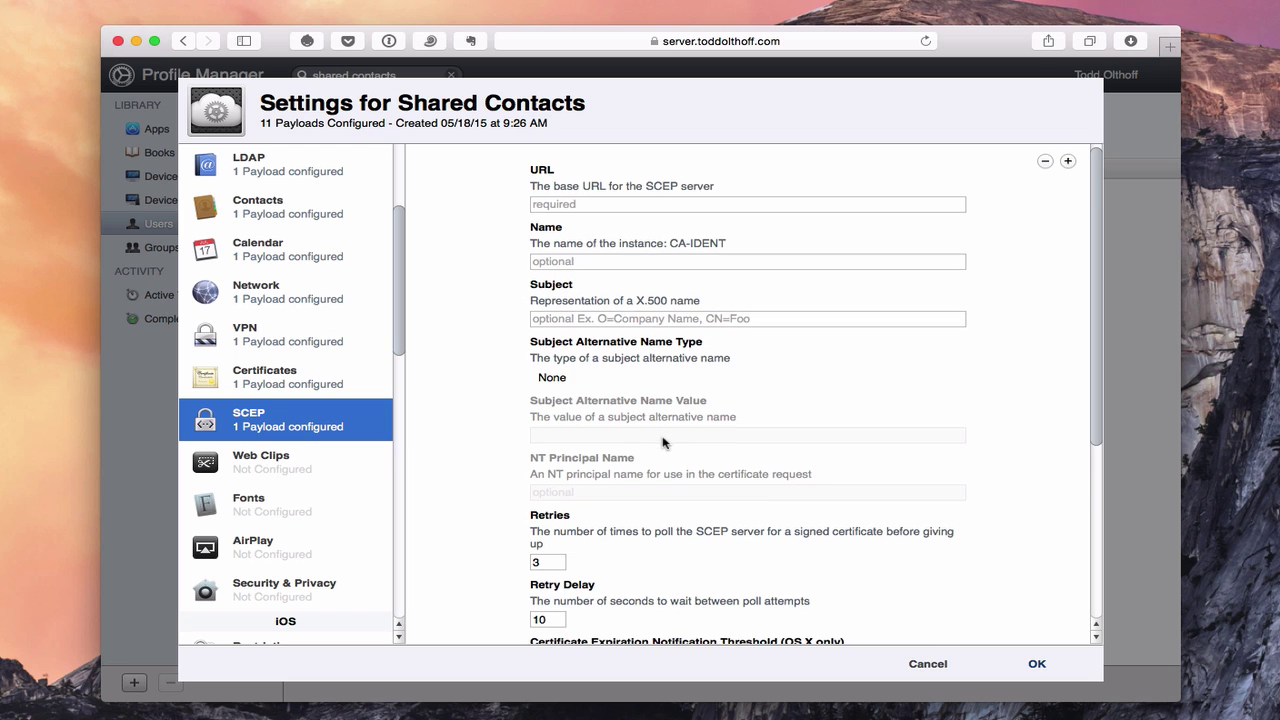
scroll(663, 442, "down", 5)
scroll(663, 442, "down", 1)
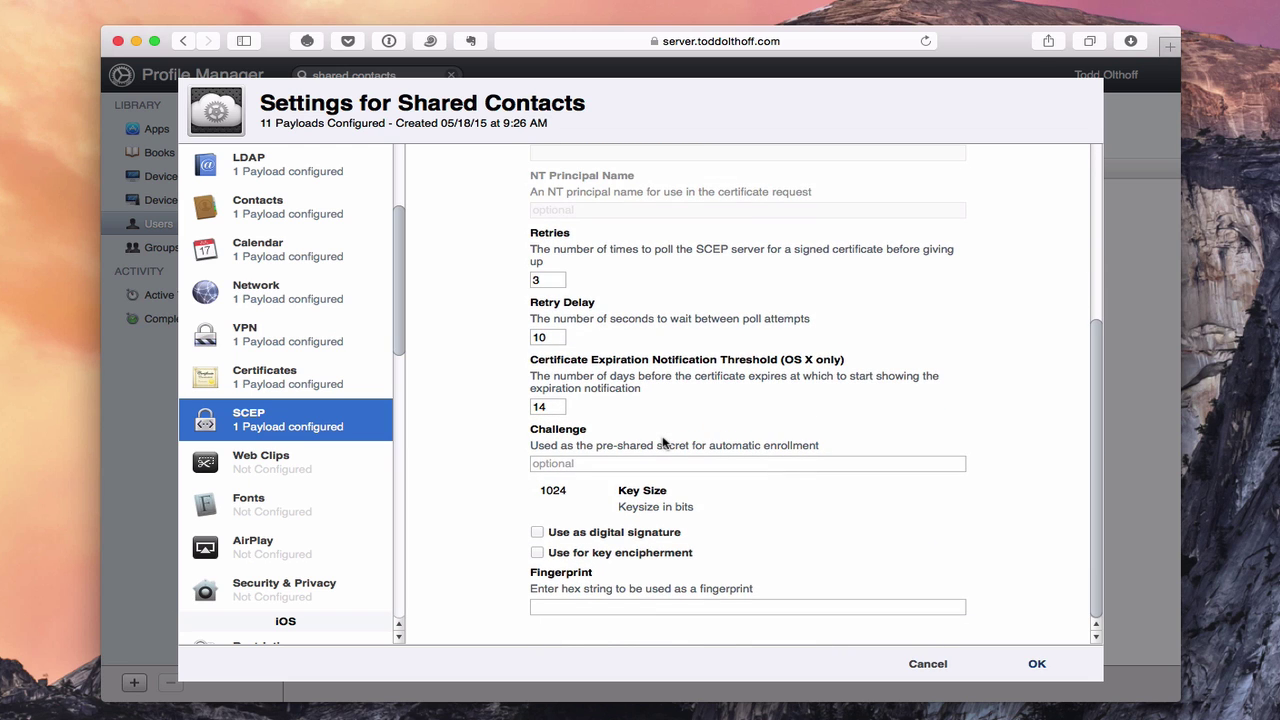
scroll(663, 442, "up", 5)
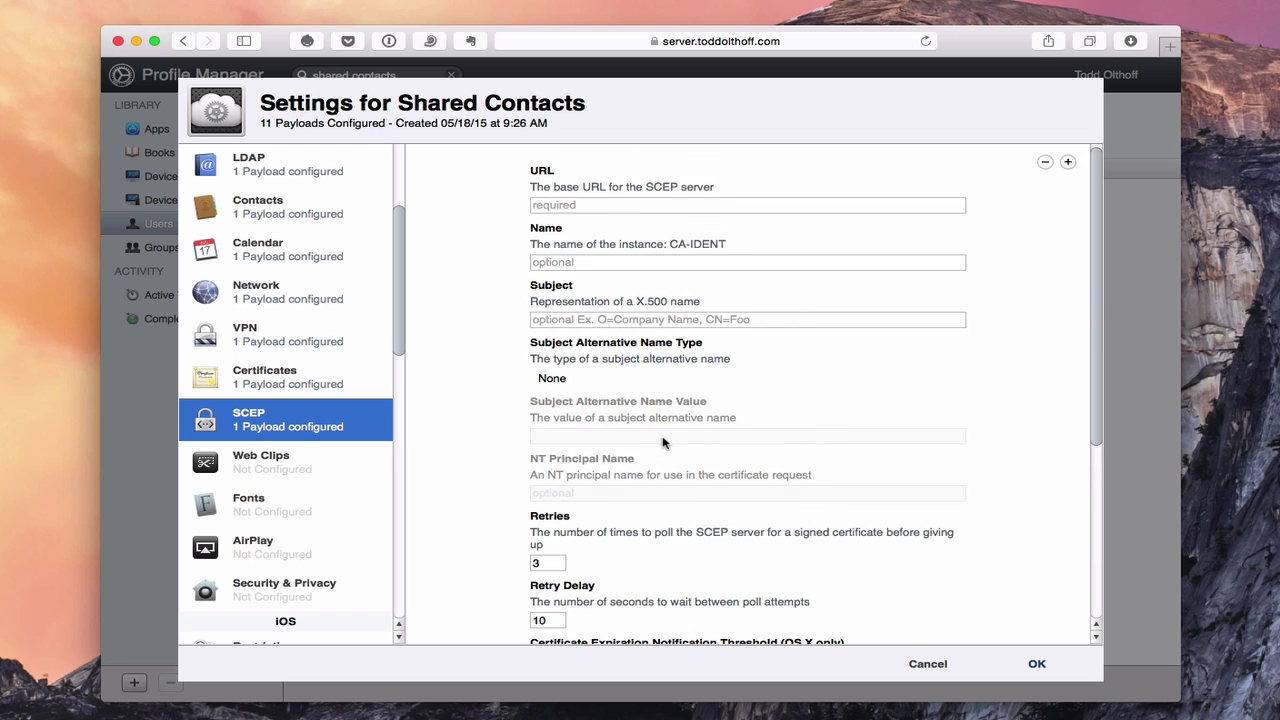
left_click(270, 464)
left_click(754, 312)
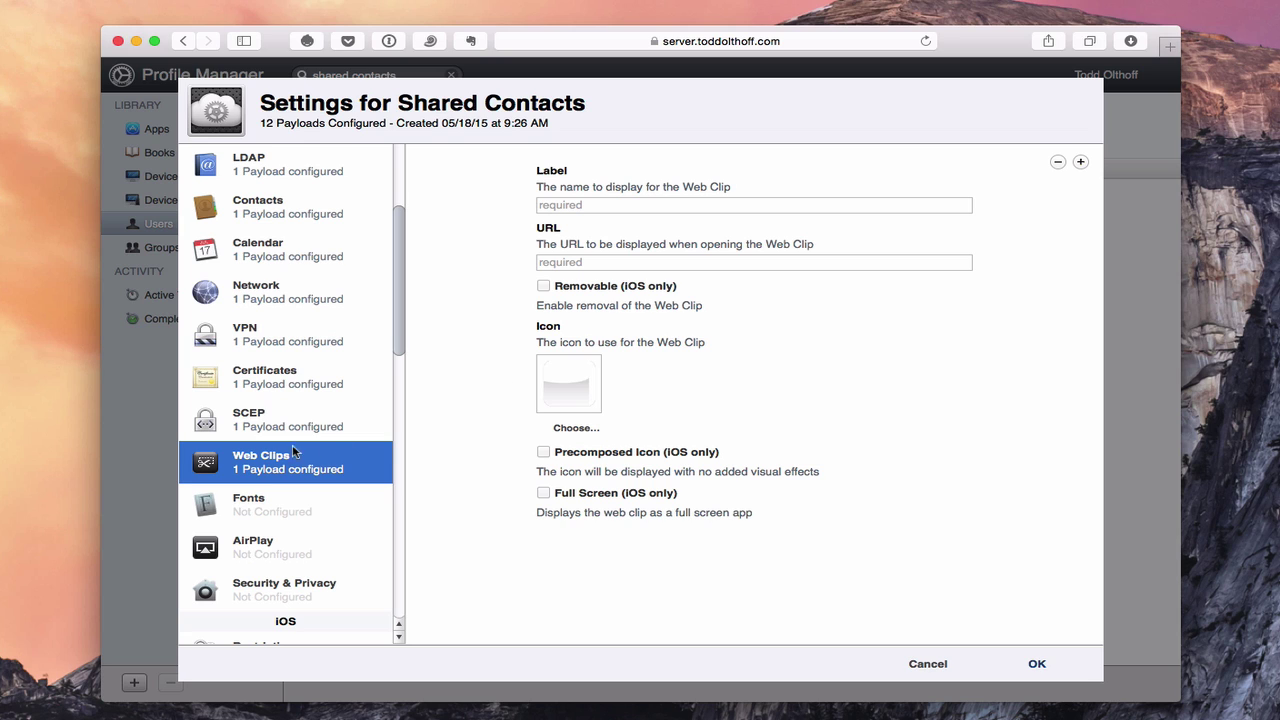
Add a Fonts payload to the profile and check the font upload file chooser without selecting a file.
scroll(286, 458, "down", 5)
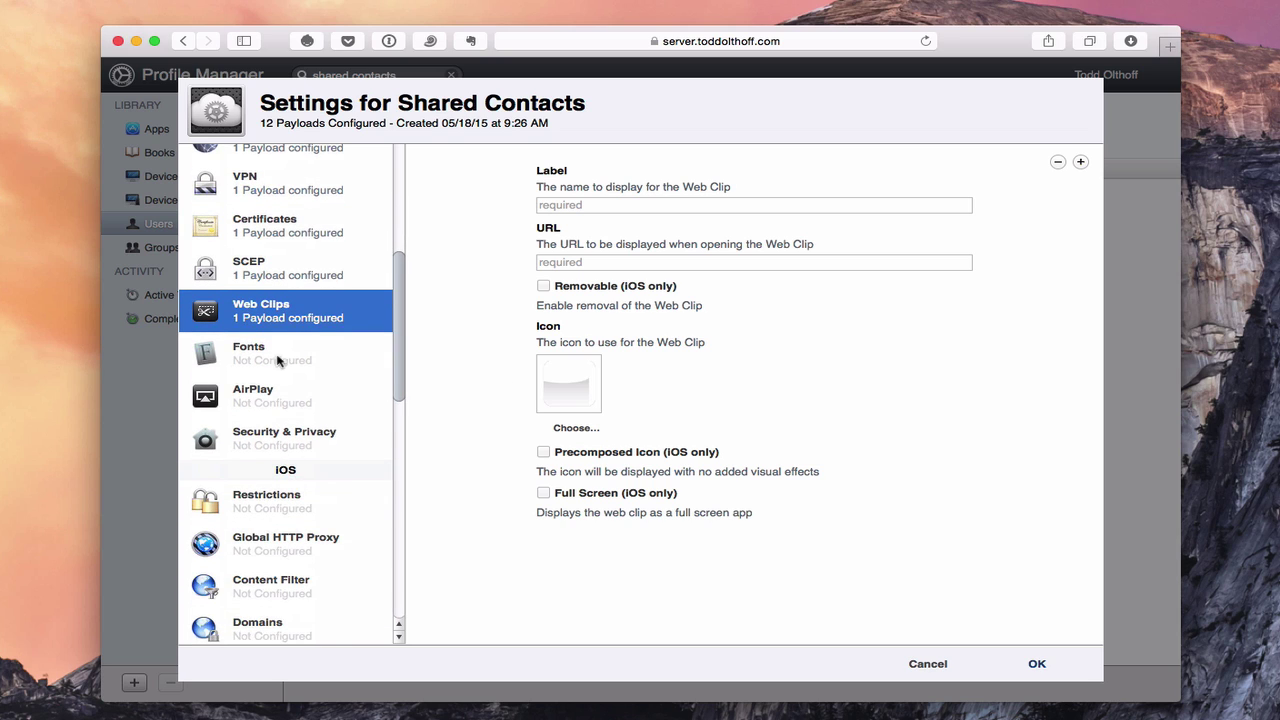
left_click(239, 361)
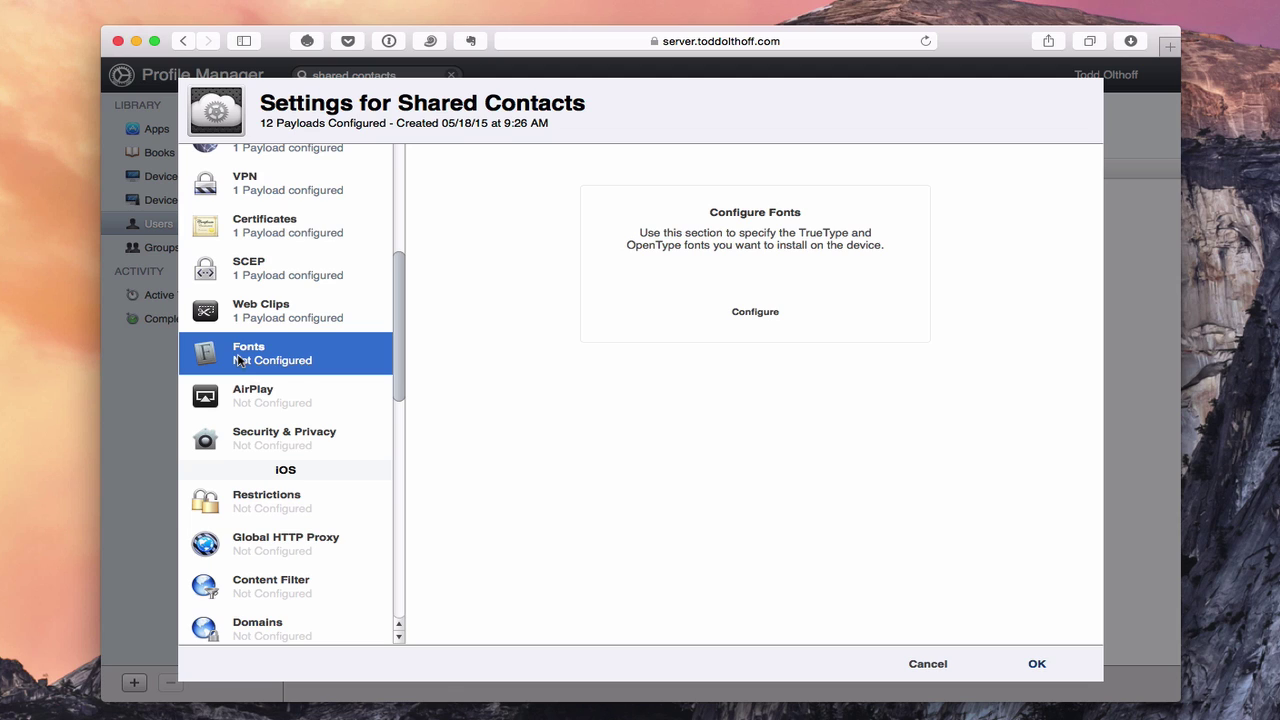
left_click(766, 322)
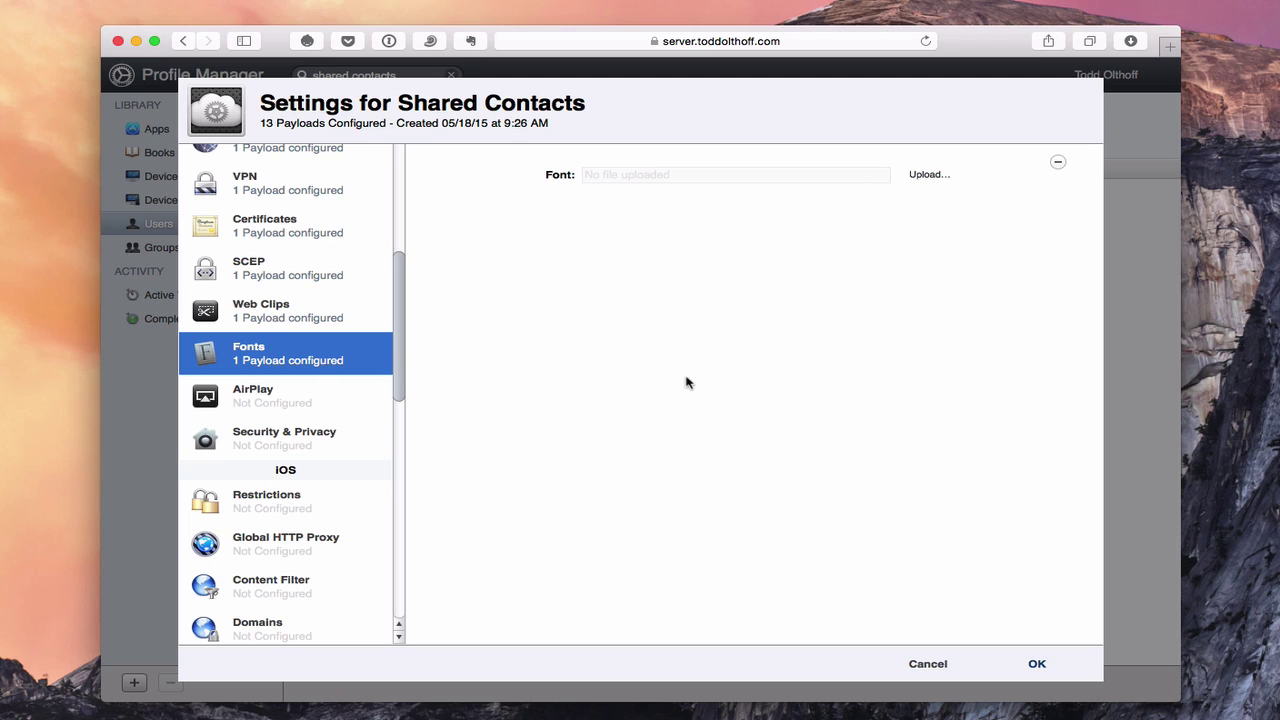
left_click(928, 176)
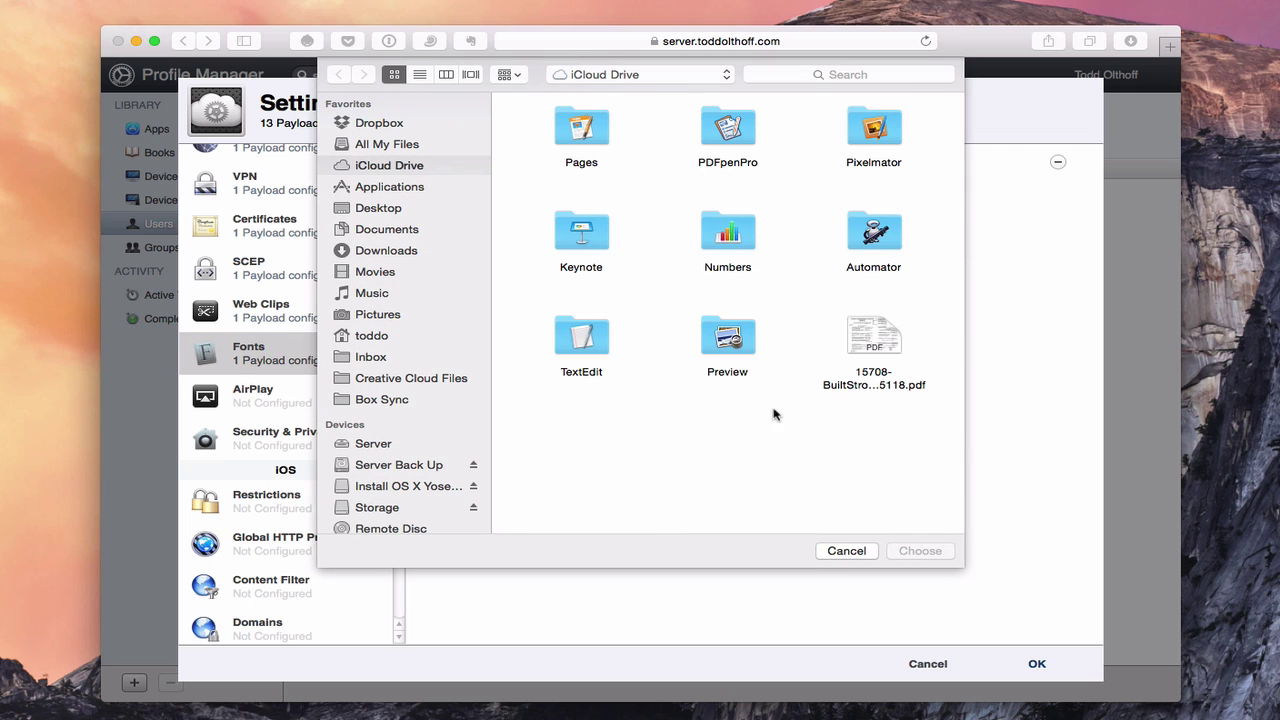
left_click(845, 551)
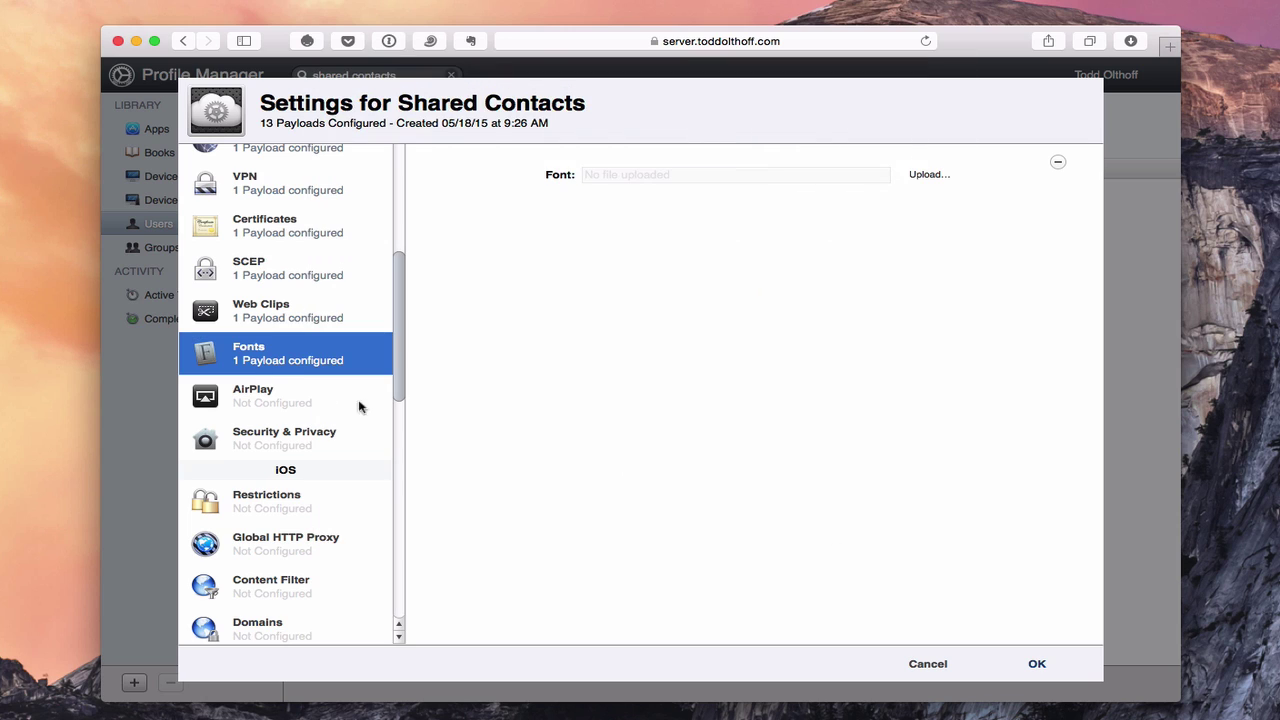
Add an AirPlay payload to the profile and view the form for adding AirPlay destinations, leaving it without adding one.
left_click(253, 405)
left_click(766, 320)
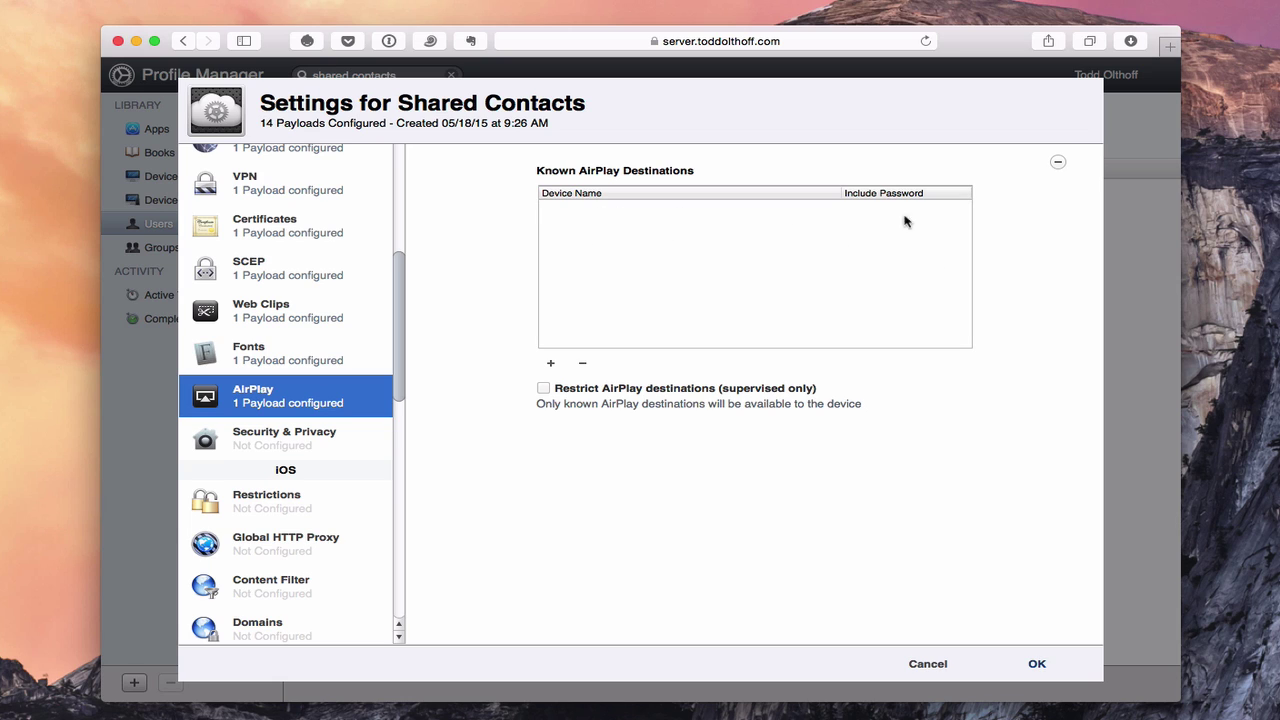
left_click(549, 365)
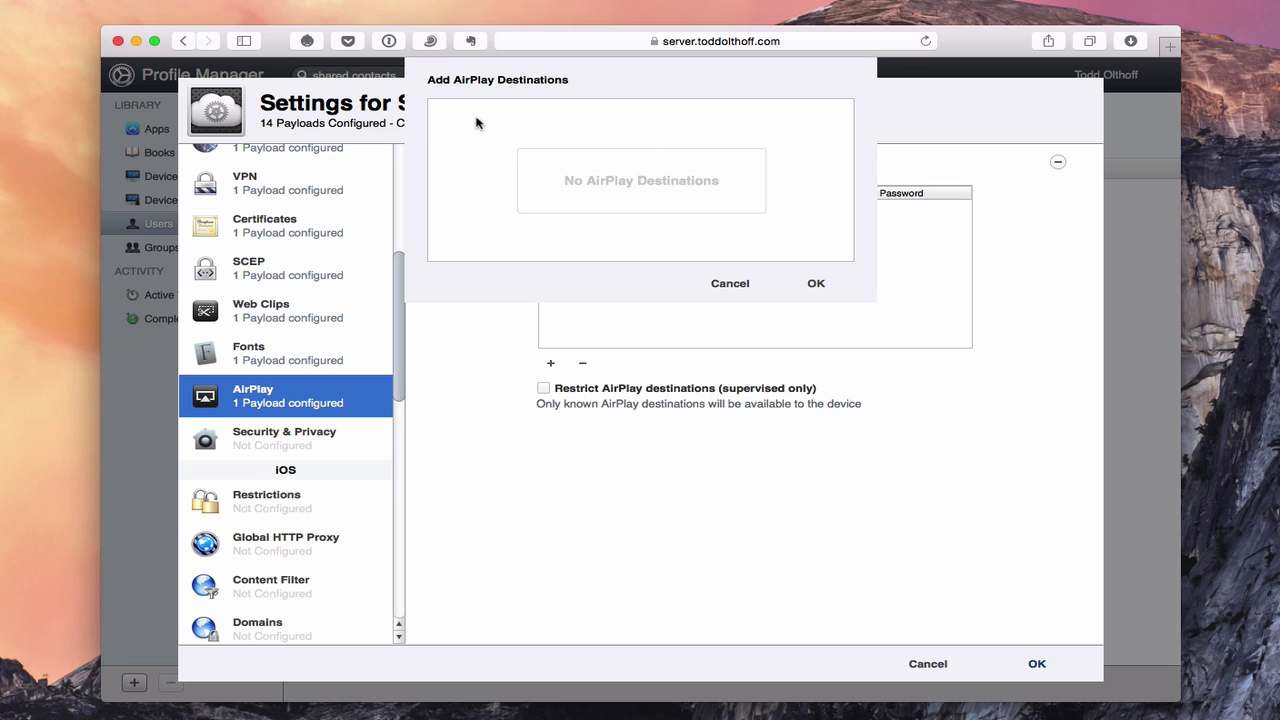
left_click(736, 285)
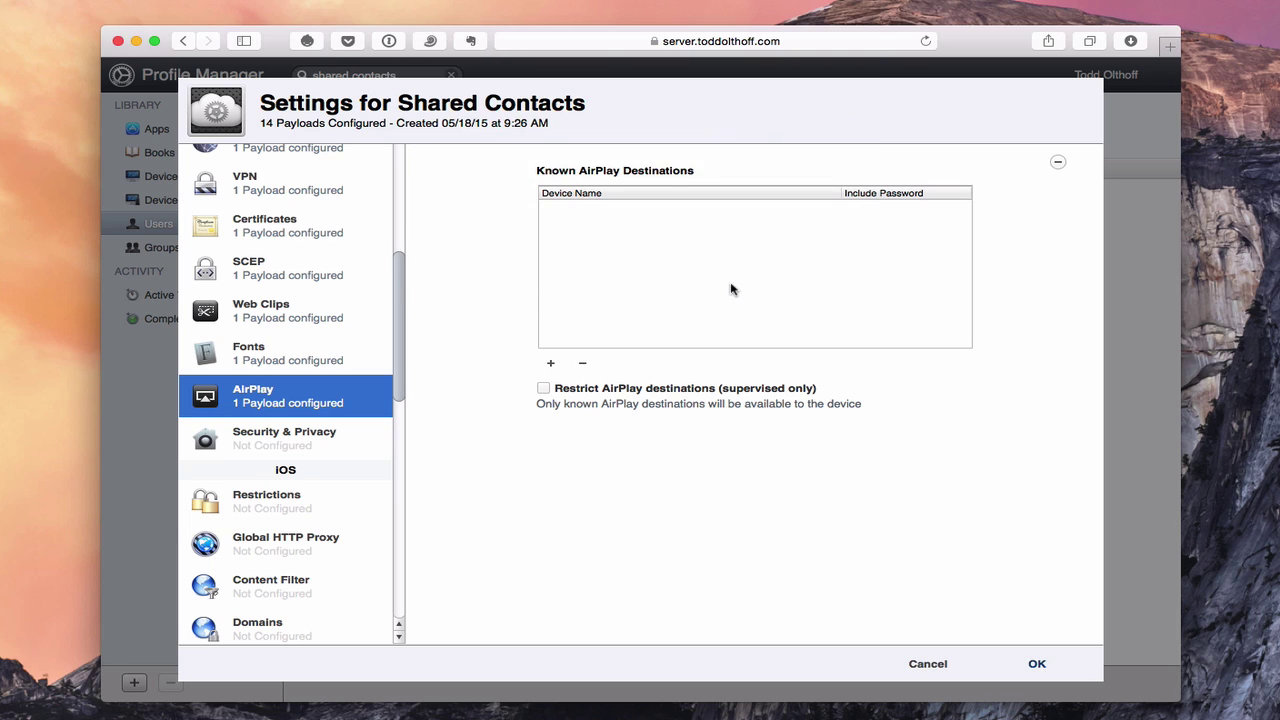
Add a Security & Privacy payload to the profile and review its General (OS X Only) and Privacy options.
left_click(289, 446)
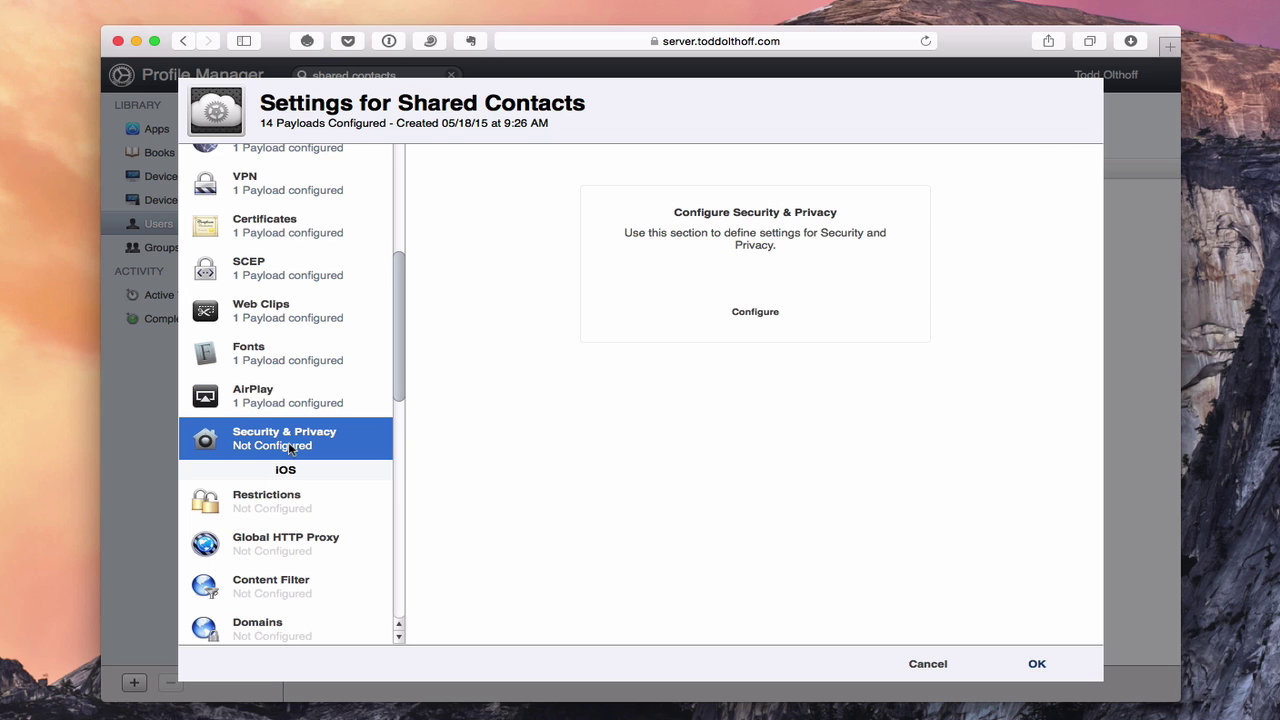
left_click(765, 313)
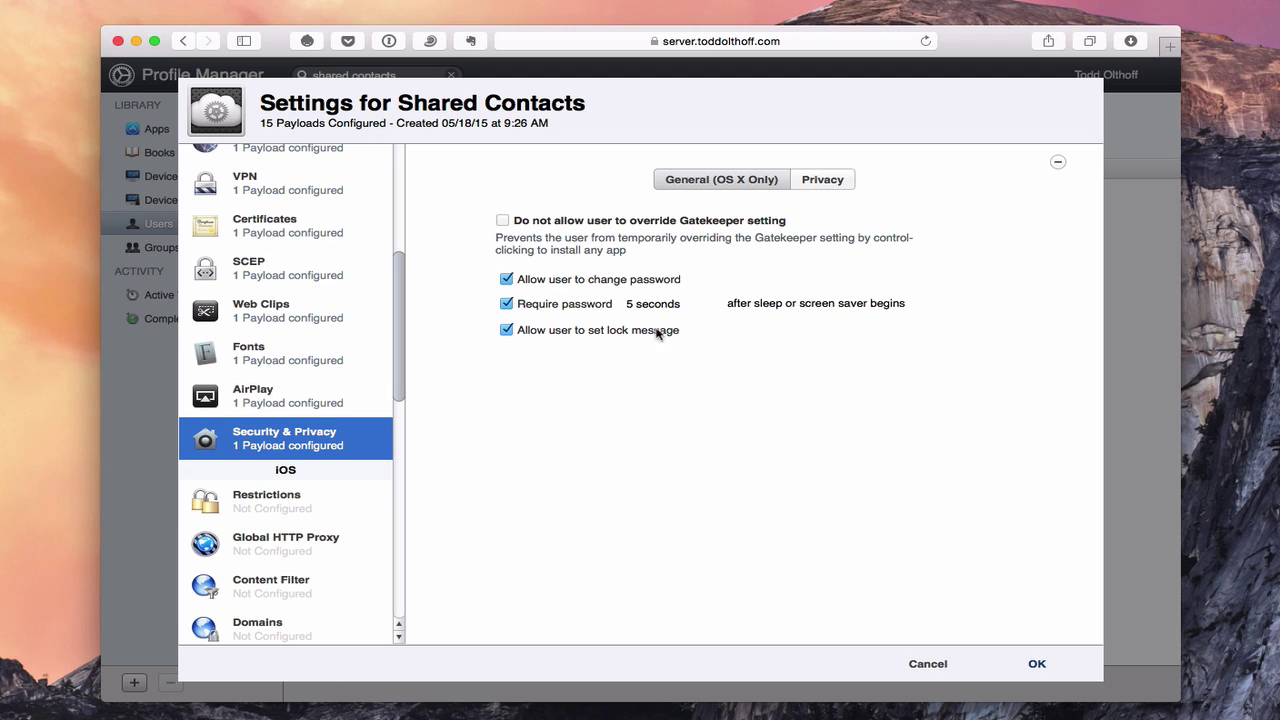
left_click(824, 181)
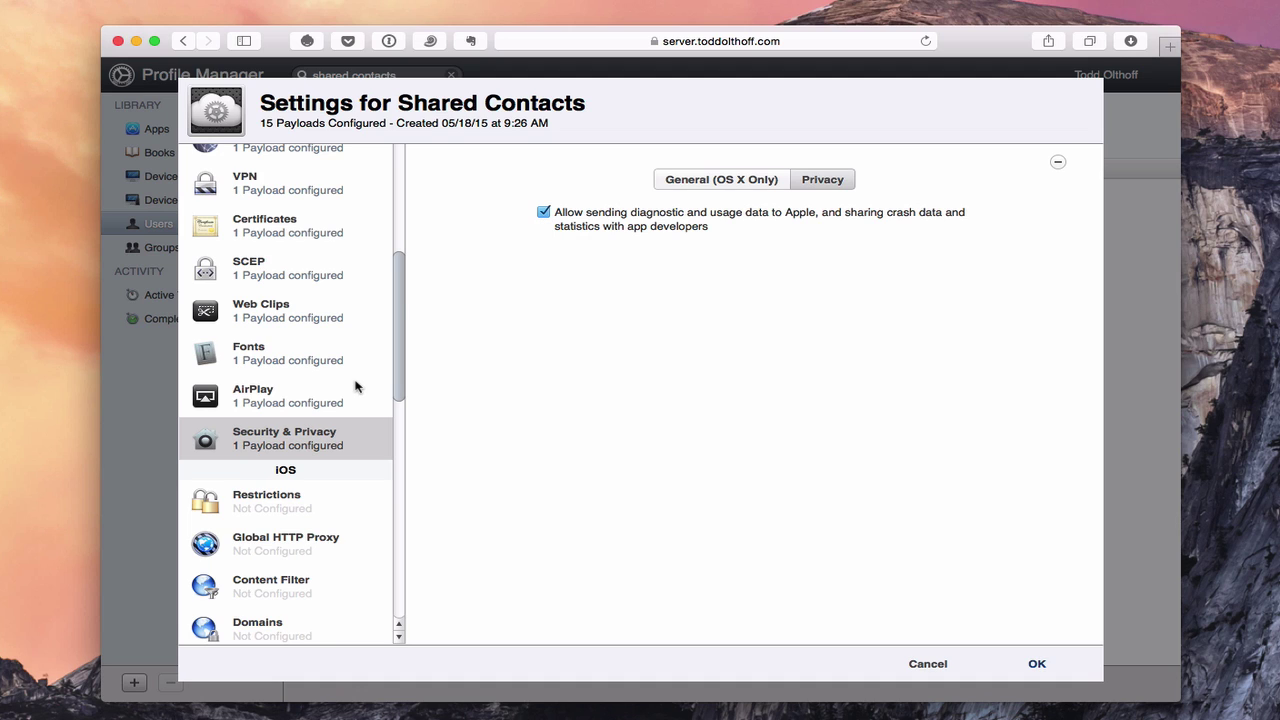
Add an iOS Restrictions payload to the profile and review its Functionality, Apps and Media Content restrictions.
scroll(355, 387, "down", 5)
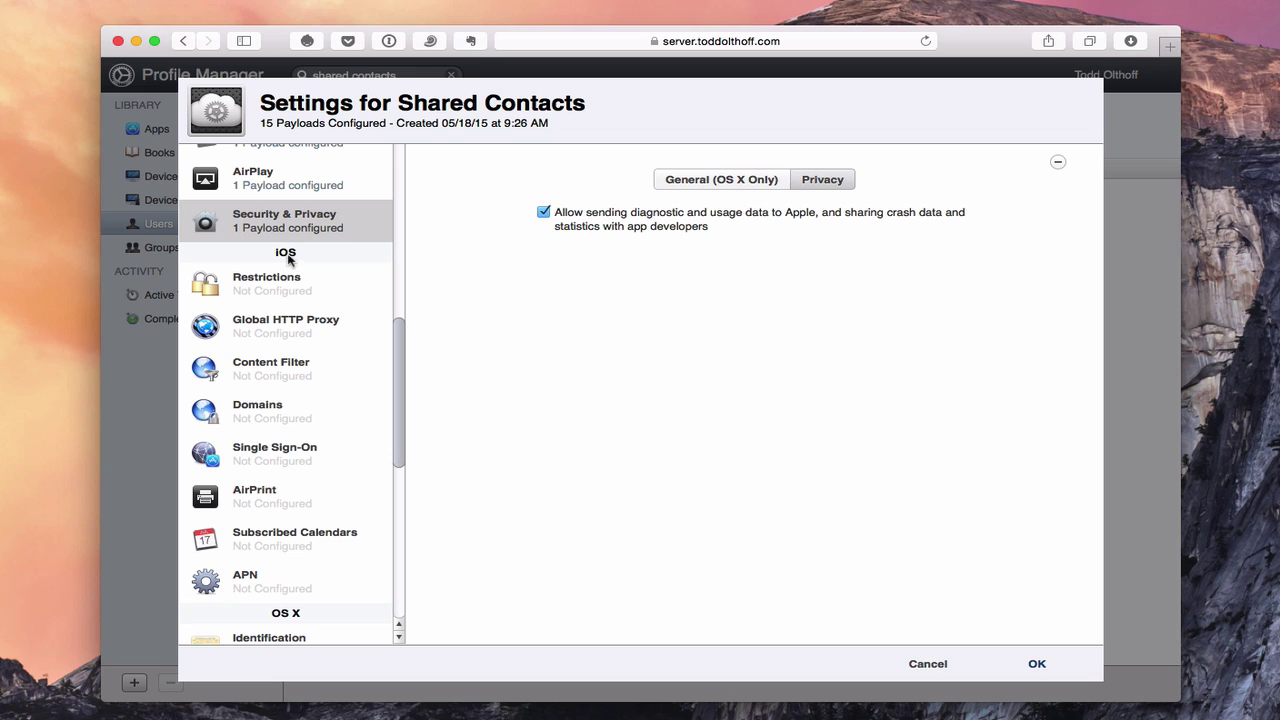
left_click(276, 287)
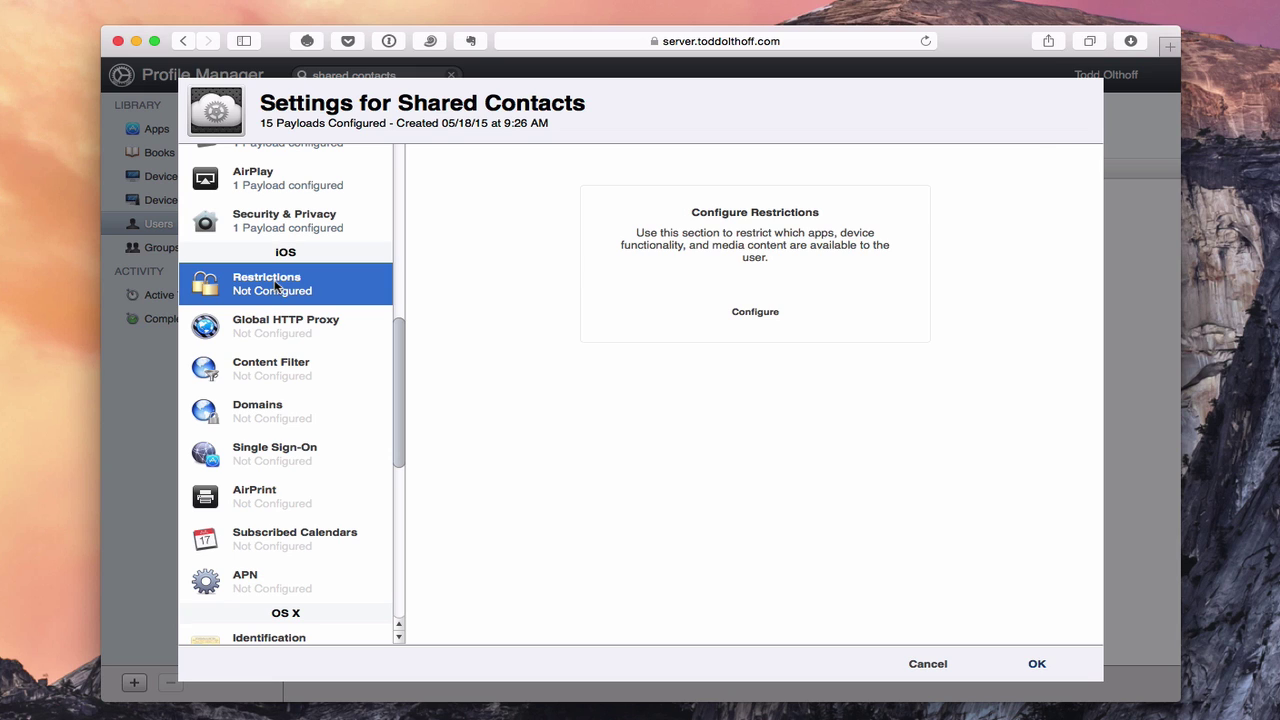
left_click(754, 312)
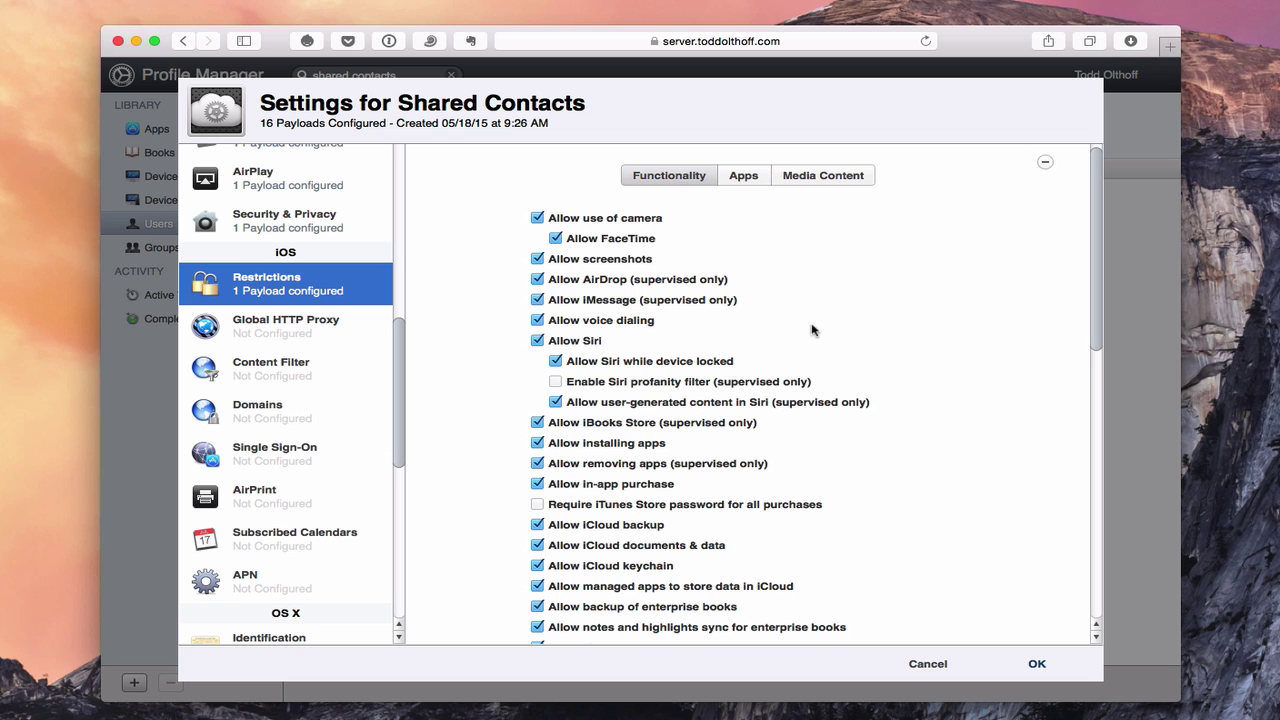
scroll(812, 330, "down", 3)
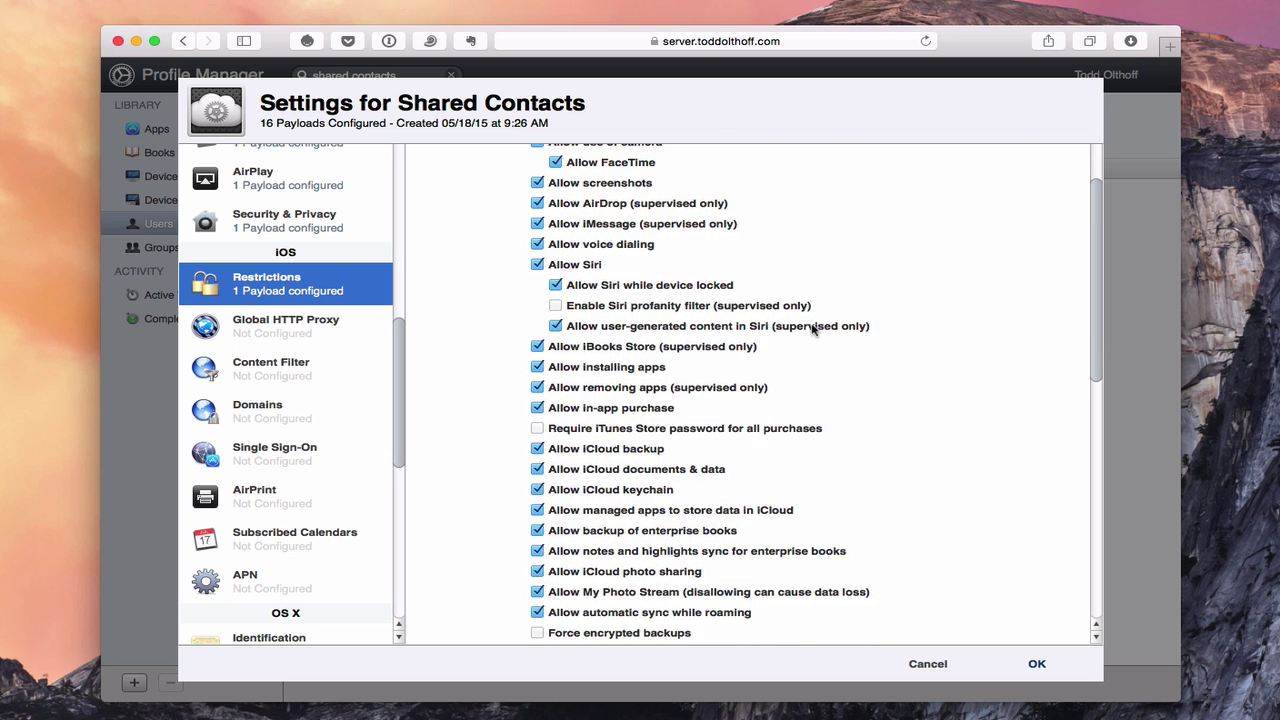
scroll(812, 330, "down", 7)
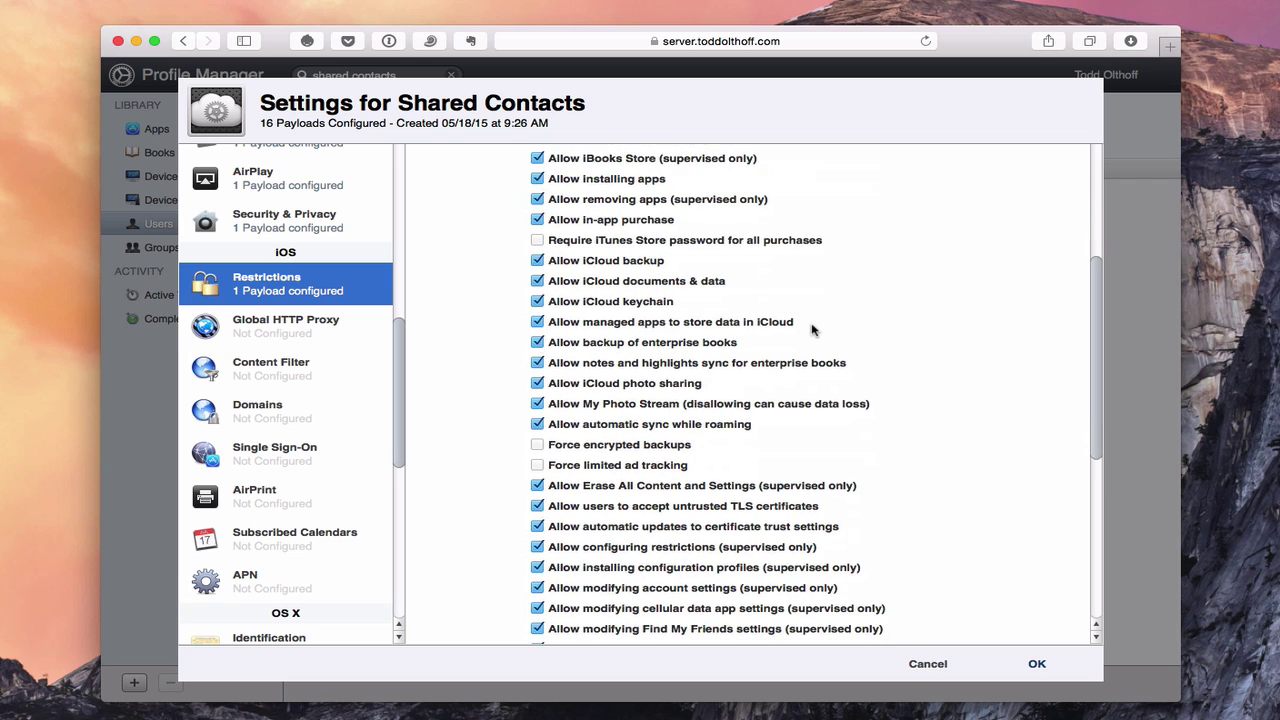
scroll(812, 330, "down", 1)
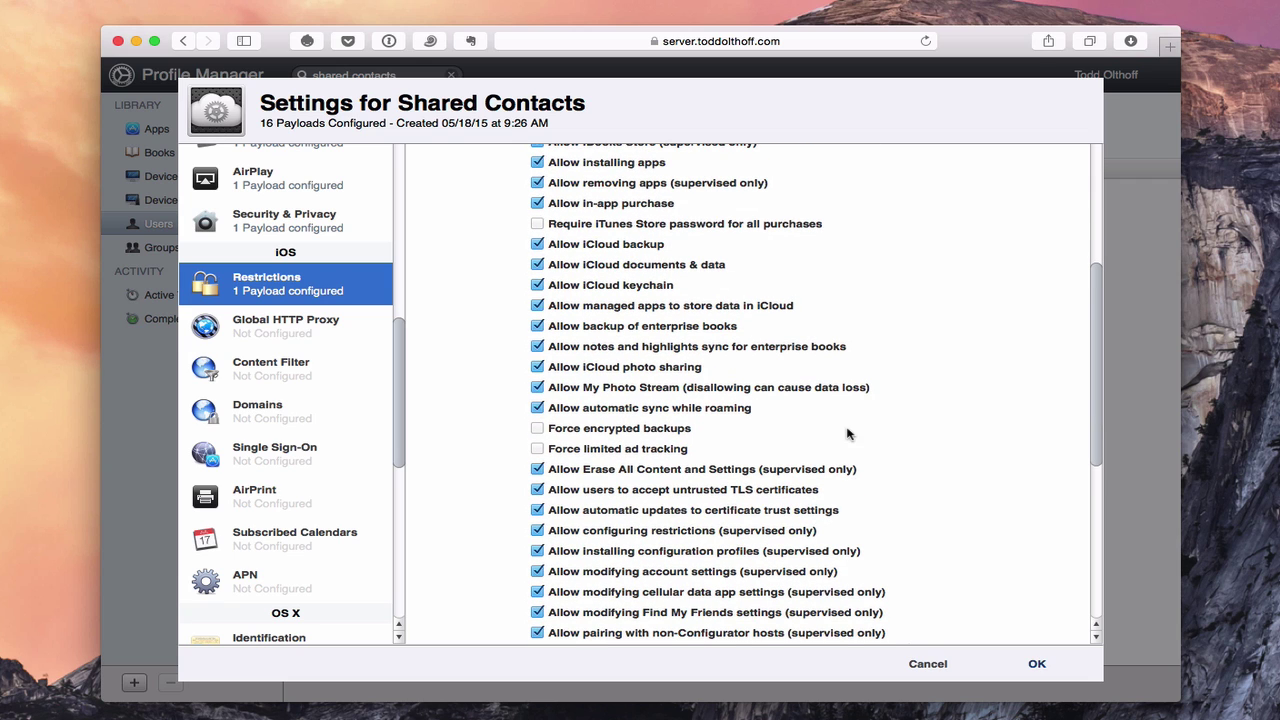
scroll(846, 432, "down", 6)
scroll(846, 432, "down", 4)
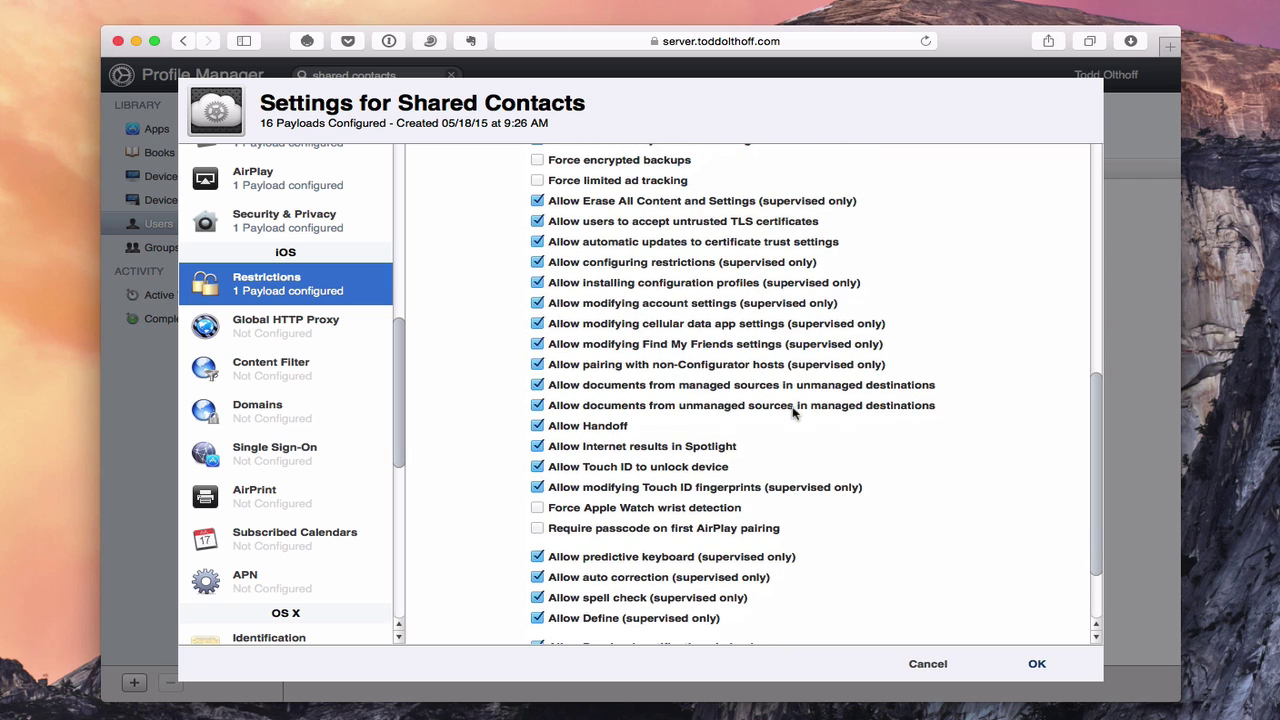
scroll(828, 421, "down", 4)
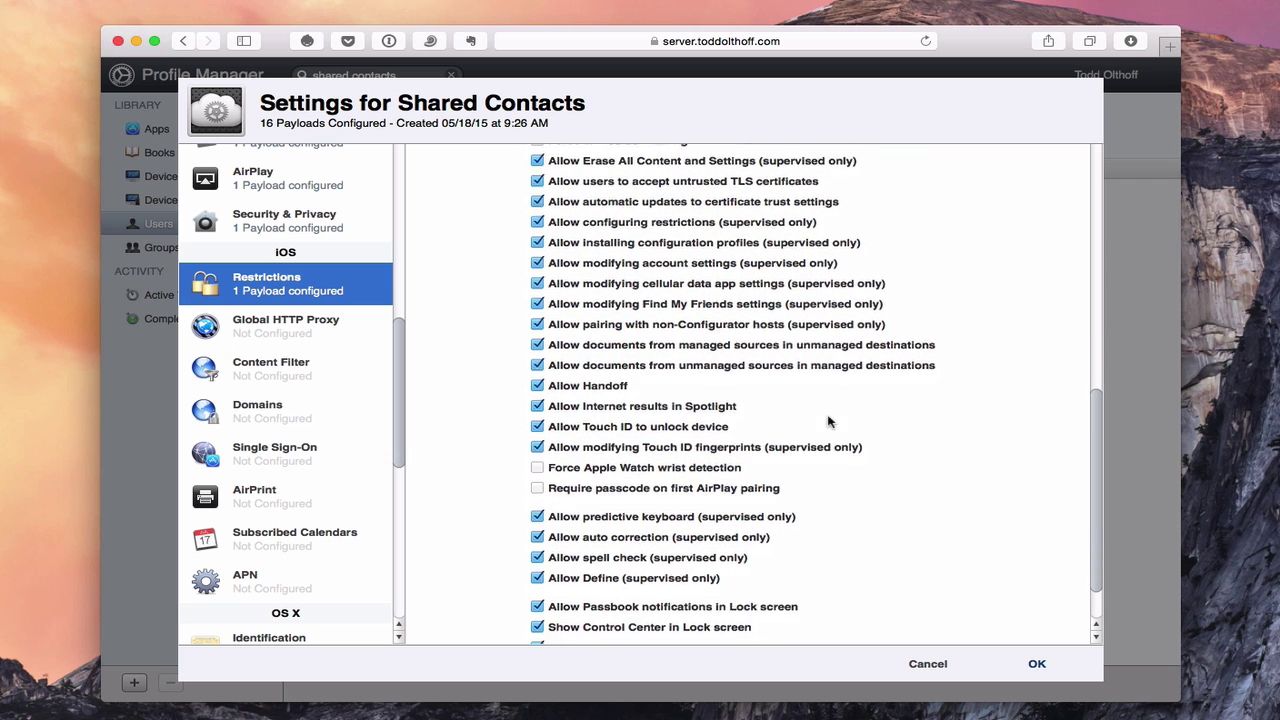
scroll(828, 421, "up", 15)
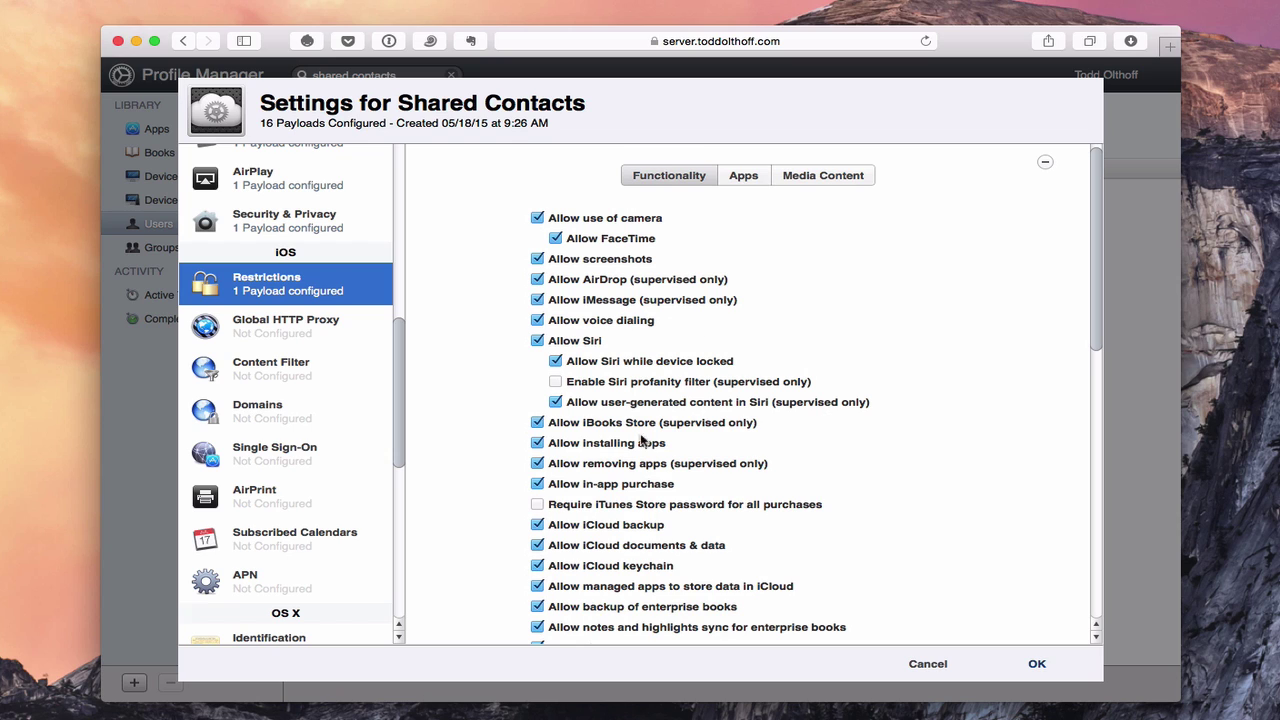
left_click(745, 181)
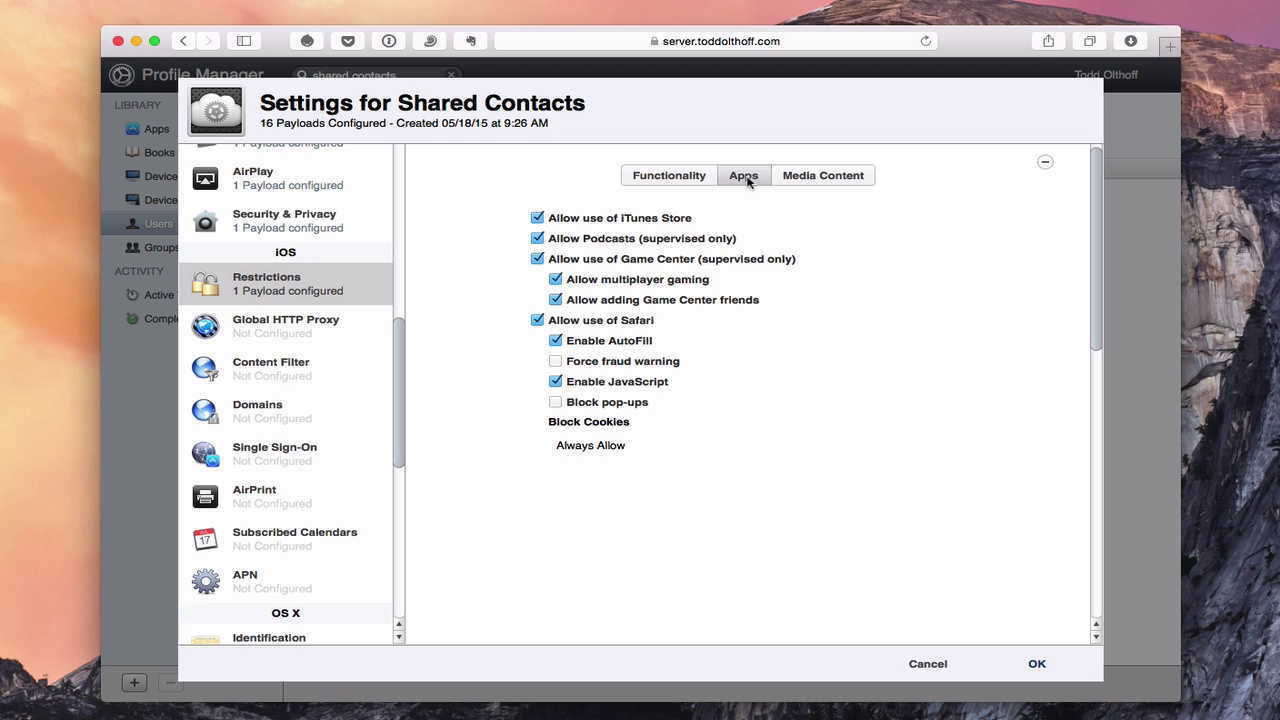
left_click(814, 182)
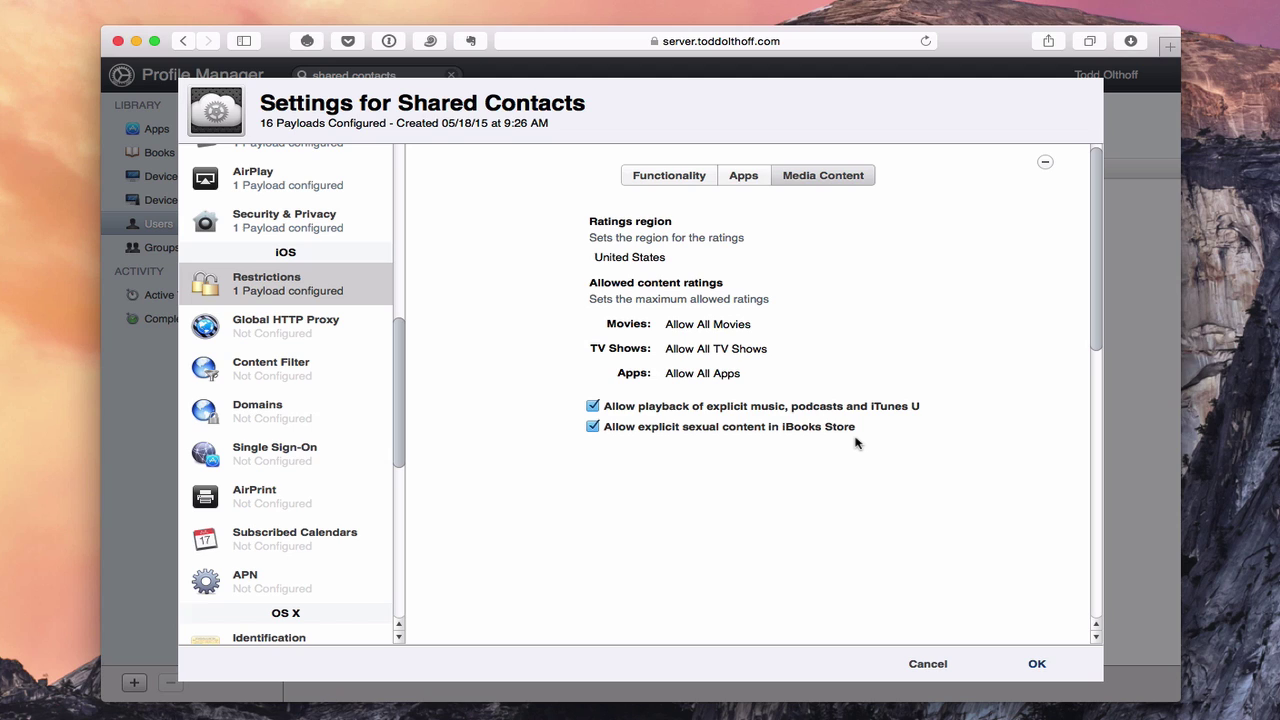
Add a Global HTTP Proxy payload and a Content Filter payload to the iOS settings of the profile.
left_click(283, 326)
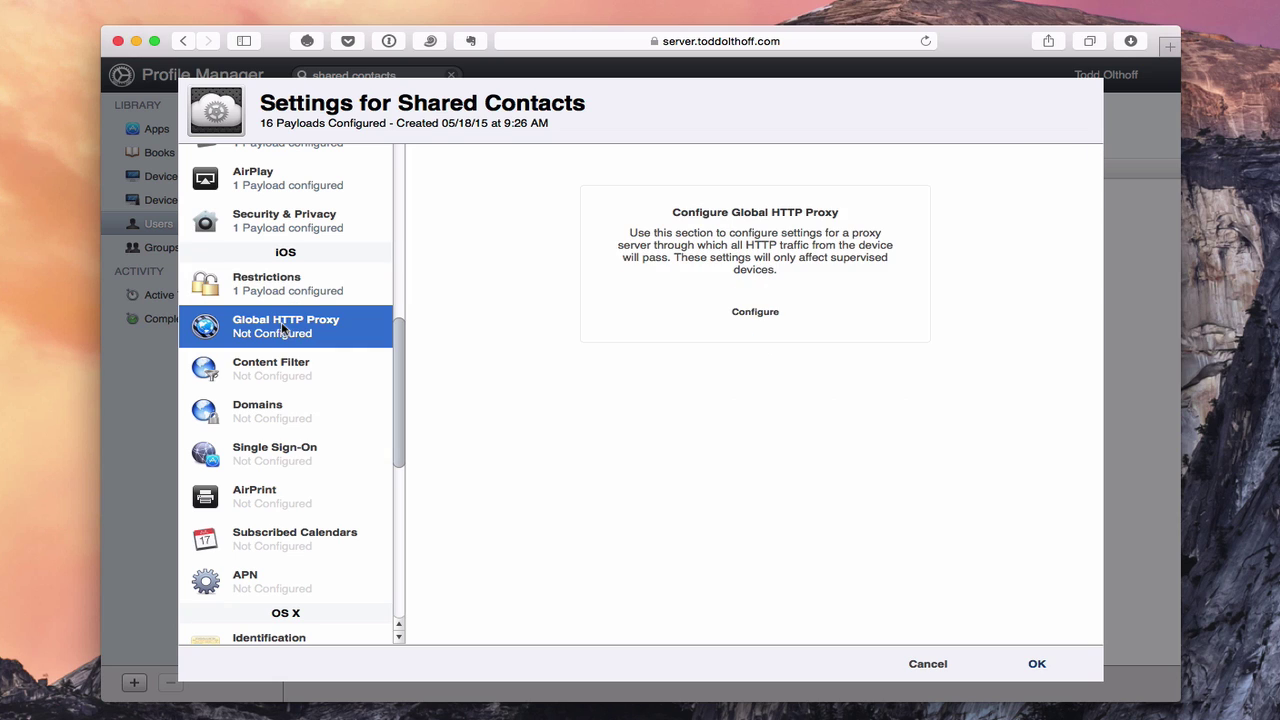
left_click(757, 312)
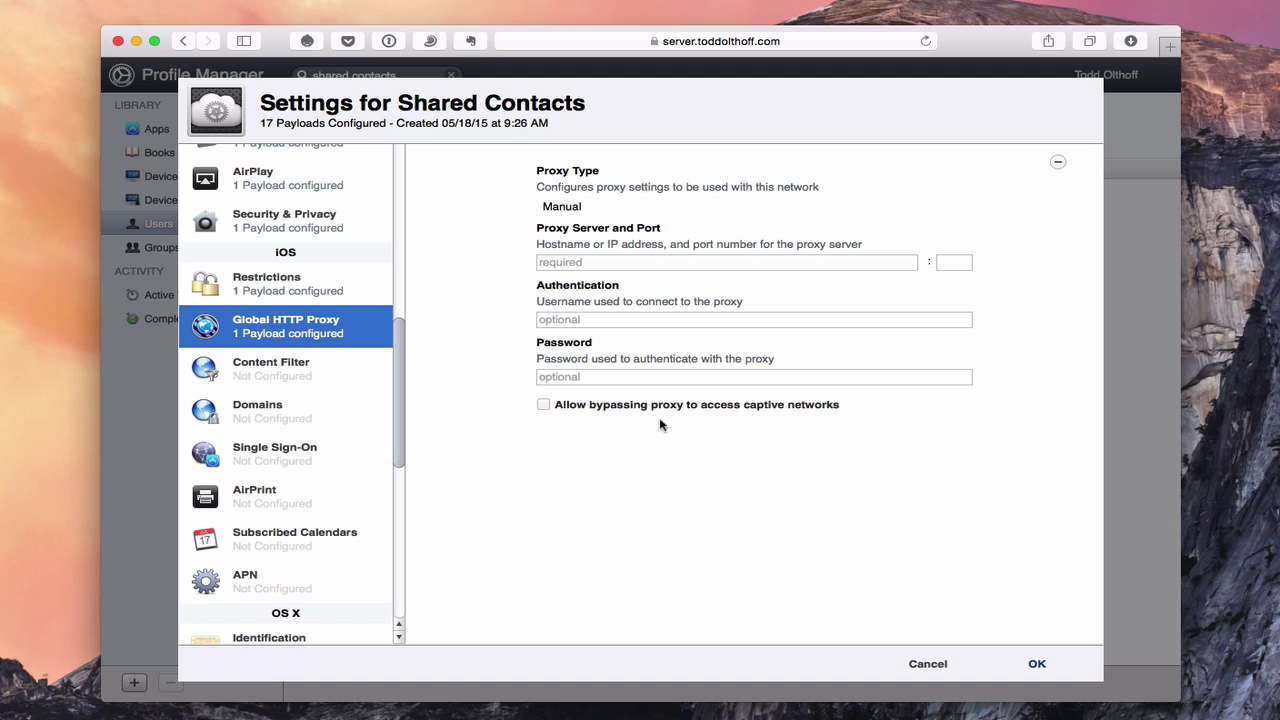
left_click(283, 373)
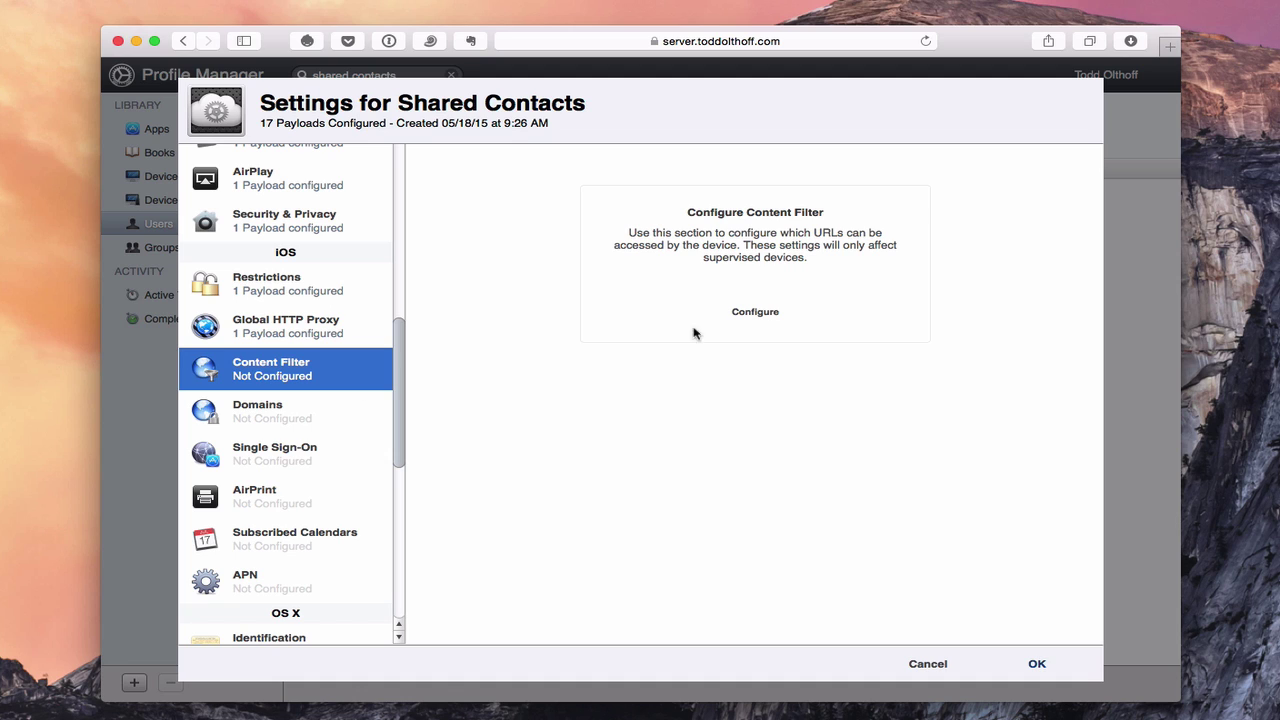
left_click(755, 312)
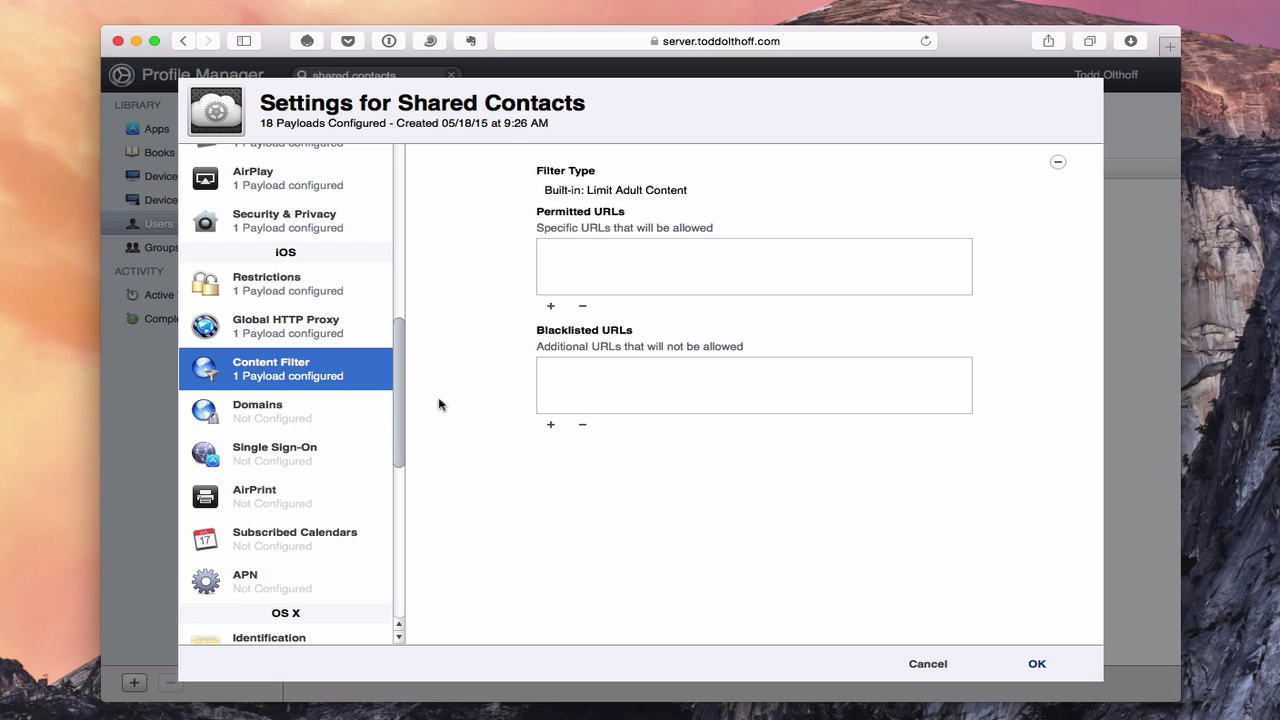
Add a Domains payload and a Single Sign-On payload to the profile, reviewing the Single Sign-On account options.
left_click(270, 412)
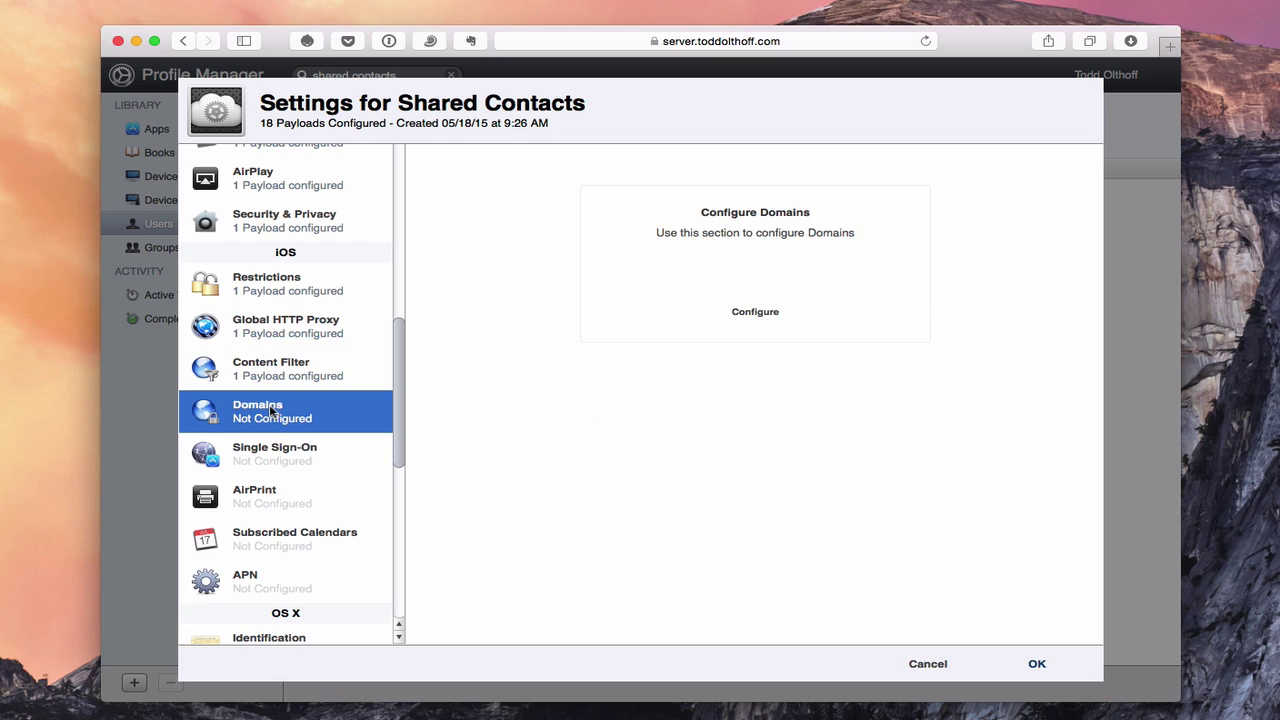
left_click(757, 313)
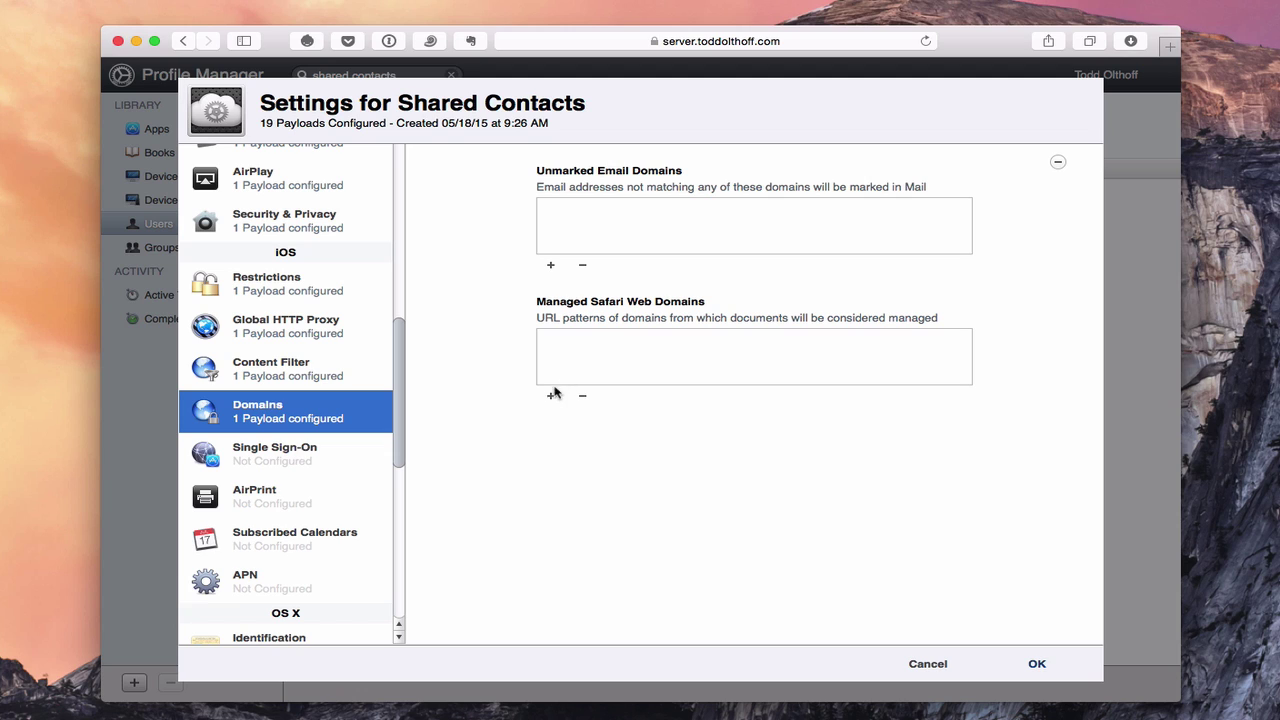
left_click(265, 464)
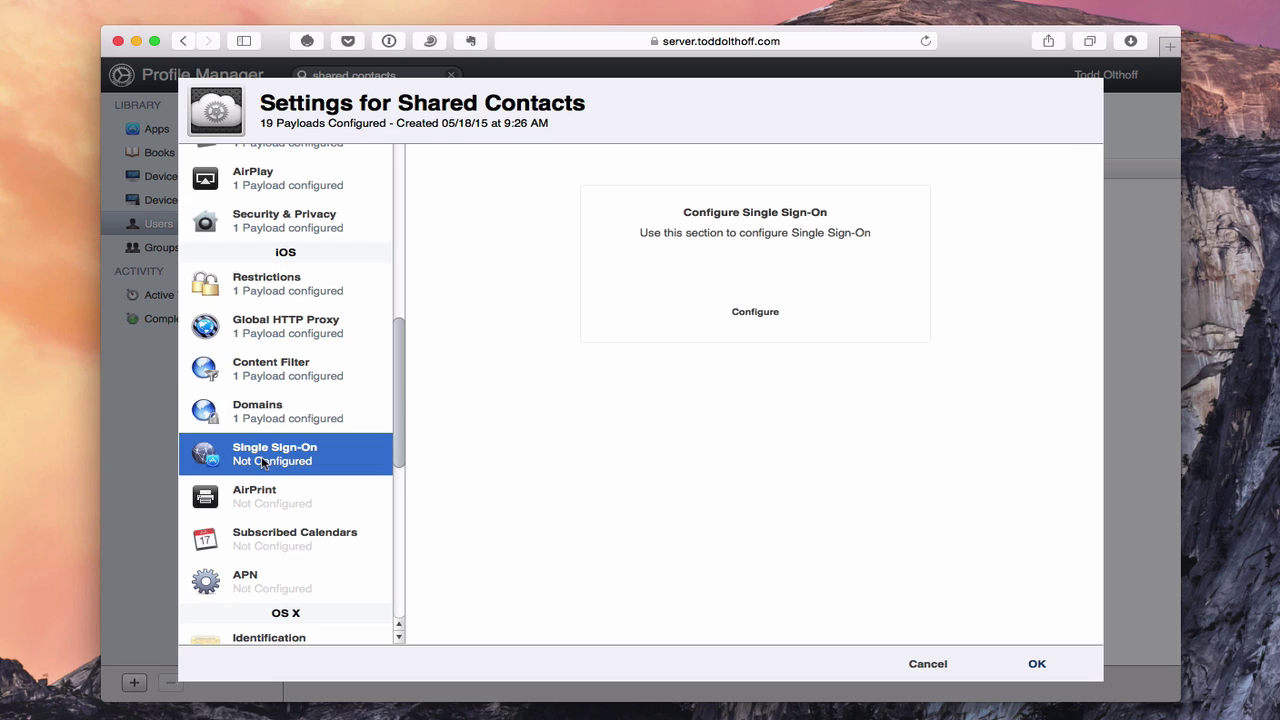
left_click(755, 313)
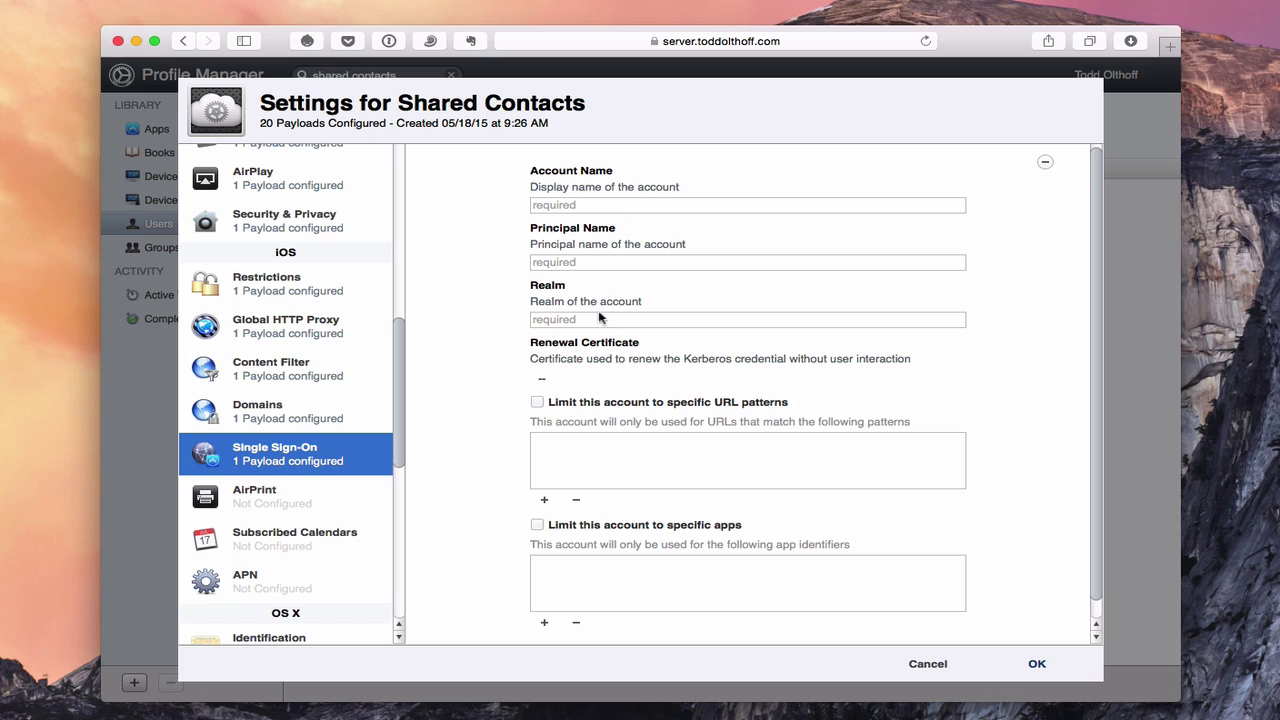
scroll(586, 463, "down", 1)
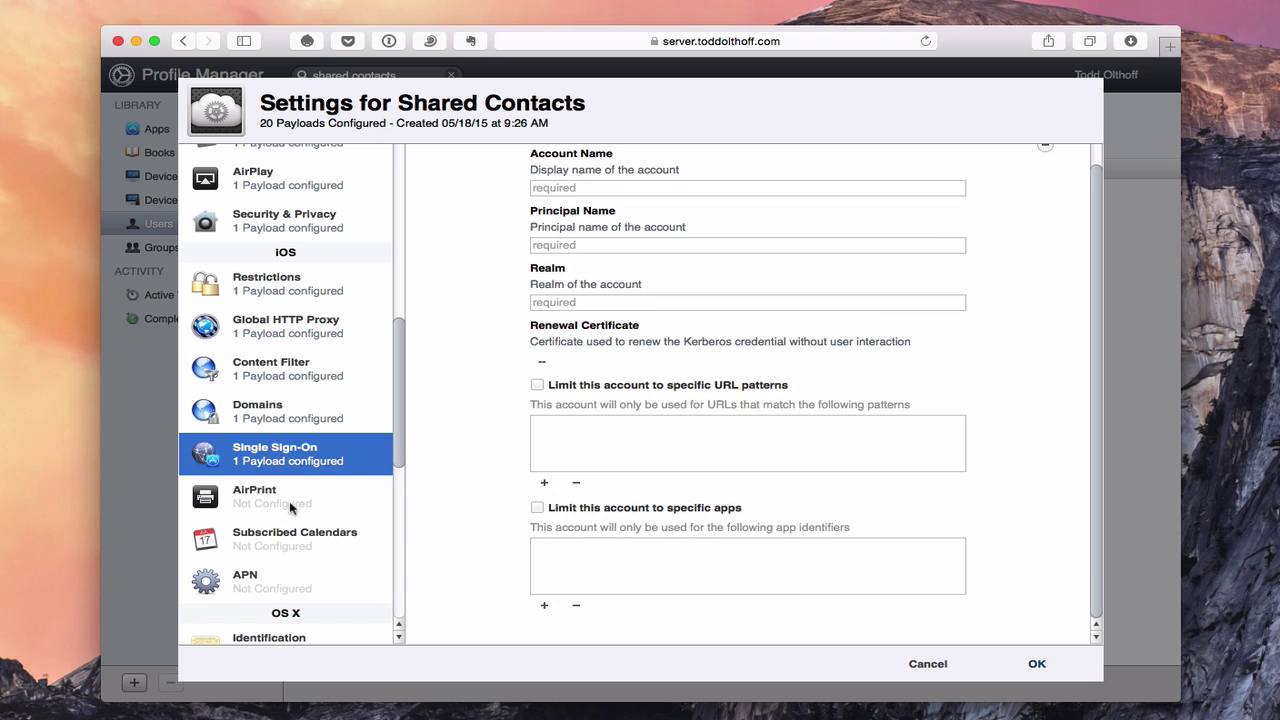
Add an AirPrint payload to the profile and view the Add Printer form, leaving it without adding a printer.
left_click(250, 498)
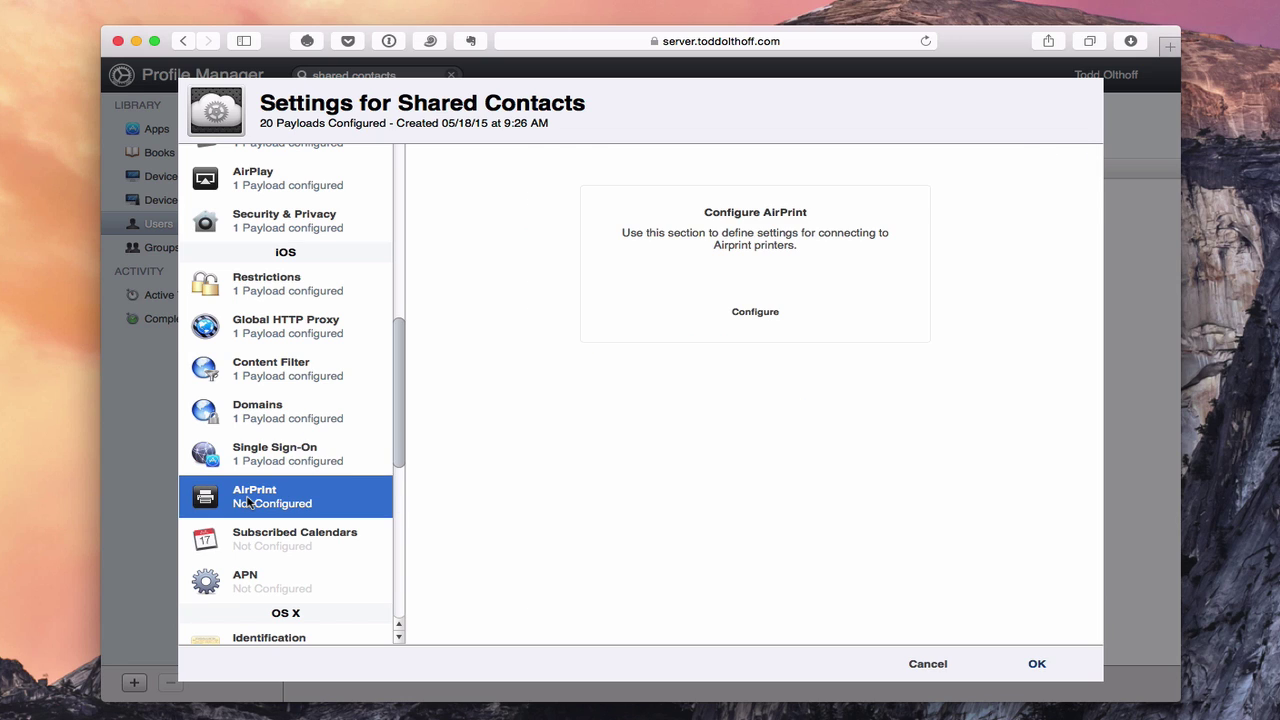
left_click(762, 318)
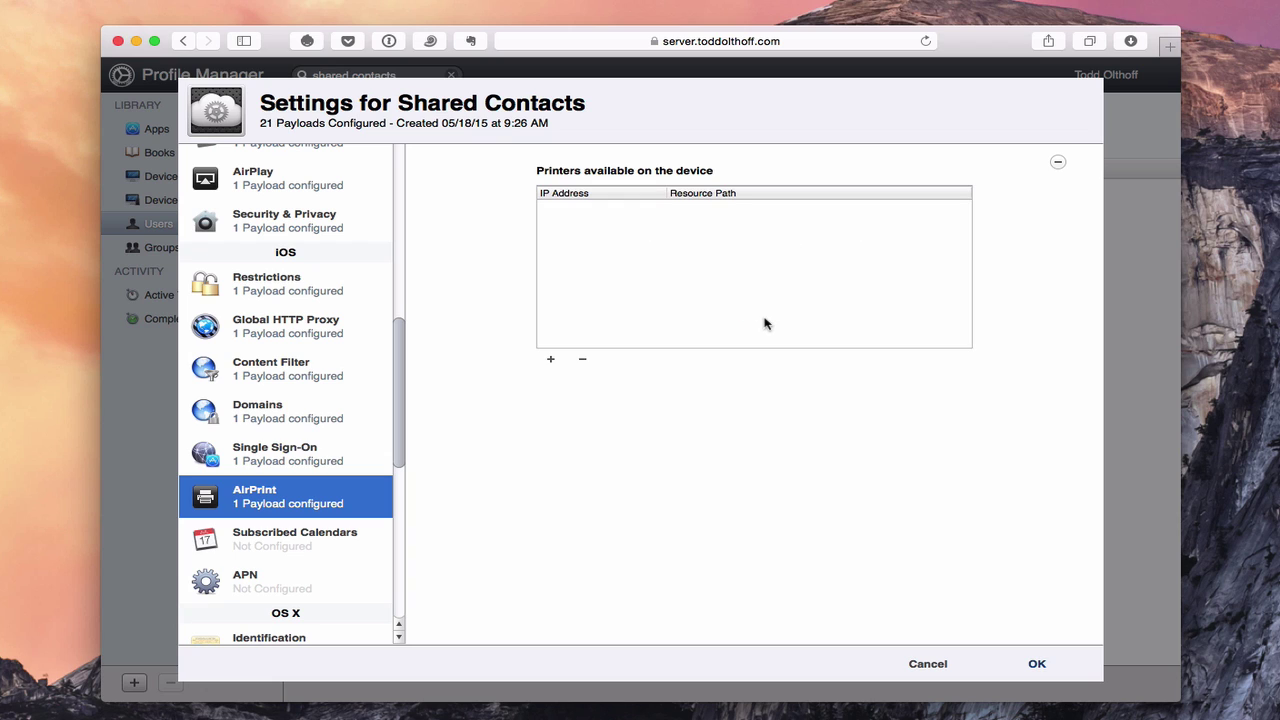
left_click(550, 359)
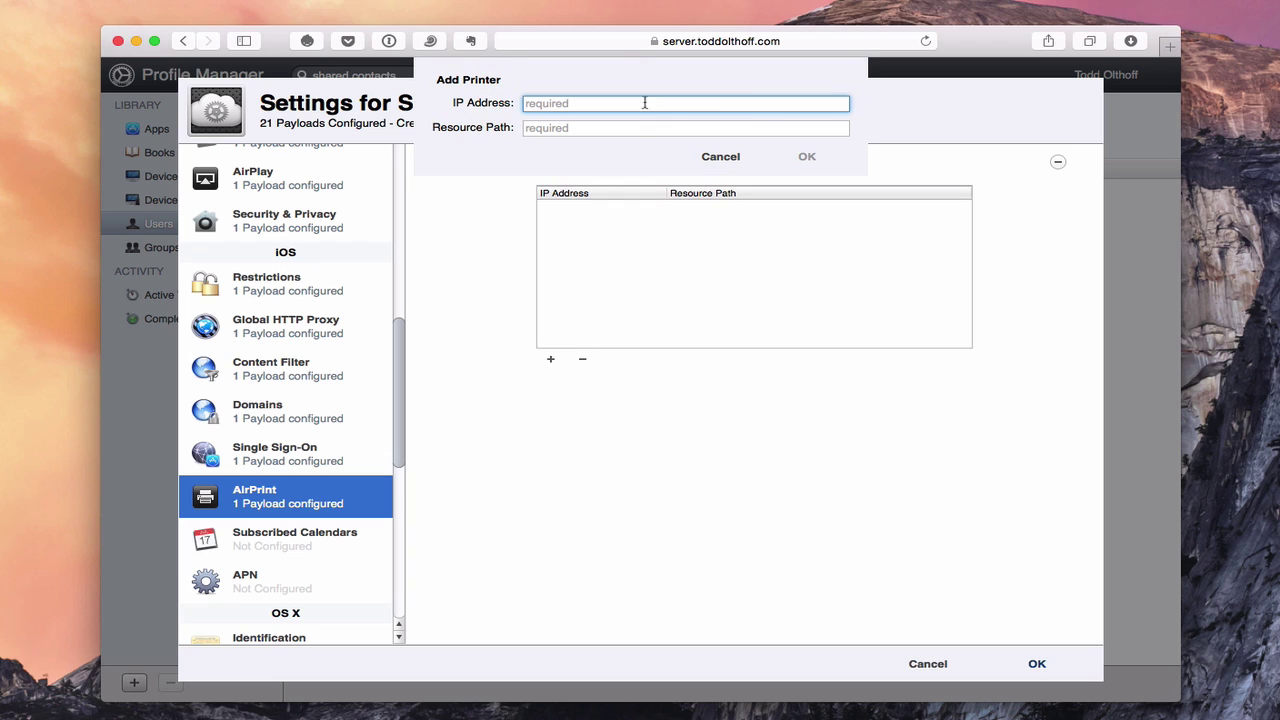
left_click(719, 158)
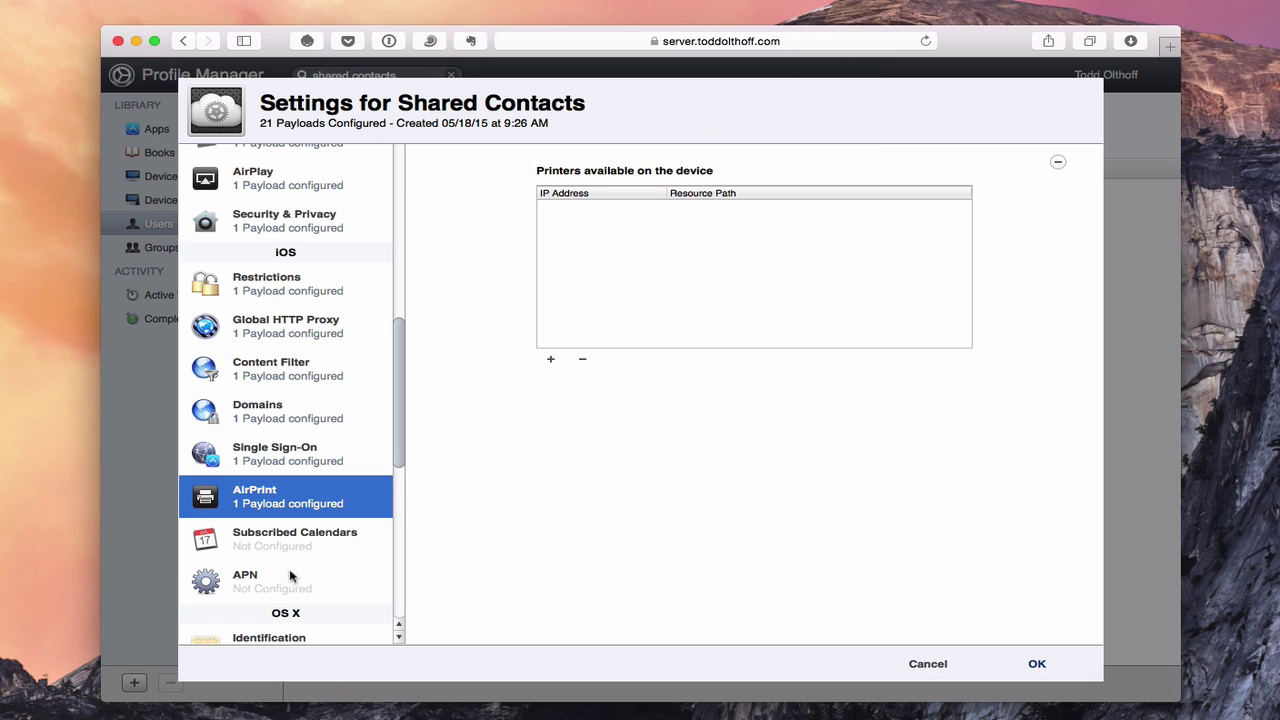
Add a Subscribed Calendars payload and an APN payload to the iOS settings of the profile.
left_click(285, 543)
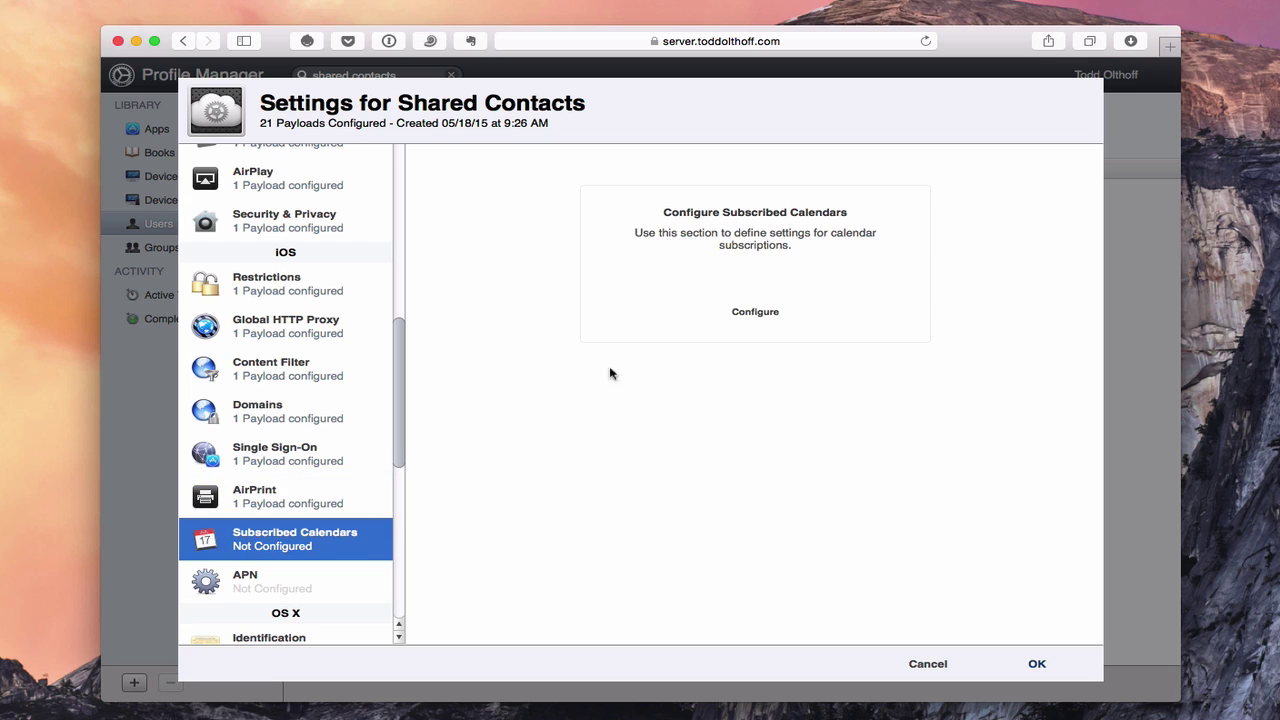
left_click(760, 314)
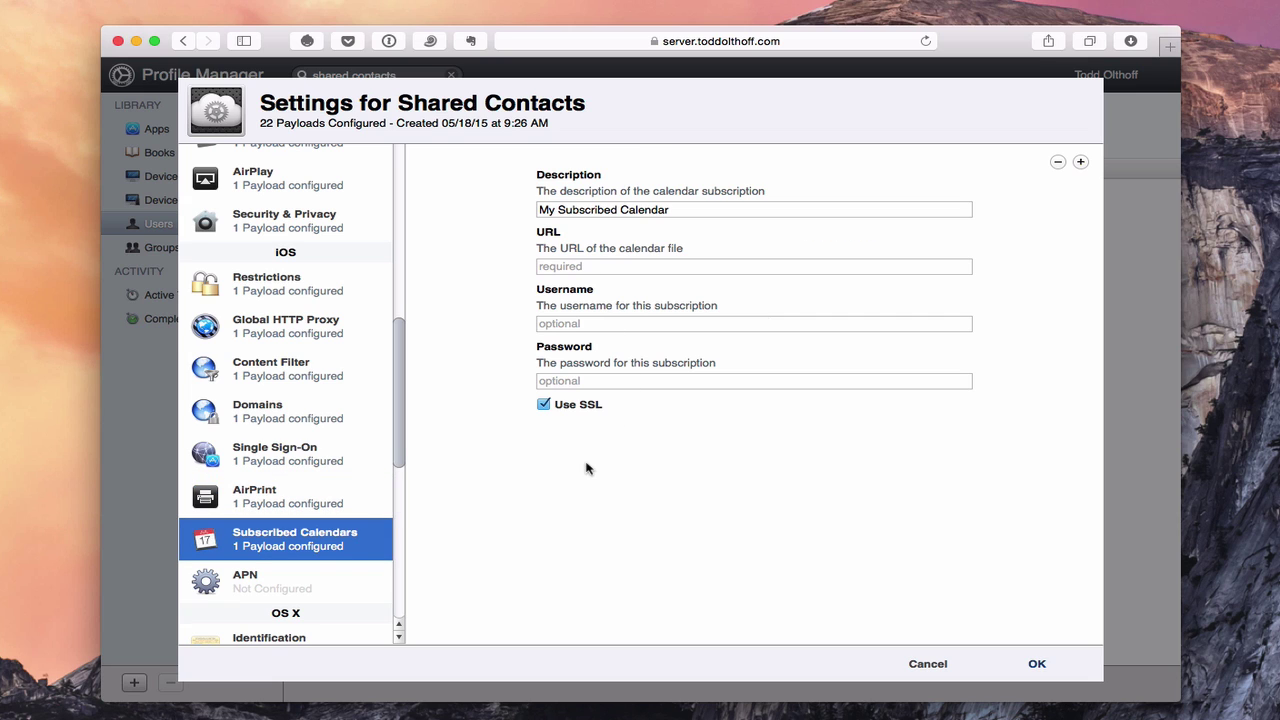
left_click(262, 580)
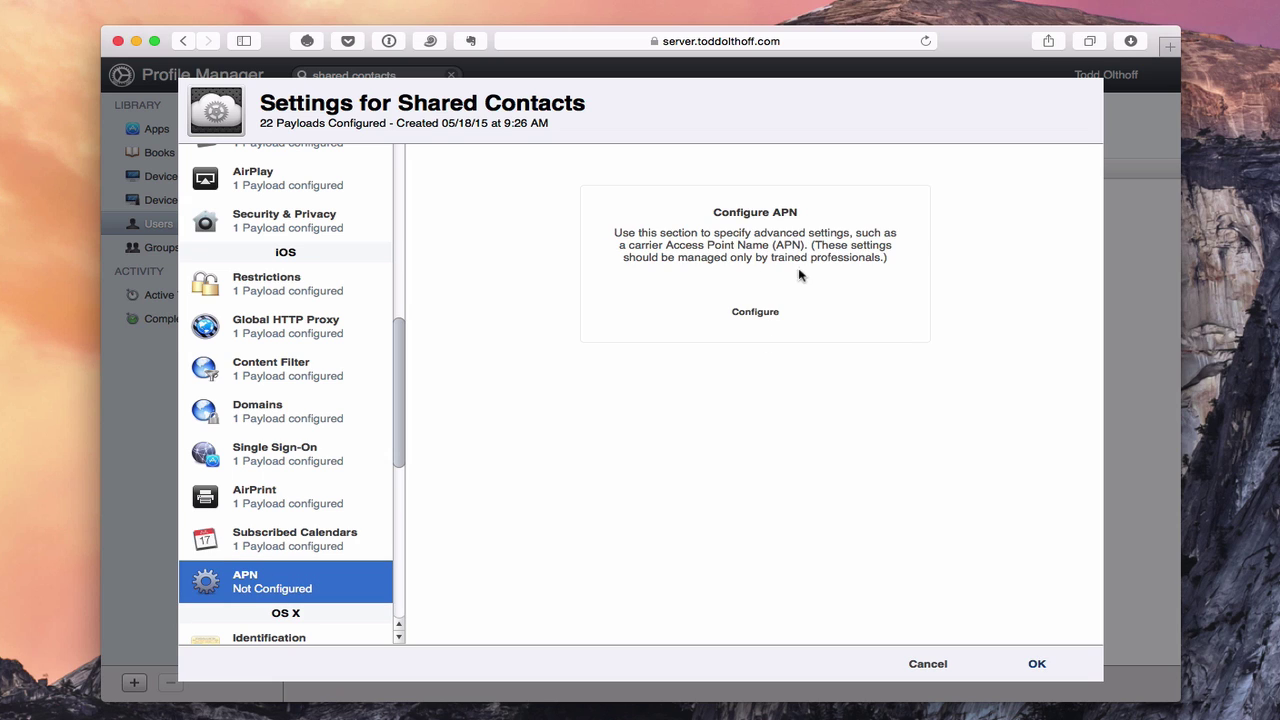
left_click(758, 313)
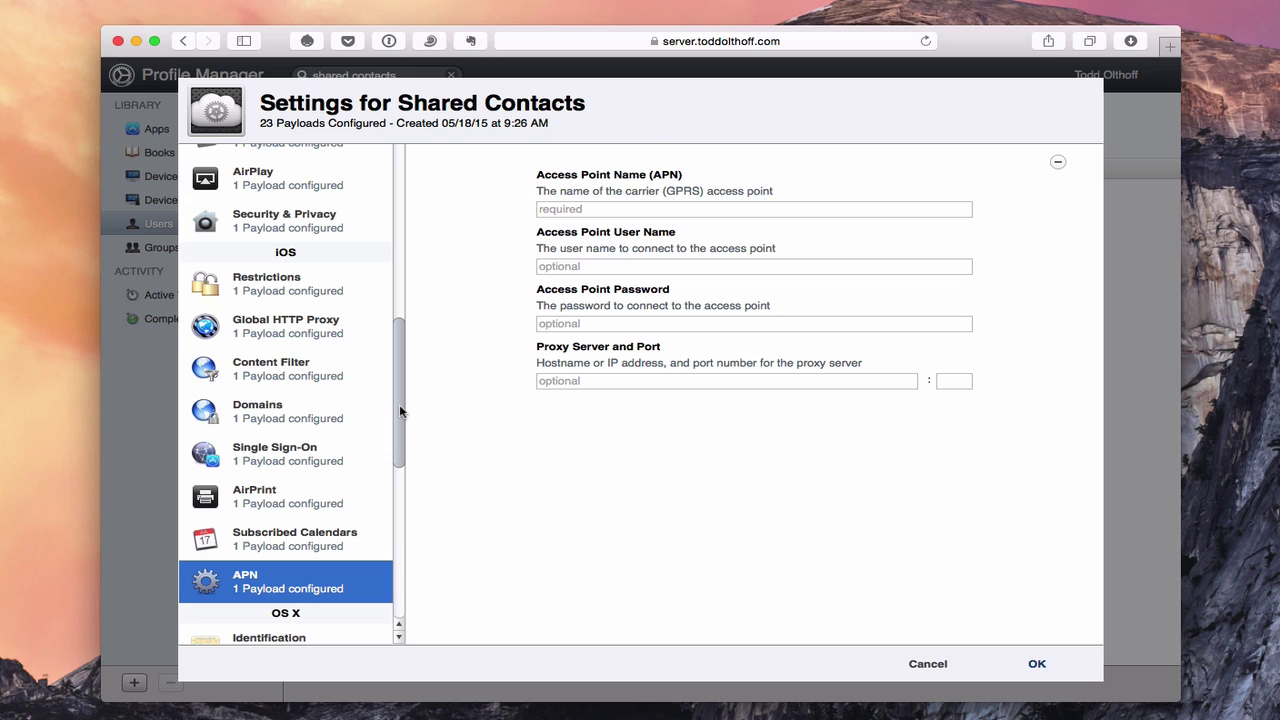
Add an Identification payload to the OS X settings of the profile.
left_click_drag(400, 414, 405, 543)
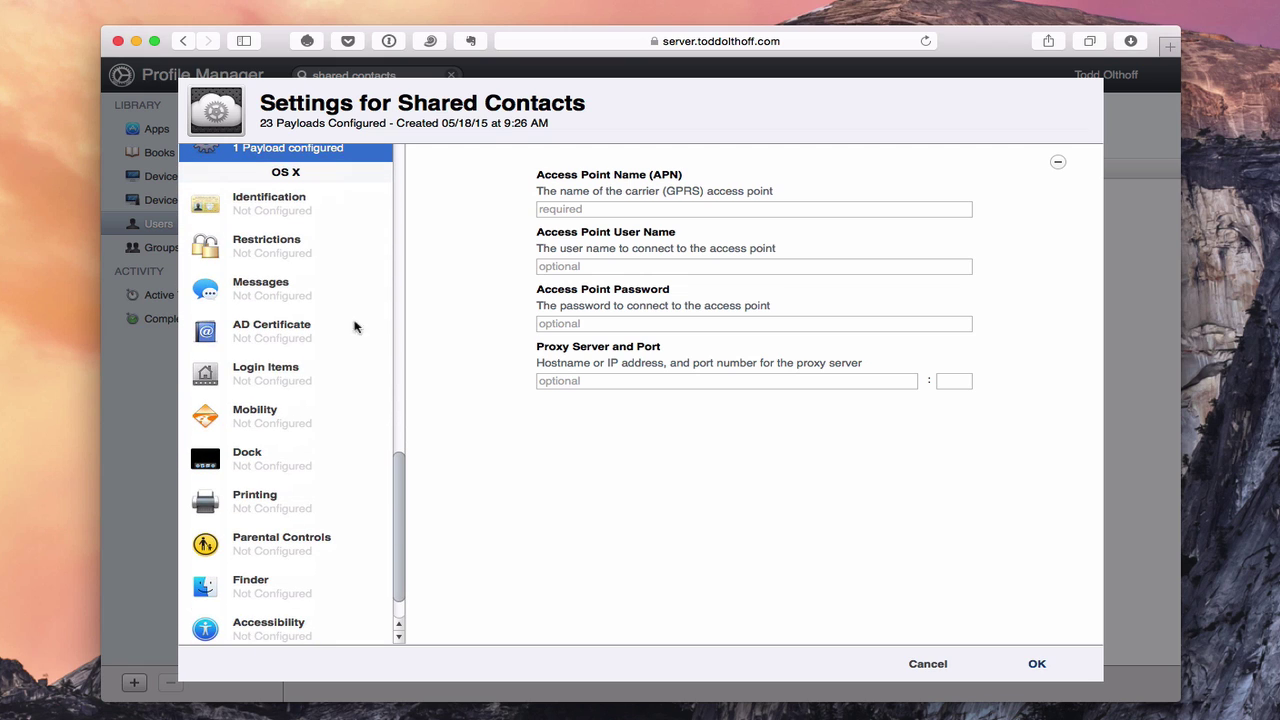
left_click(274, 210)
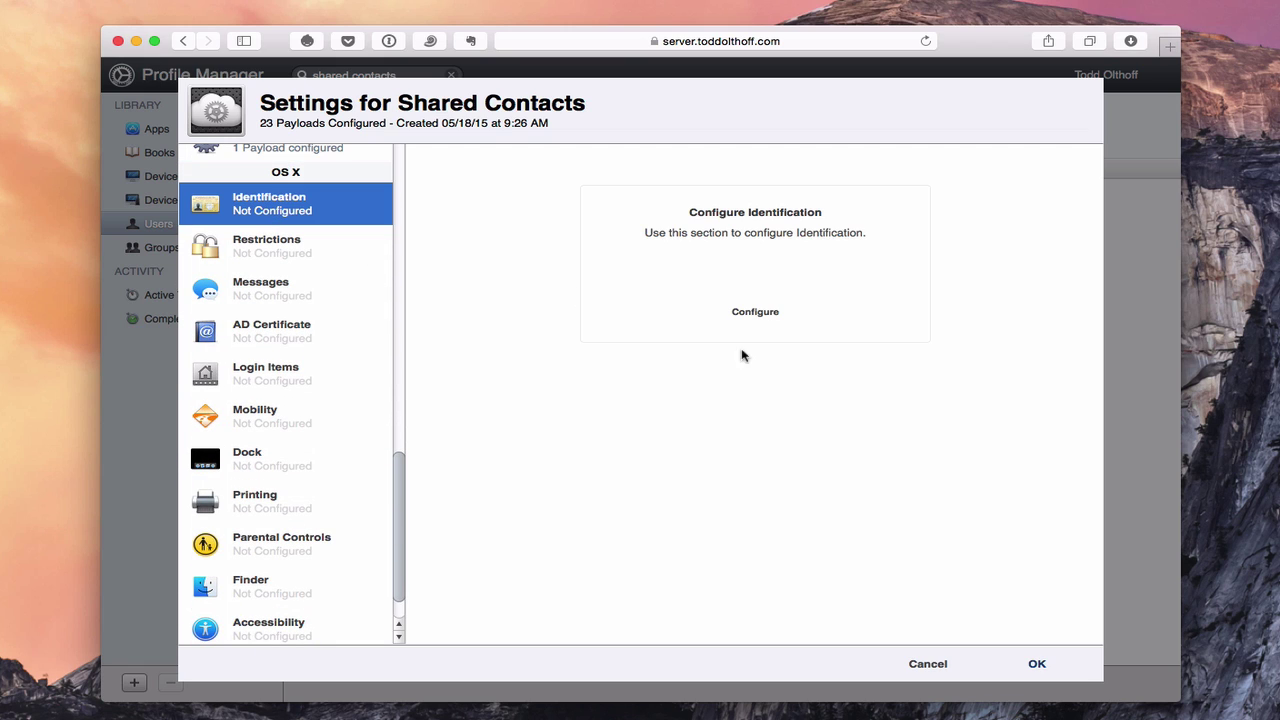
left_click(754, 313)
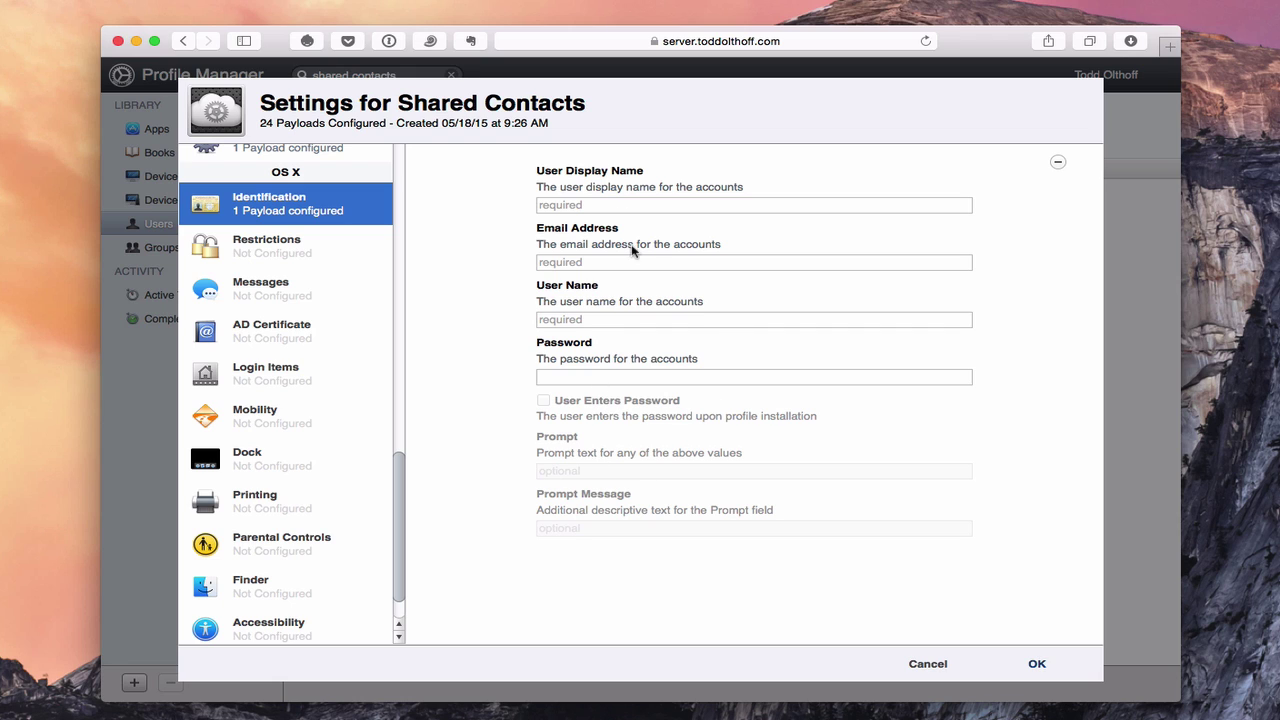
Add an OS X Restrictions payload and enable restricting items in System Preferences.
left_click(301, 251)
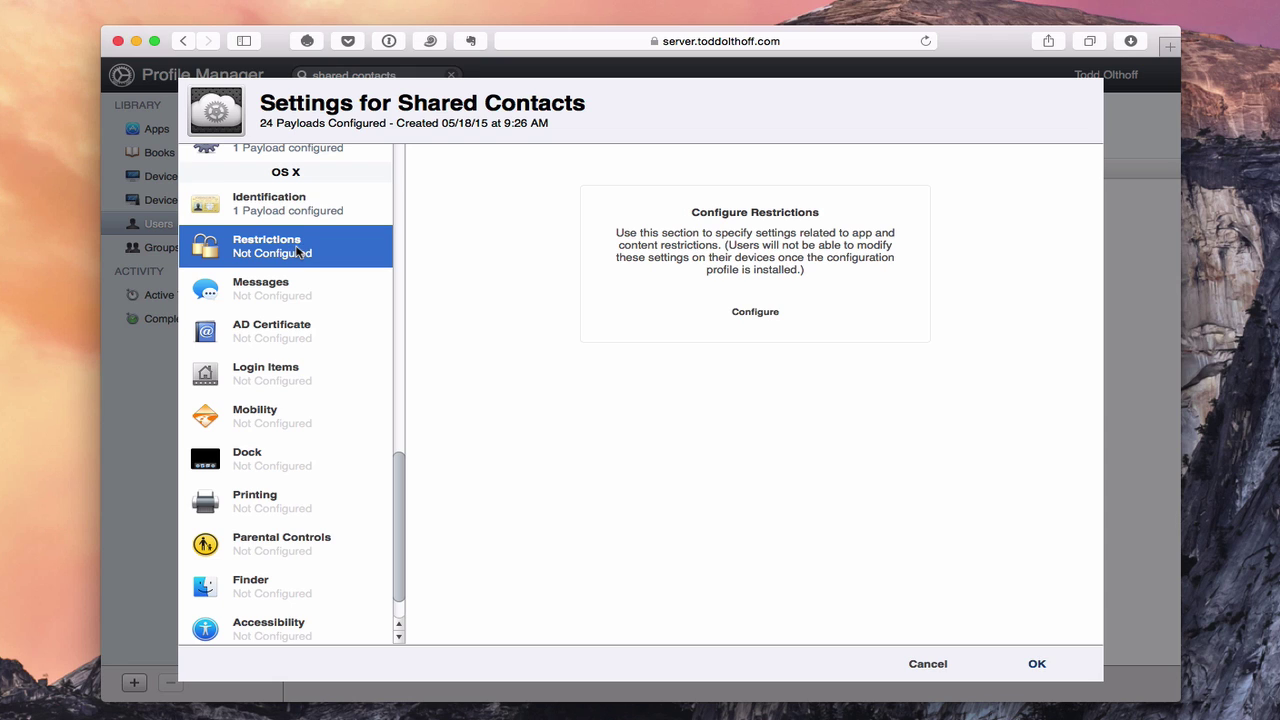
left_click(755, 312)
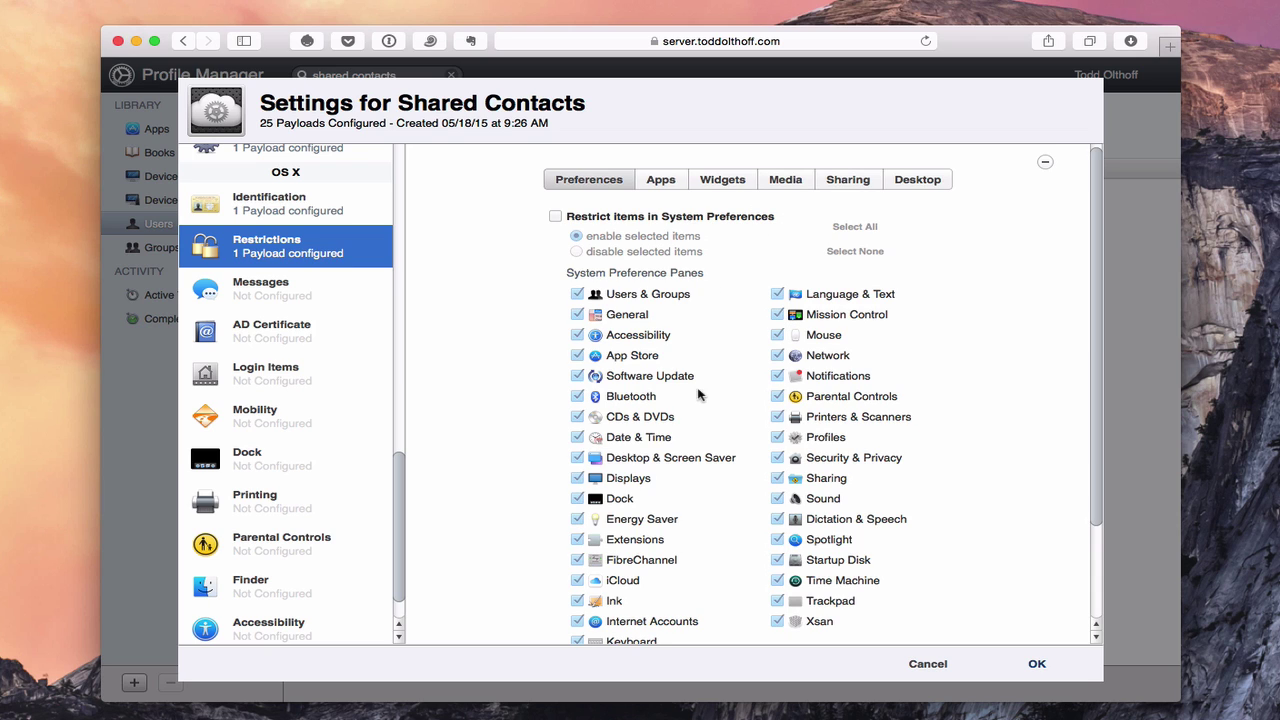
left_click(556, 217)
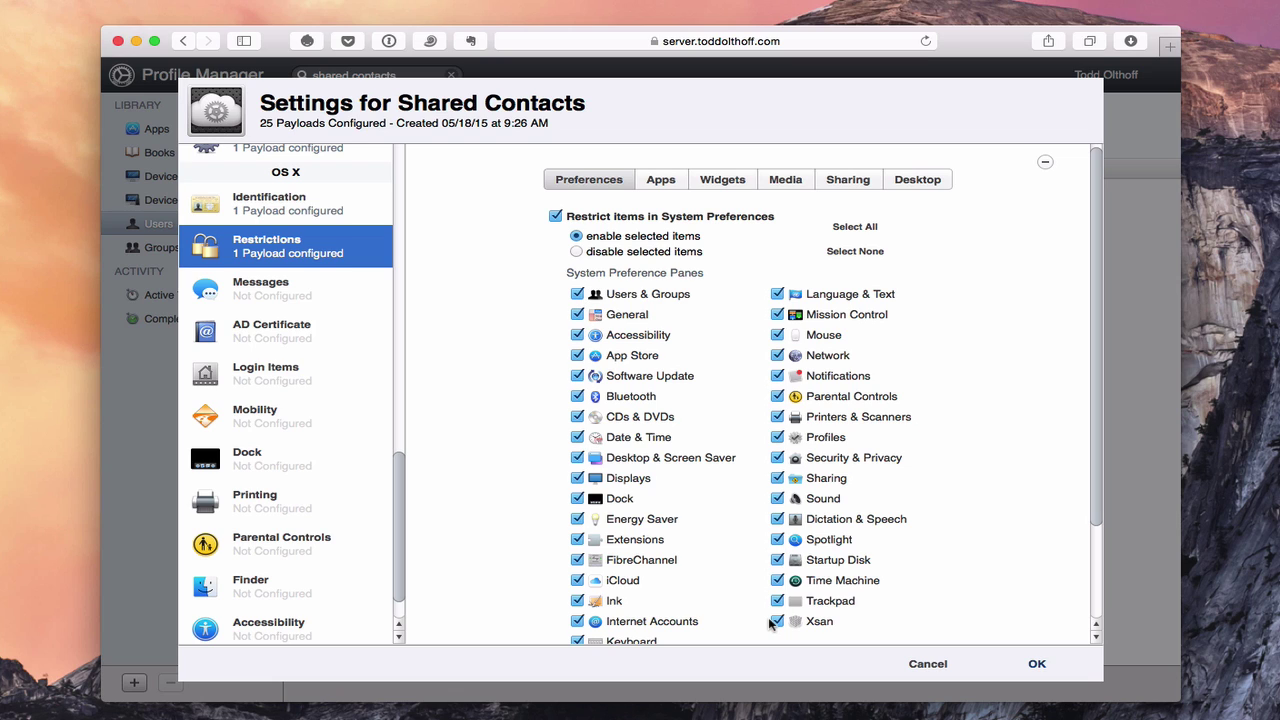
Enable restricting which apps are allowed to launch in the OS X Restrictions, and review the allowed and disallowed app and folder lists.
left_click(661, 182)
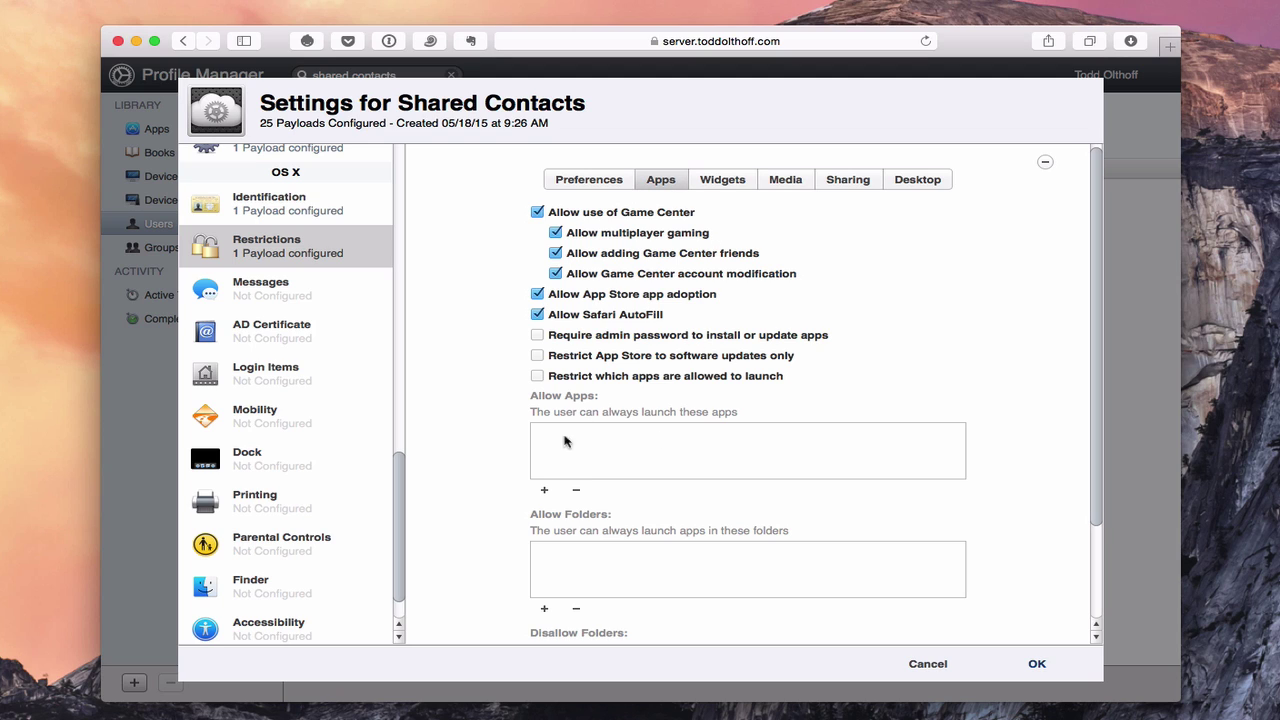
left_click(537, 377)
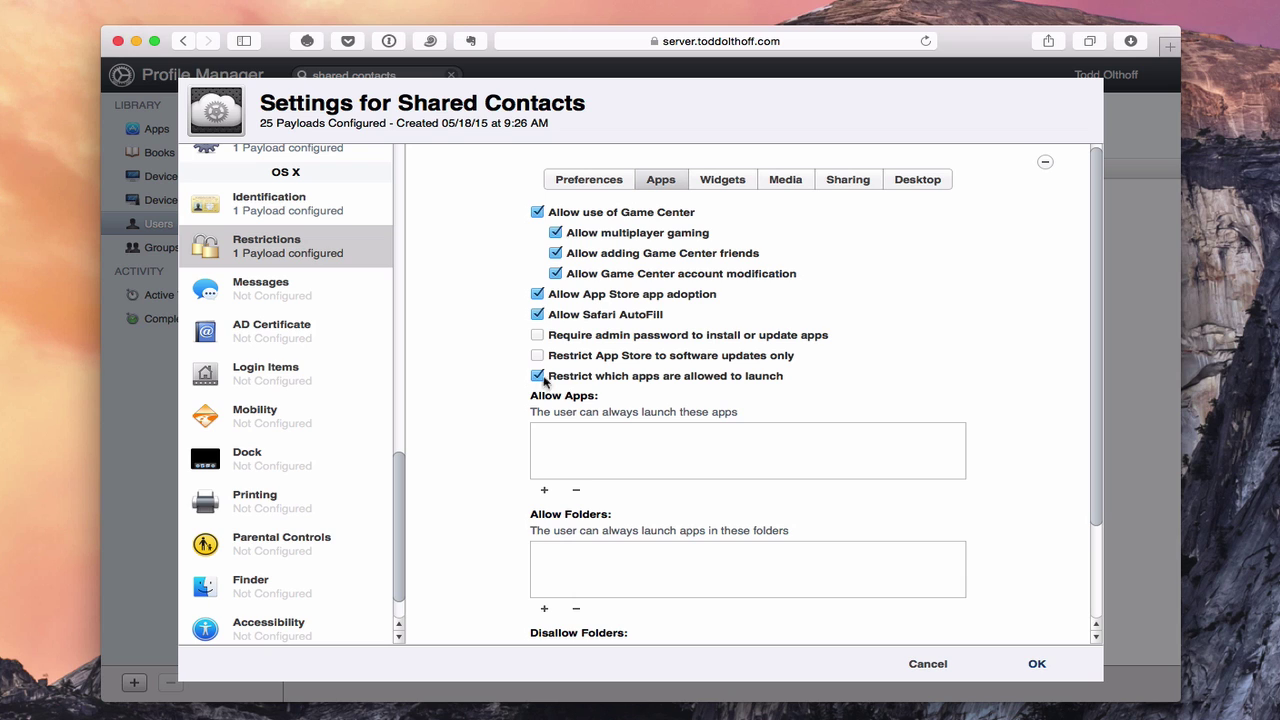
scroll(643, 436, "down", 3)
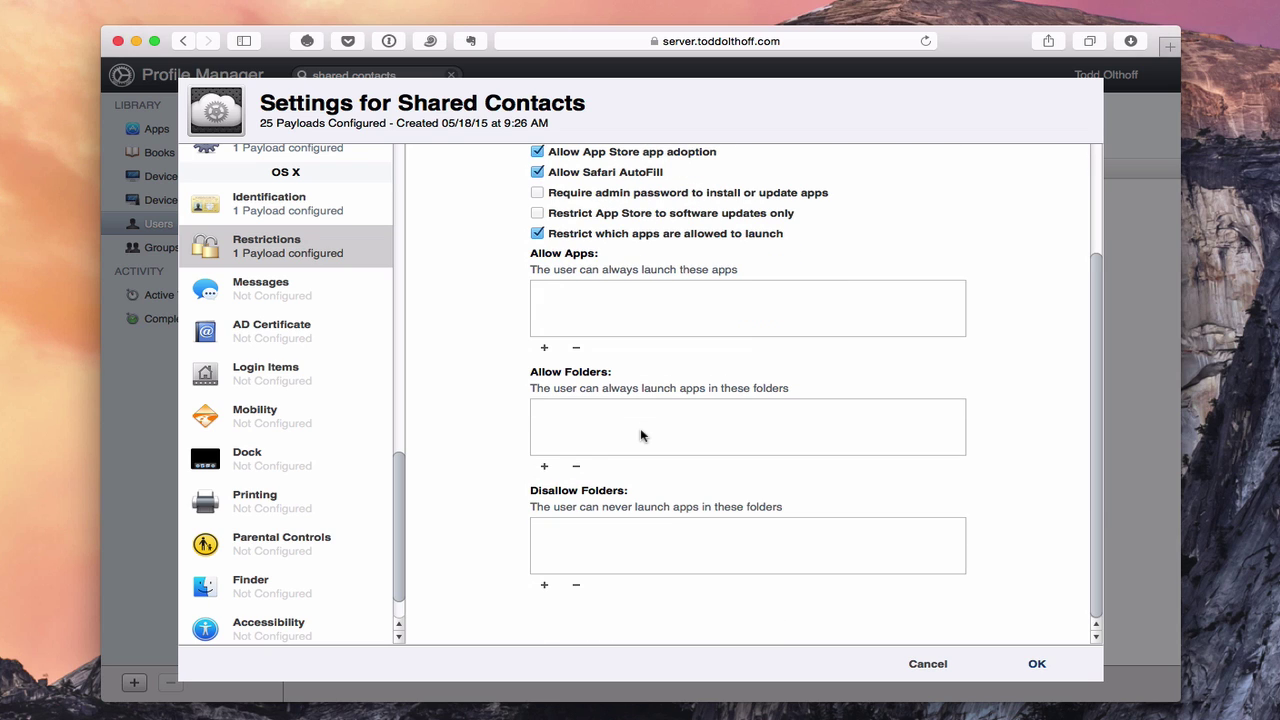
scroll(560, 573, "up", 3)
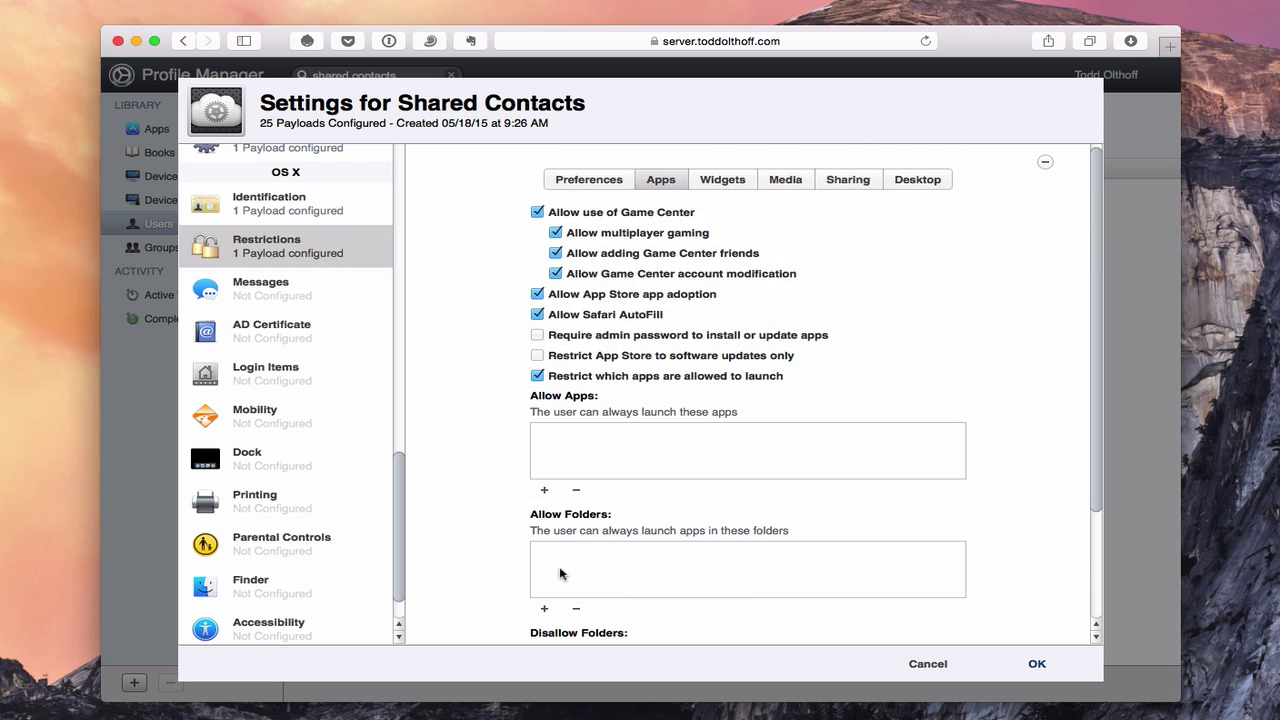
Review the Widgets, Media, Sharing and Desktop options of the OS X Restrictions, comparing the sharing services with the browser's share menu.
left_click(728, 180)
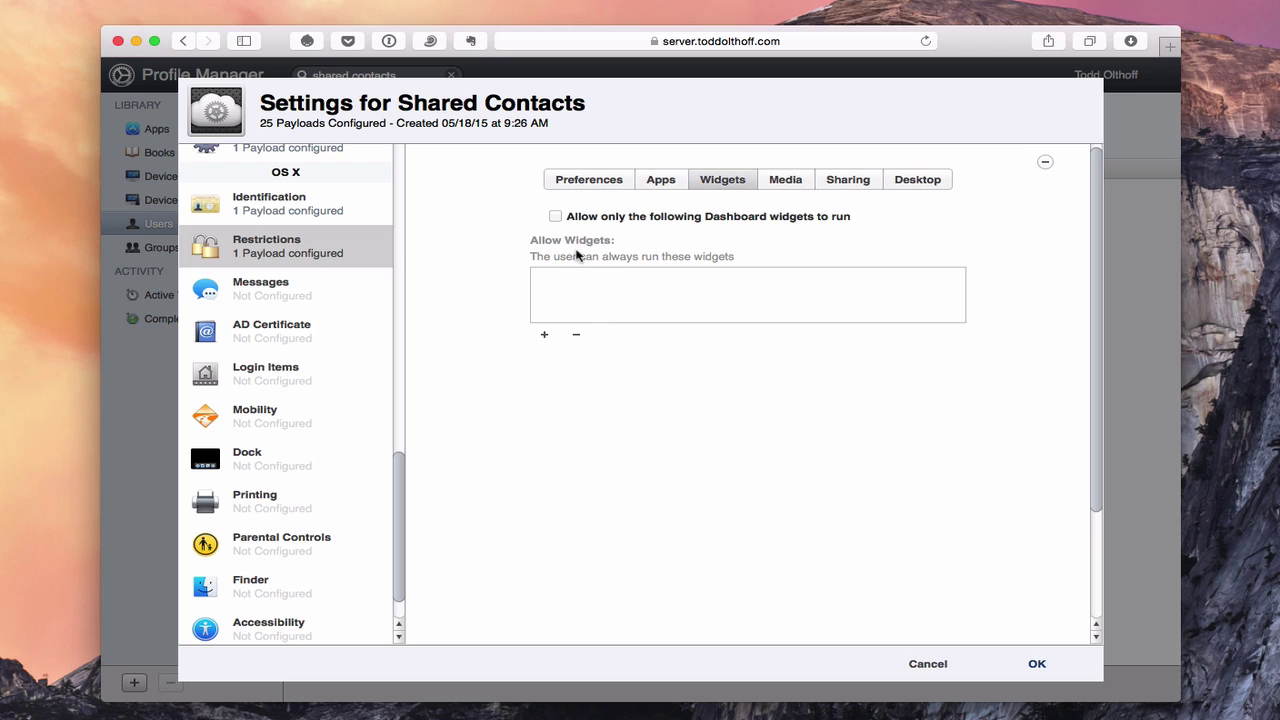
left_click(790, 181)
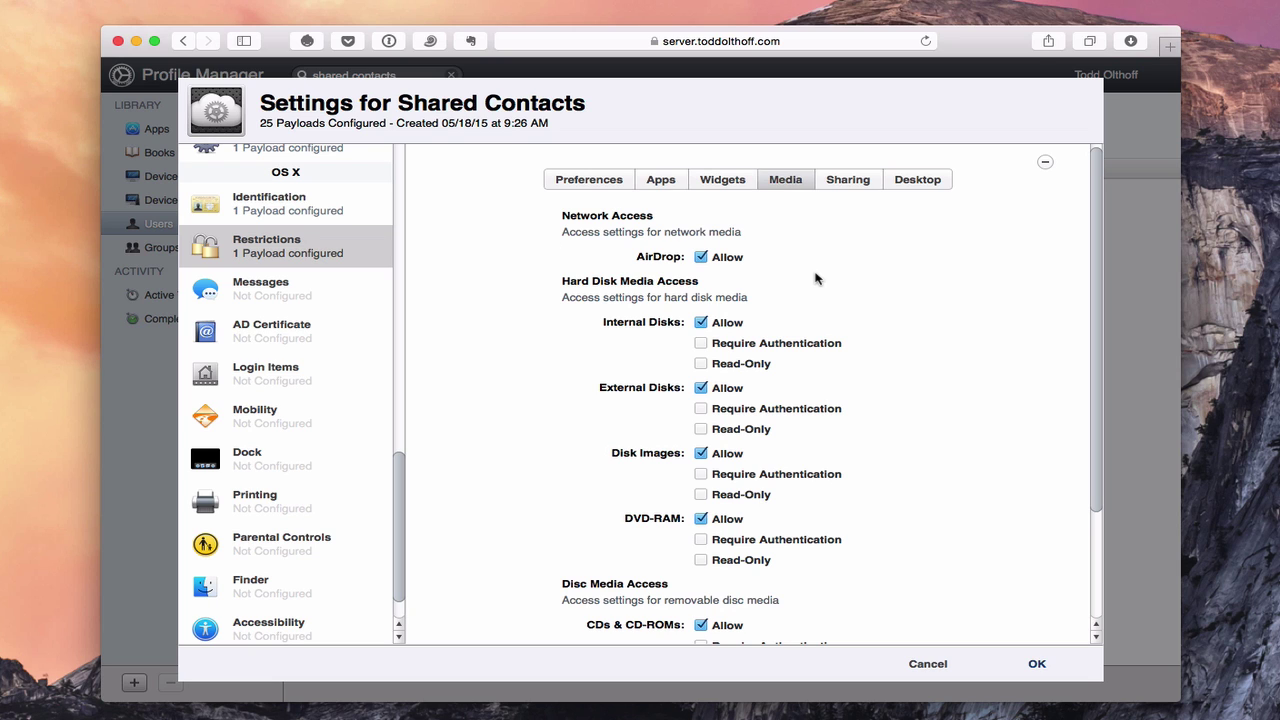
scroll(869, 414, "down", 5)
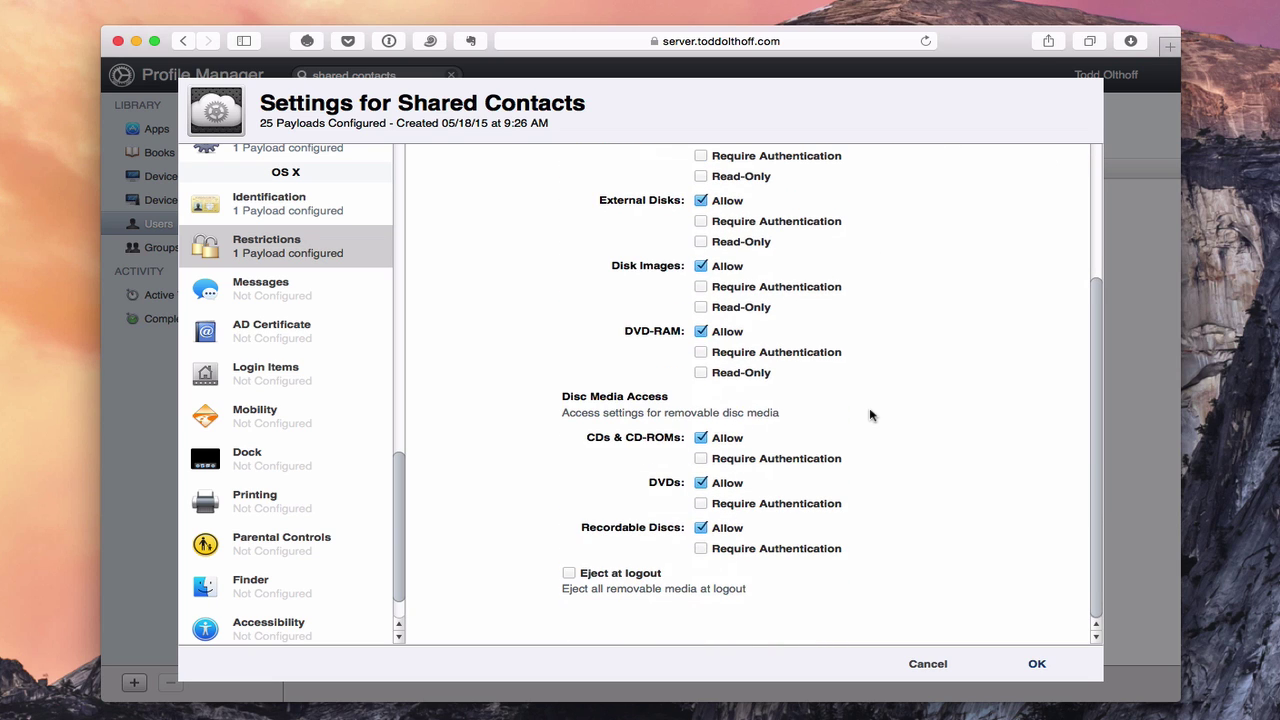
scroll(870, 414, "up", 5)
left_click(852, 182)
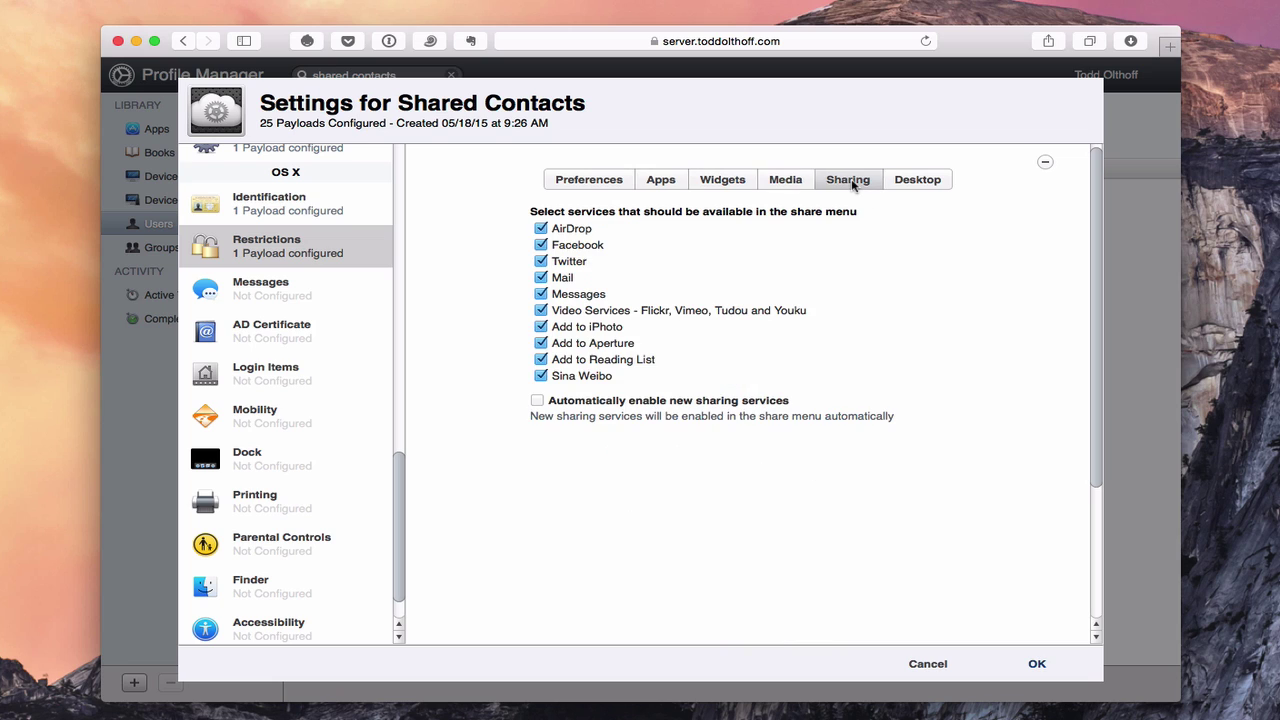
left_click(1048, 42)
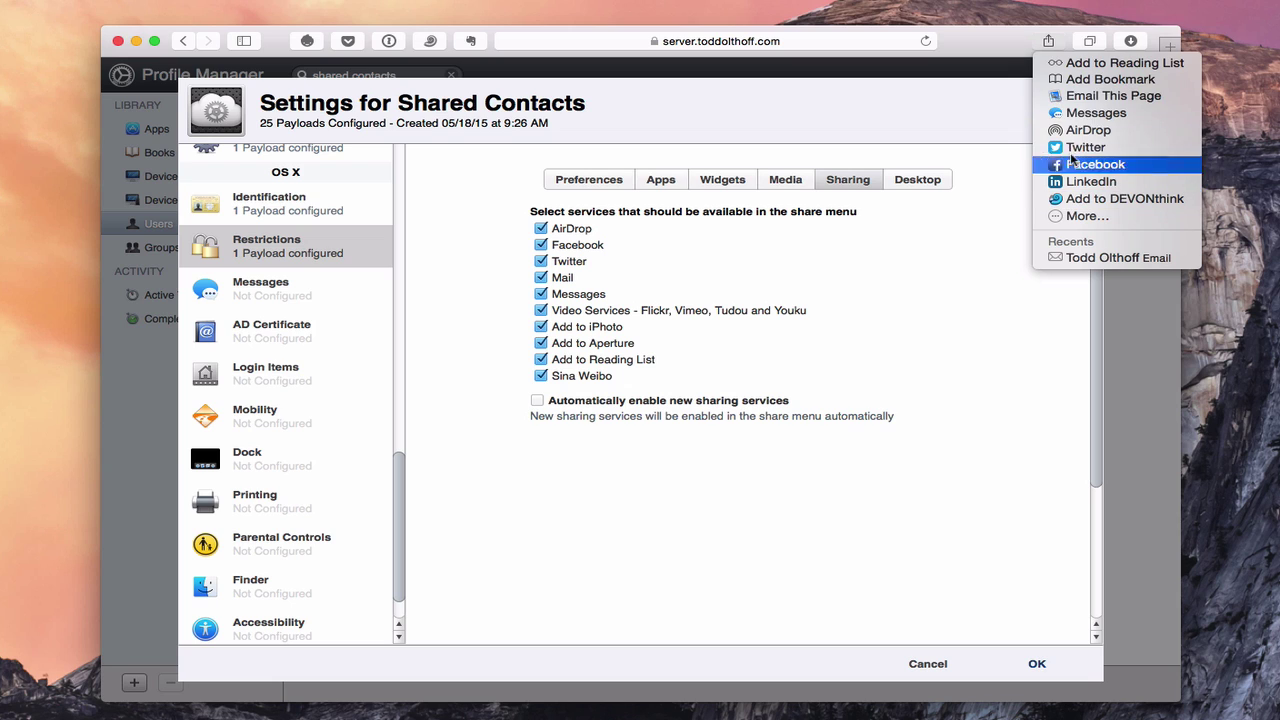
left_click(1048, 42)
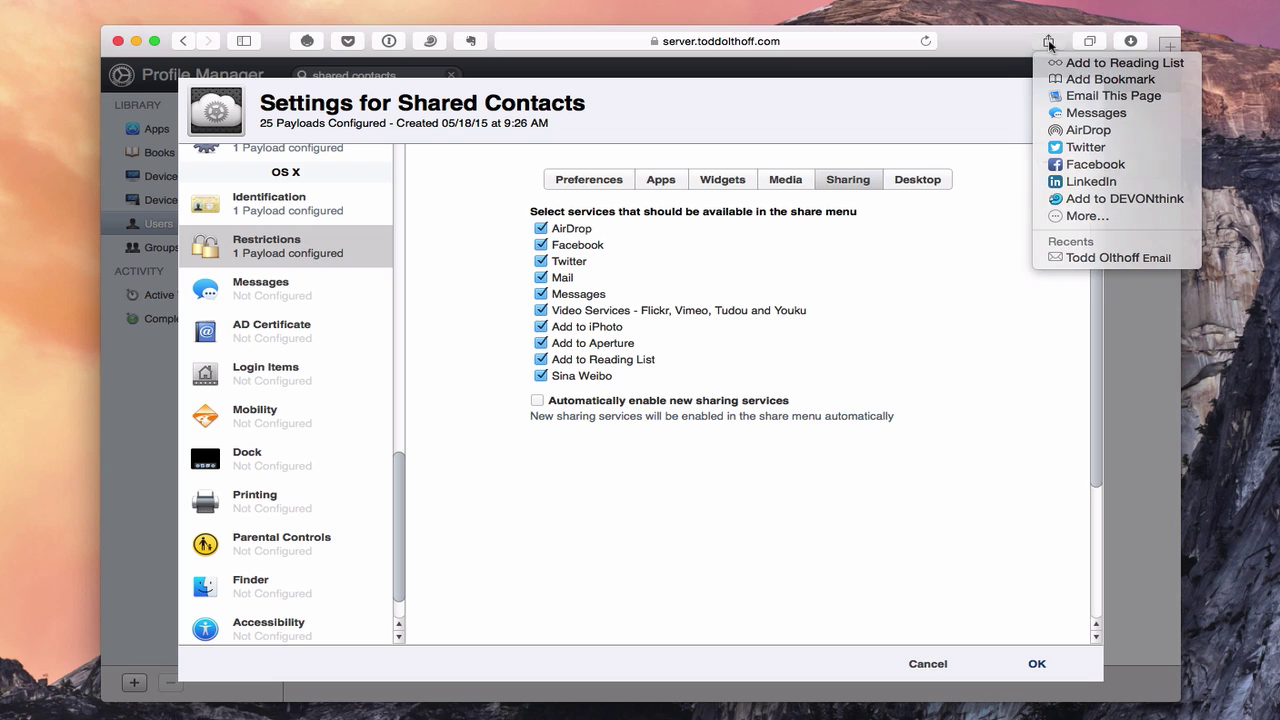
left_click(925, 185)
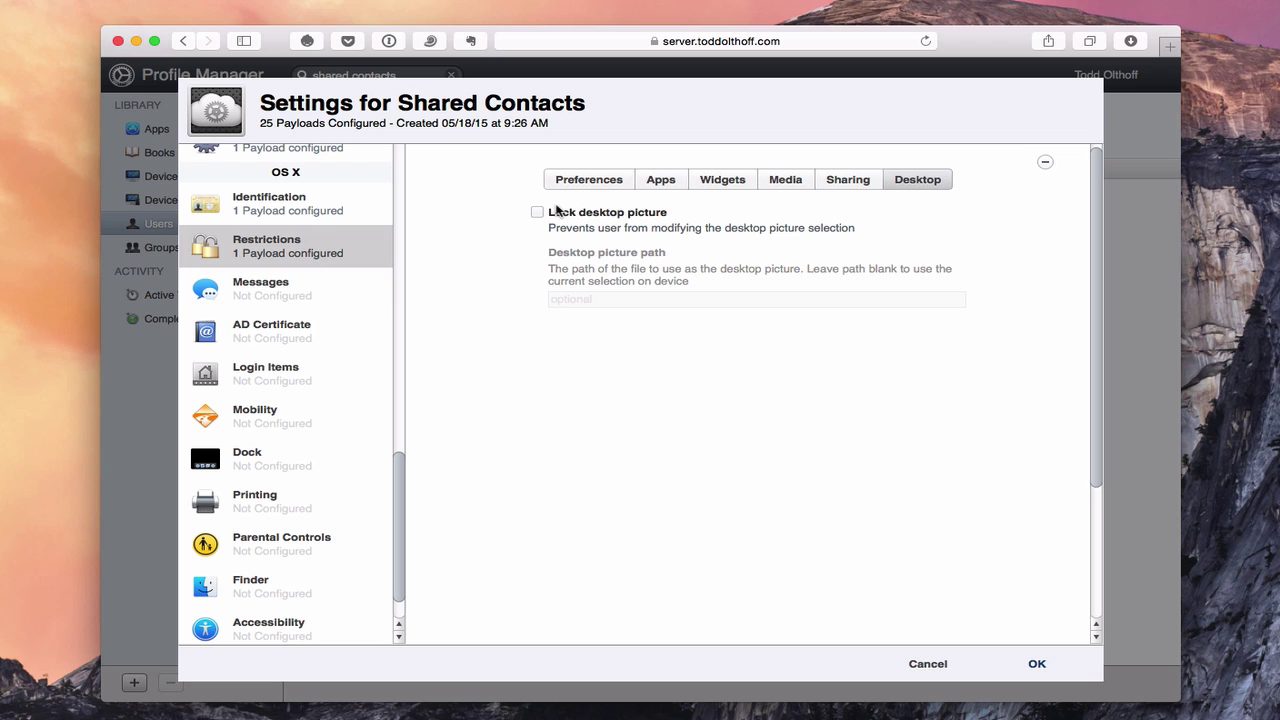
Add a Messages payload and an AD Certificate payload to the OS X settings, reviewing the AD Certificate options.
left_click(268, 299)
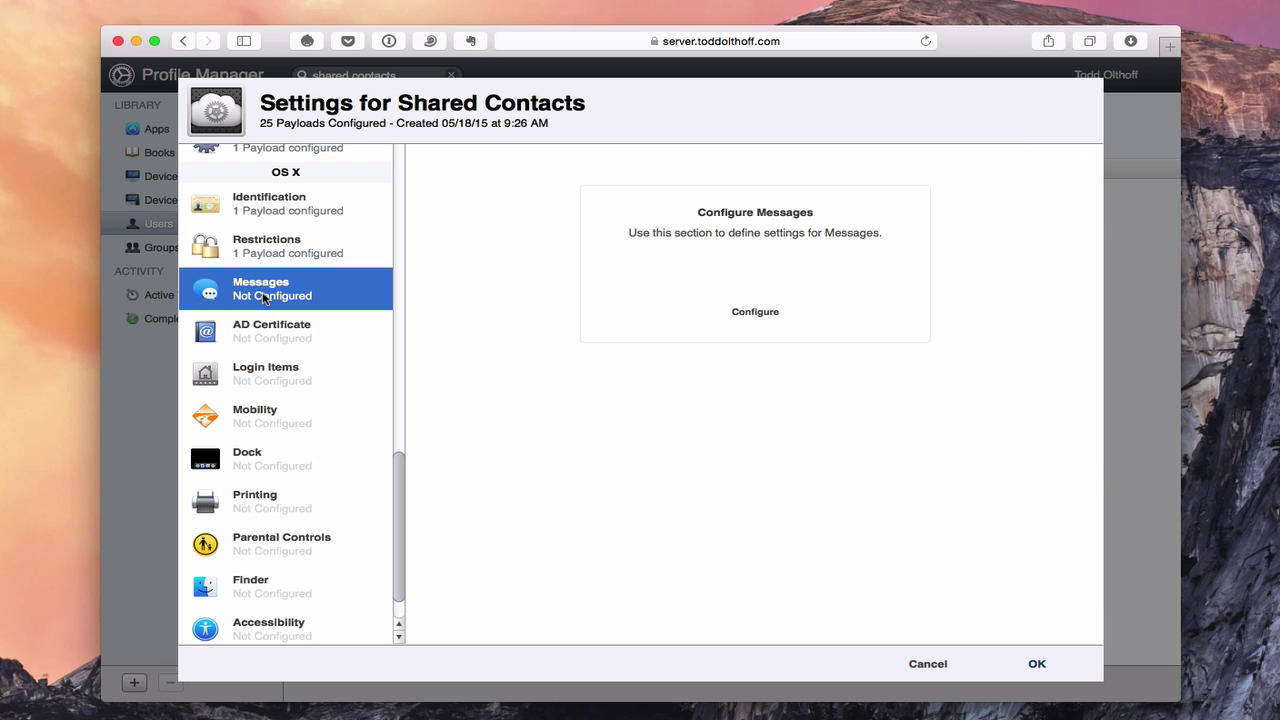
left_click(754, 312)
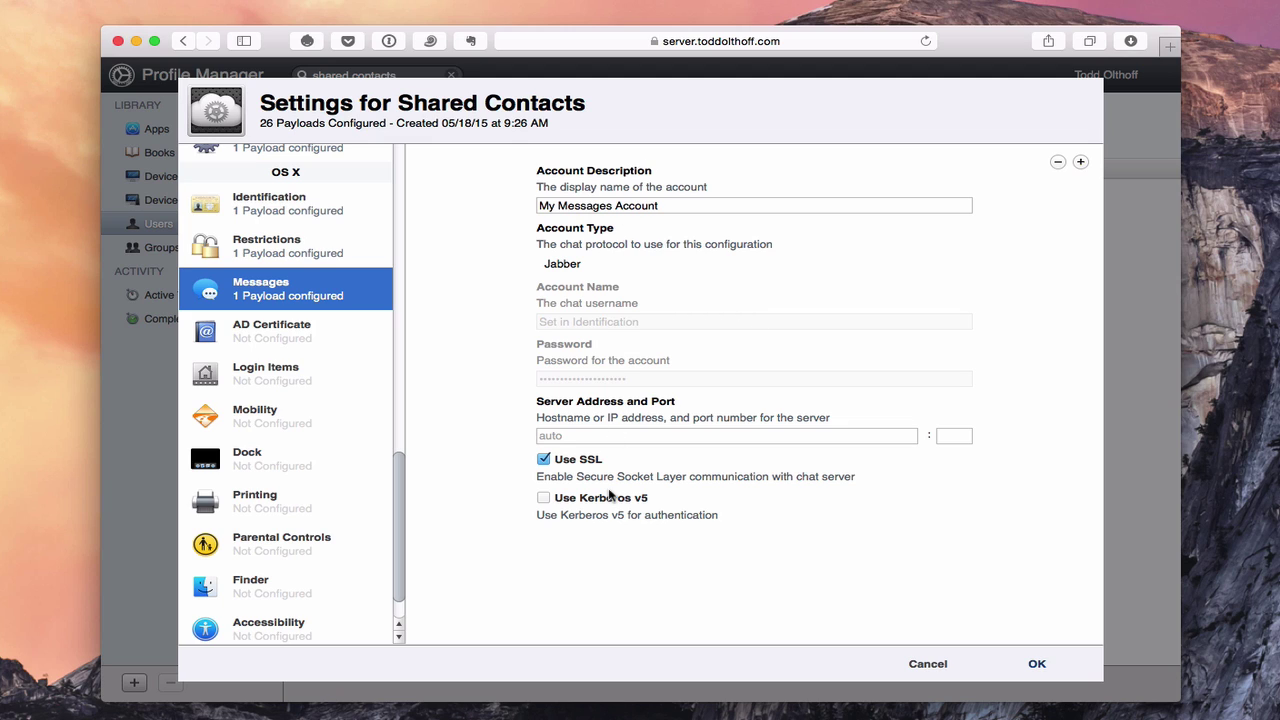
left_click(265, 330)
left_click(751, 311)
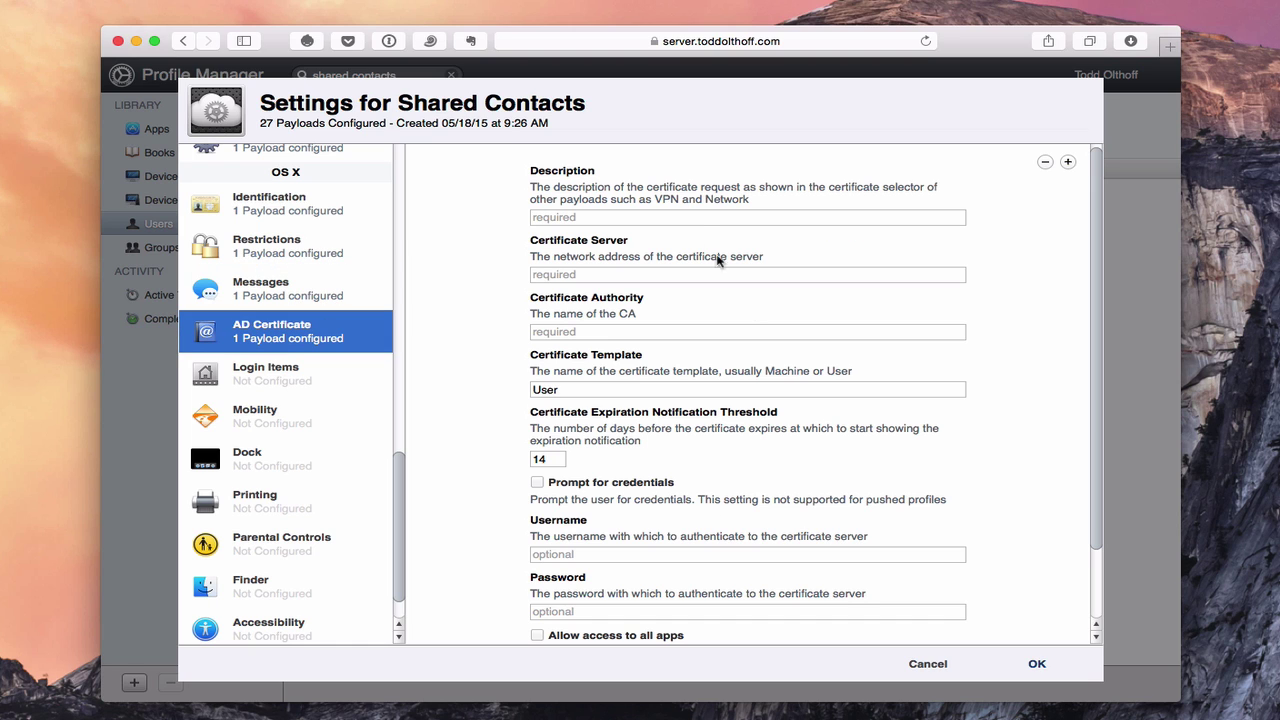
scroll(692, 415, "down", 3)
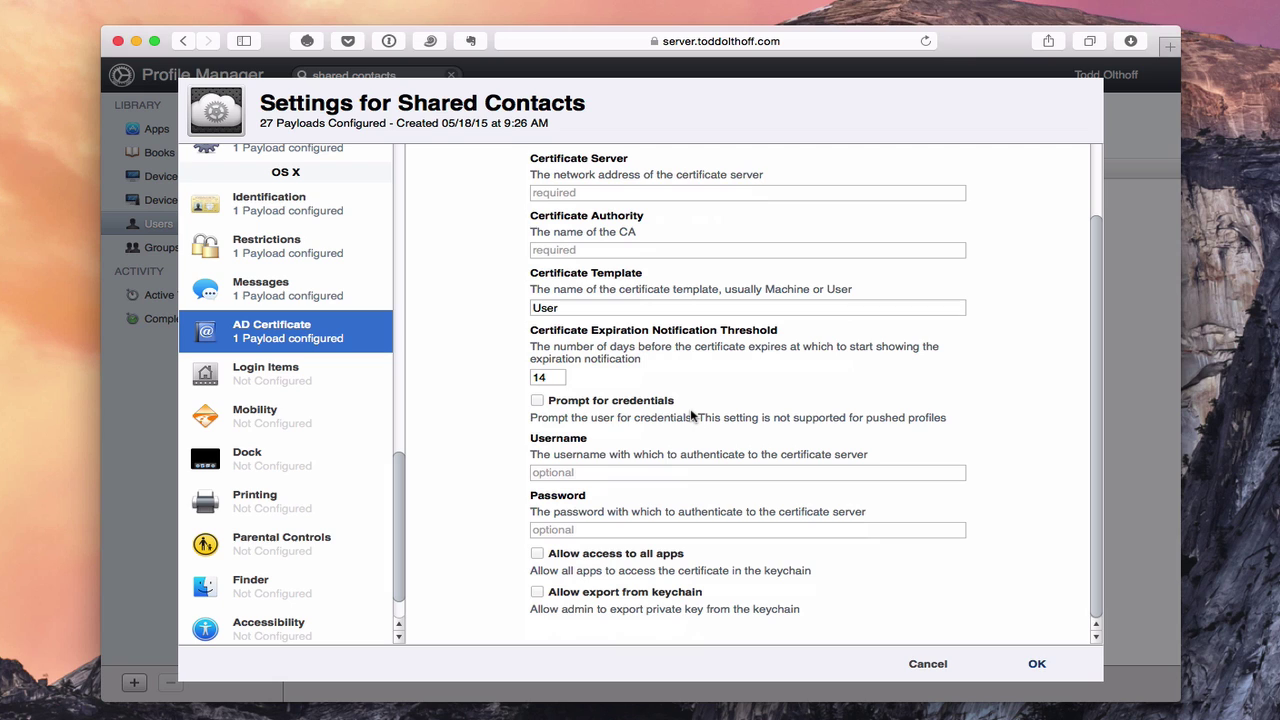
scroll(692, 415, "up", 3)
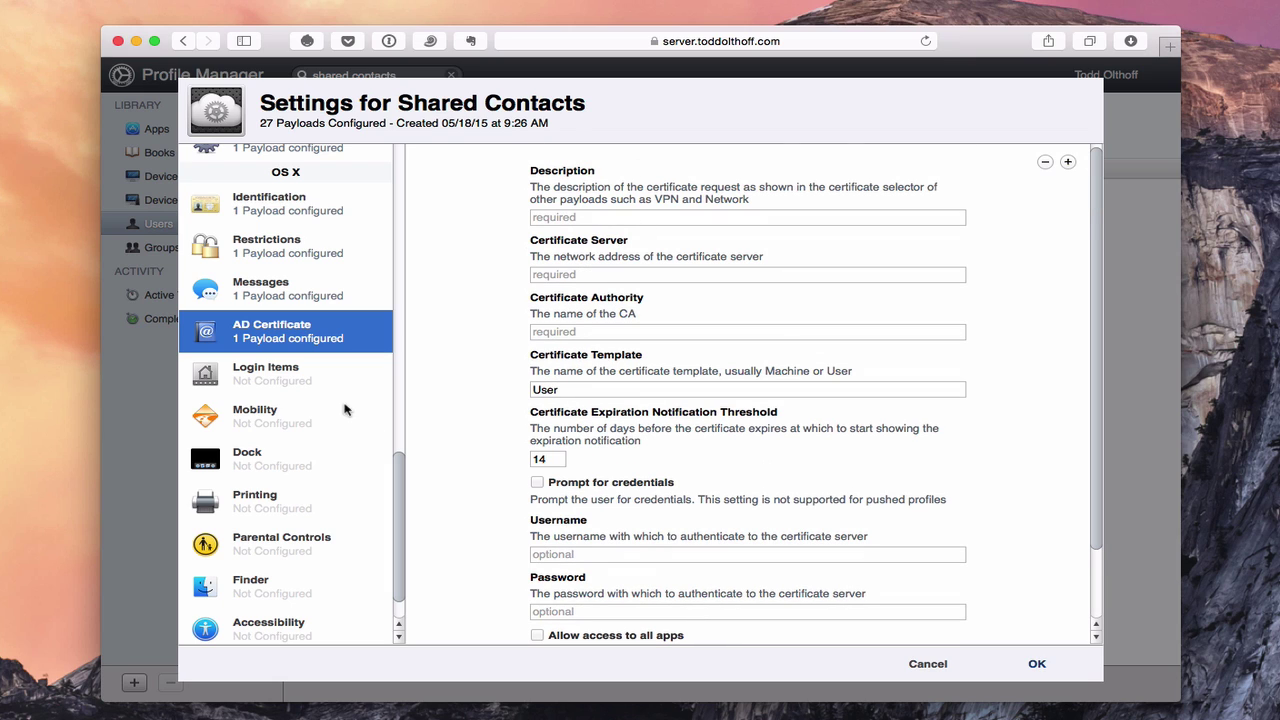
Add a Login Items payload and a Mobility payload to the OS X settings, reviewing the Login Items options.
left_click(270, 376)
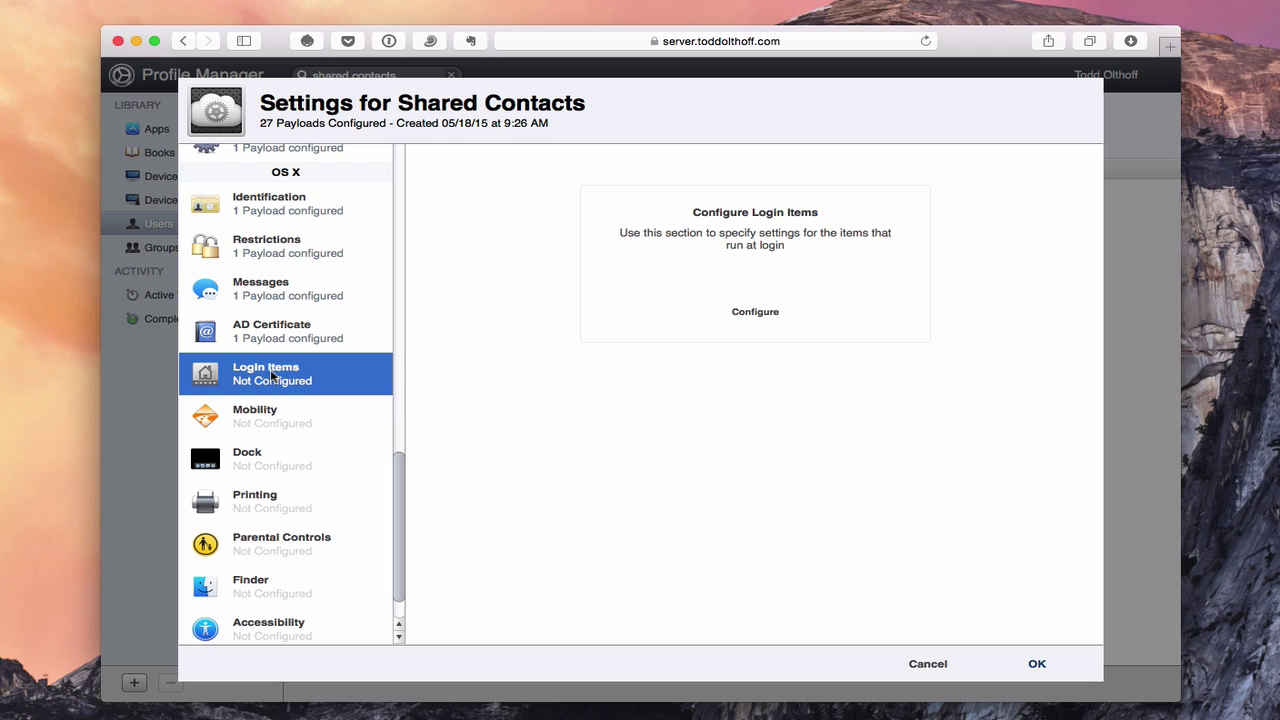
left_click(741, 318)
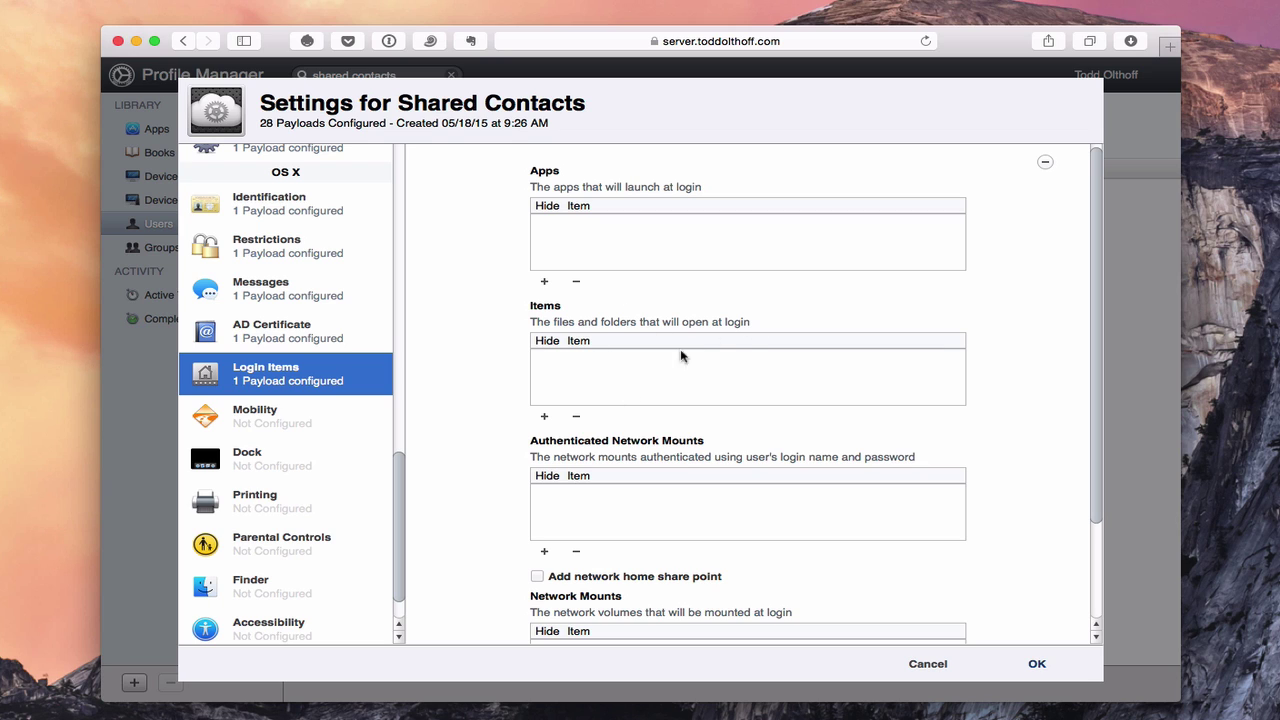
scroll(664, 378, "down", 3)
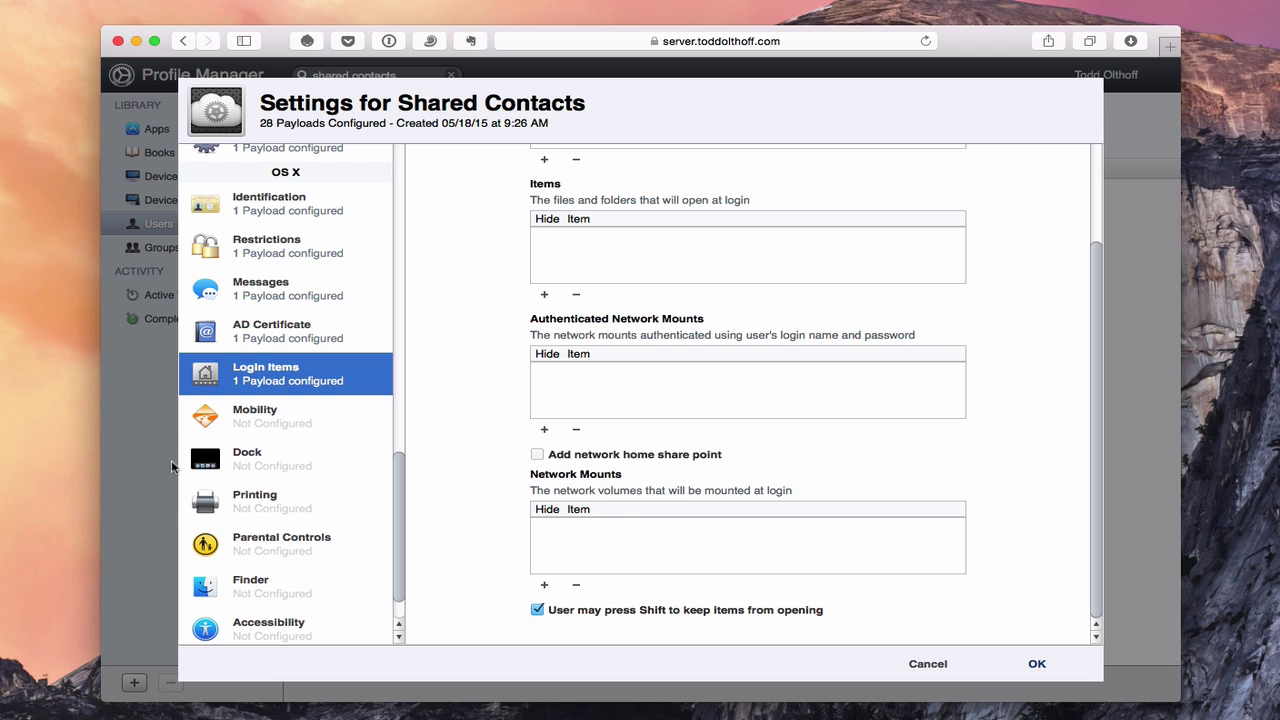
left_click(252, 410)
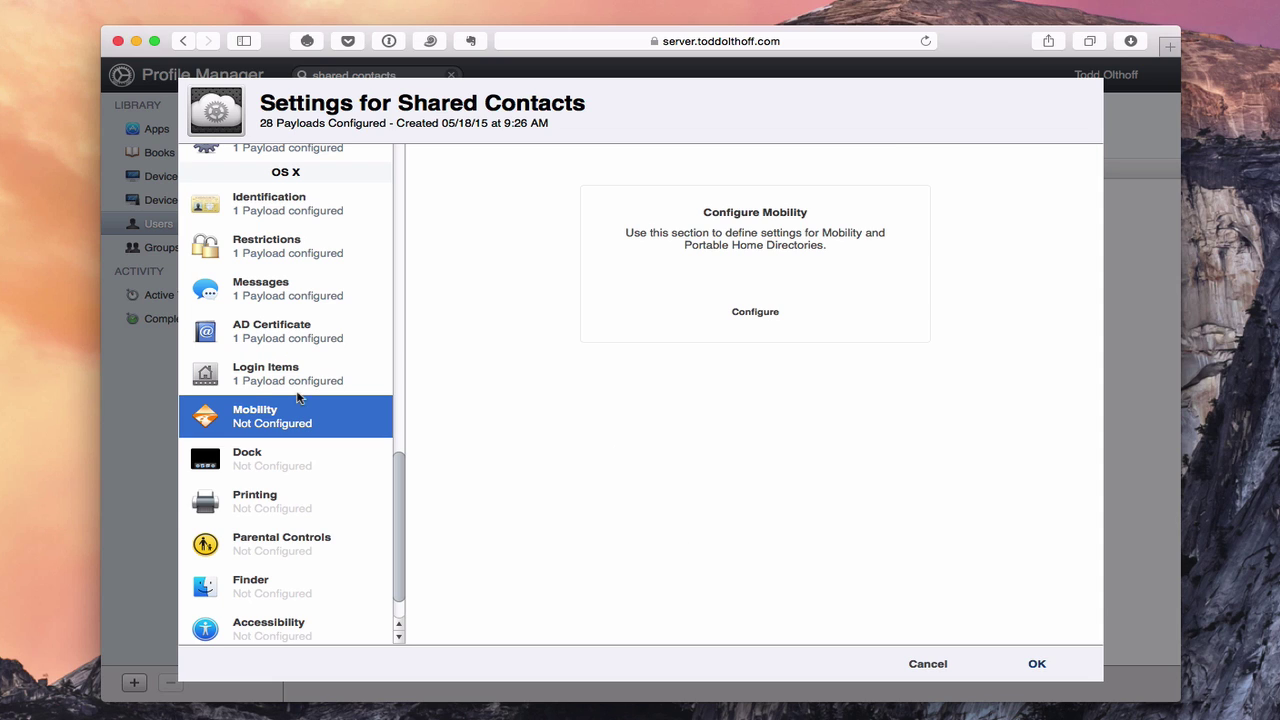
left_click(754, 312)
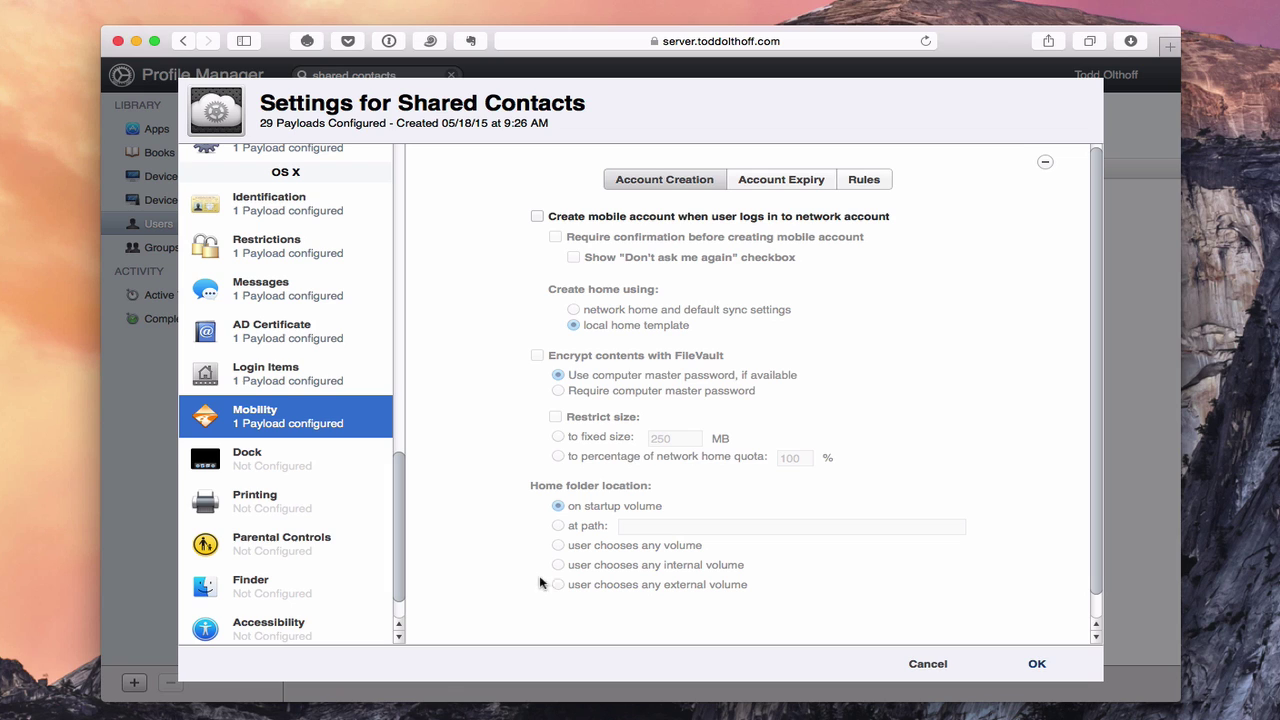
Add a Dock payload to the OS X settings and review its display, app, item and folder options.
left_click(246, 462)
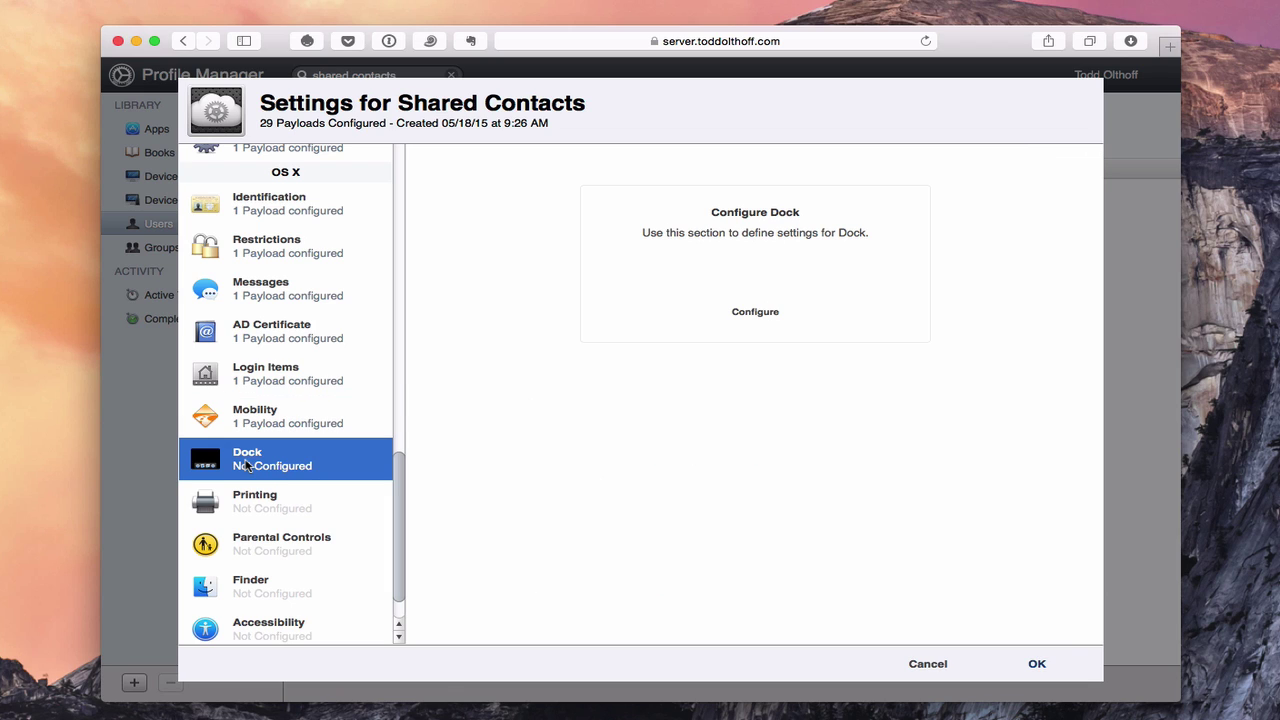
left_click(750, 316)
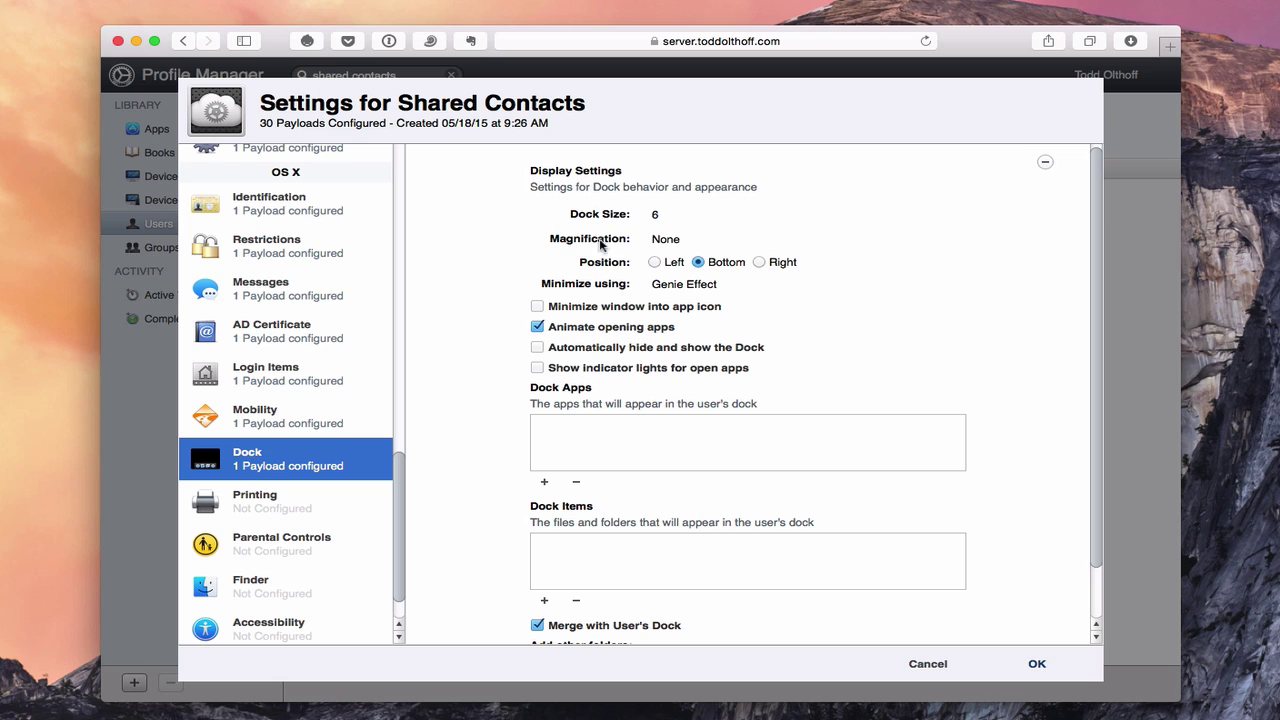
scroll(658, 561, "down", 1)
scroll(658, 561, "down", 2)
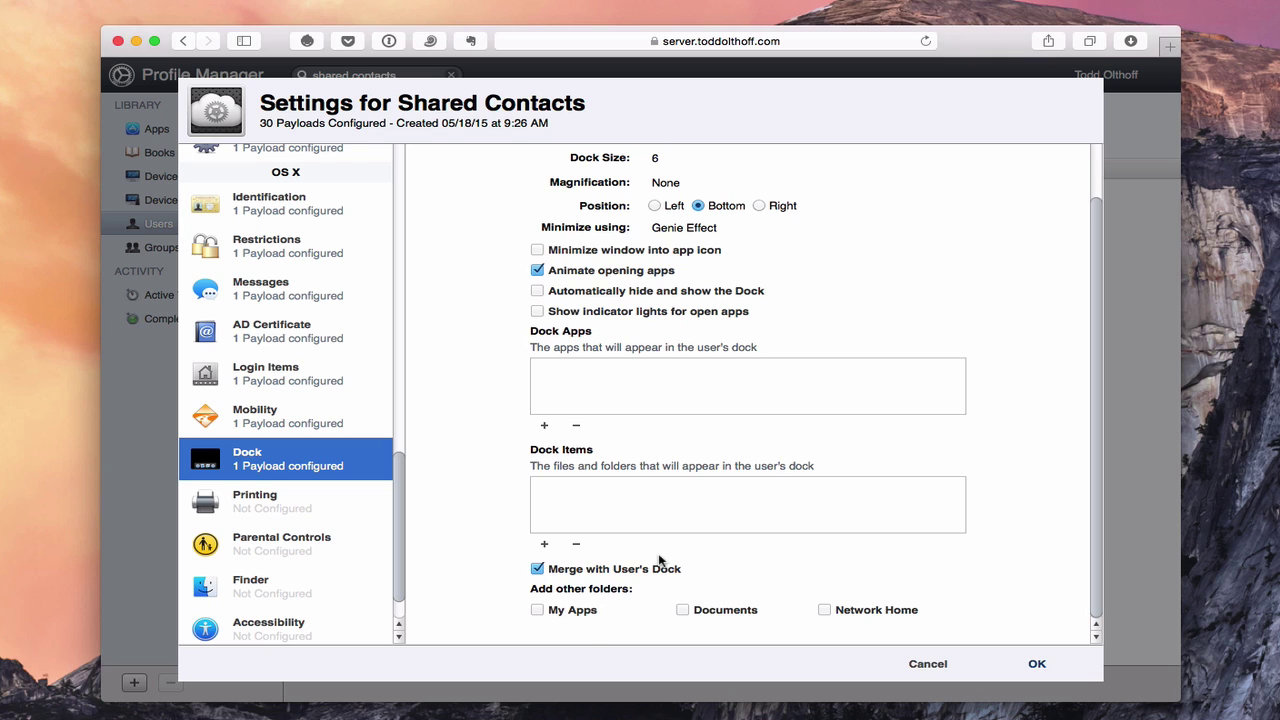
scroll(658, 561, "up", 2)
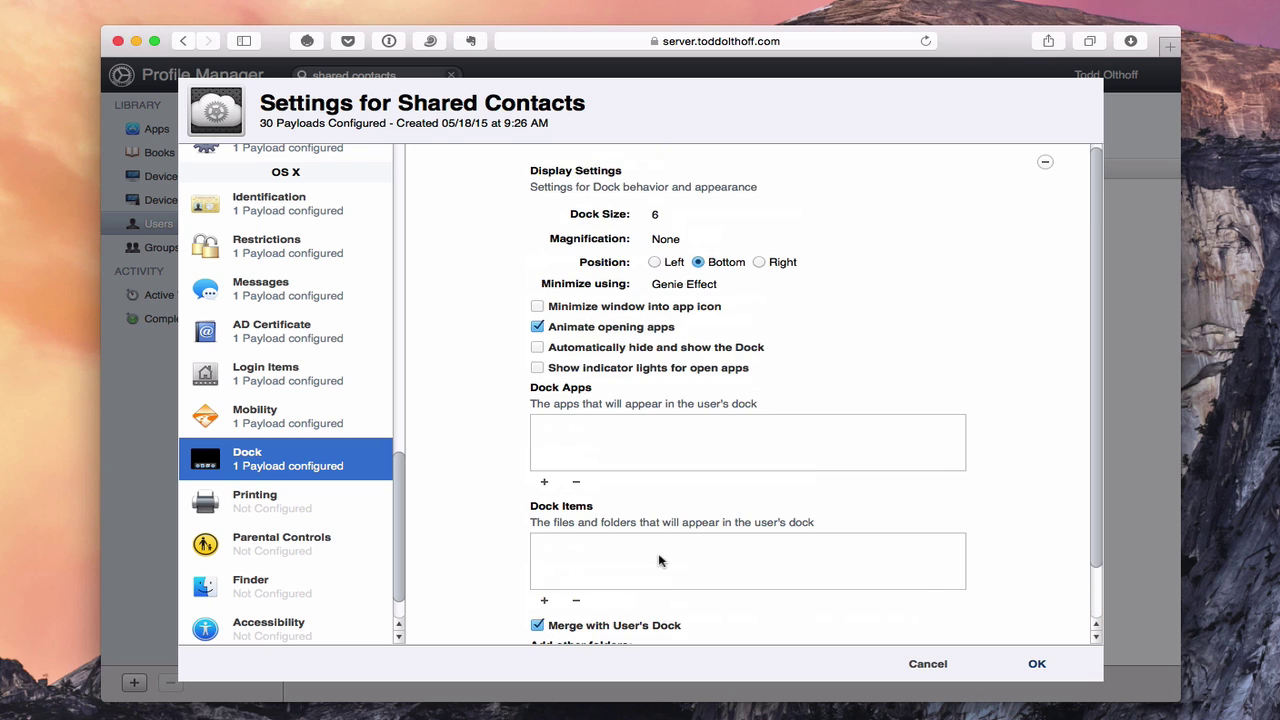
Add a Printing payload and a Parental Controls payload to the OS X settings, reviewing the printer, content filtering and time limit options.
left_click(279, 505)
left_click(757, 315)
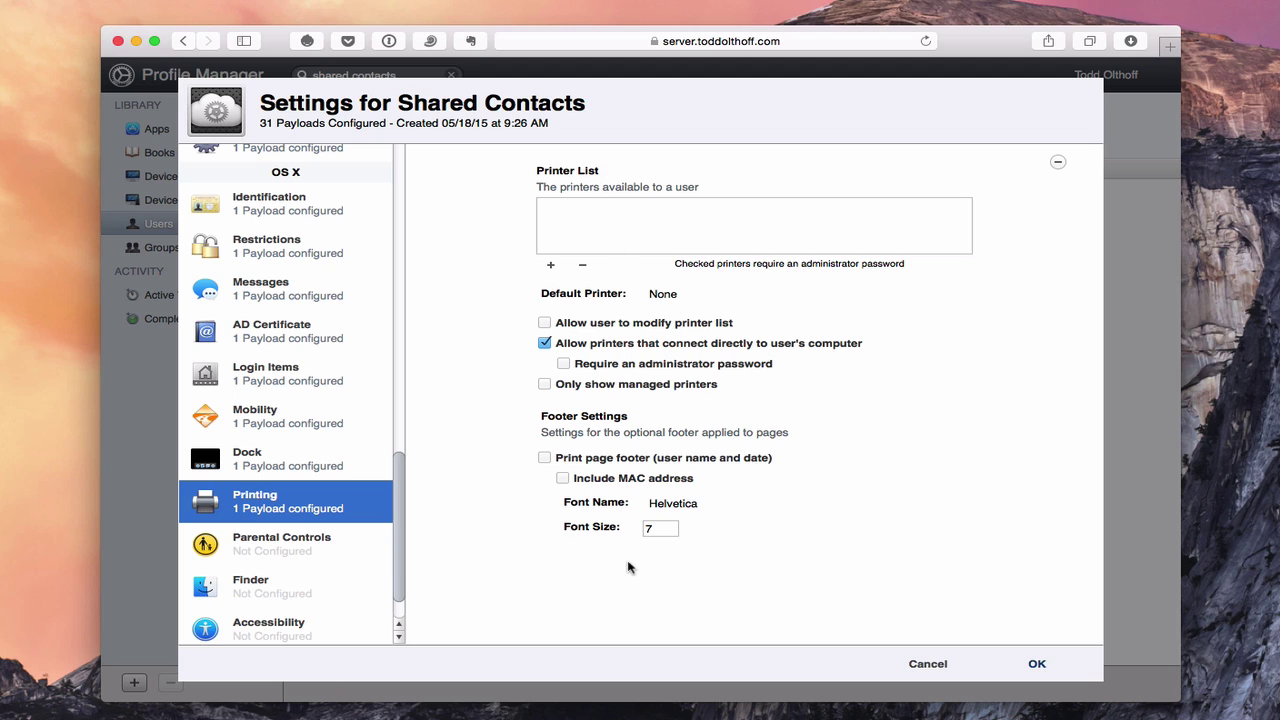
left_click(284, 546)
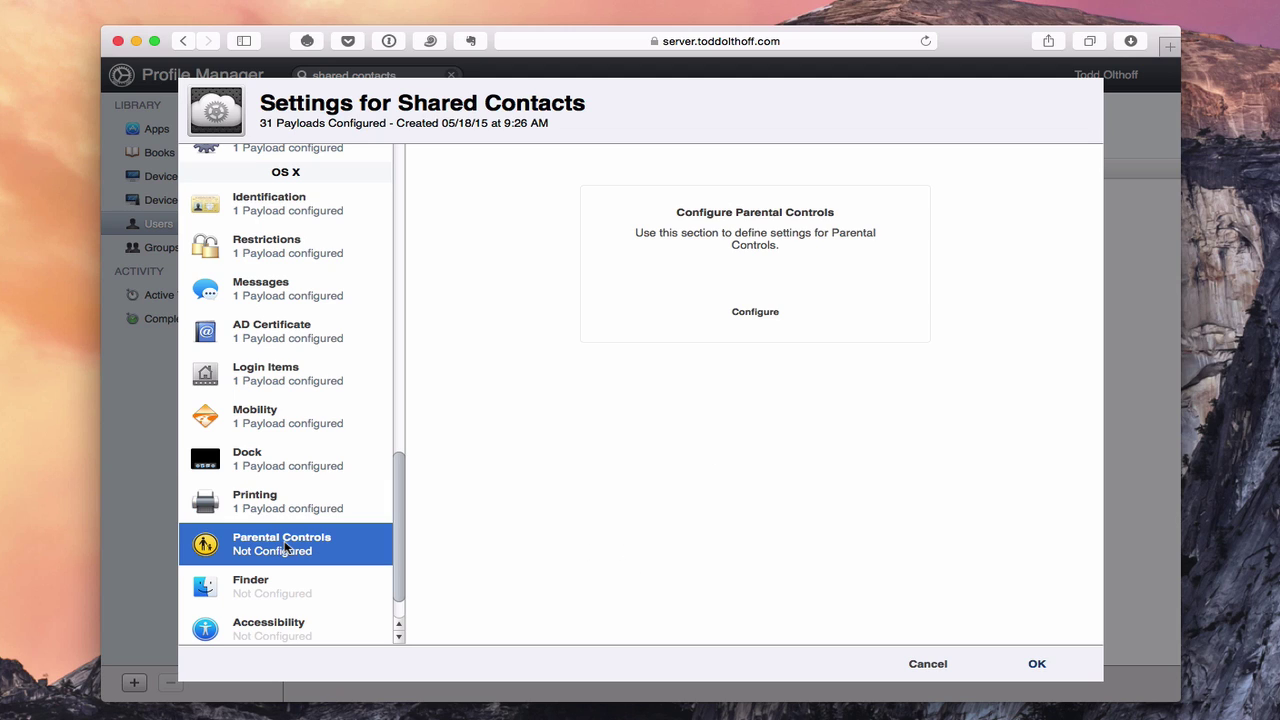
left_click(743, 314)
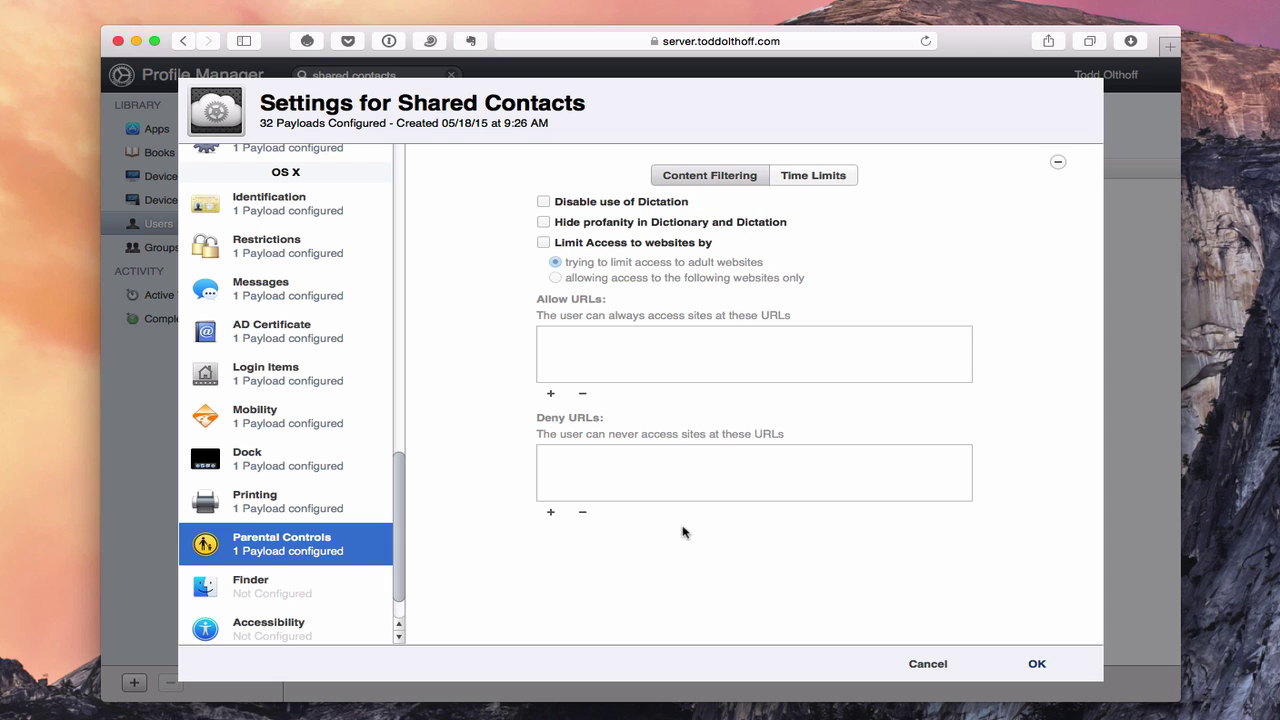
left_click(810, 177)
left_click(702, 178)
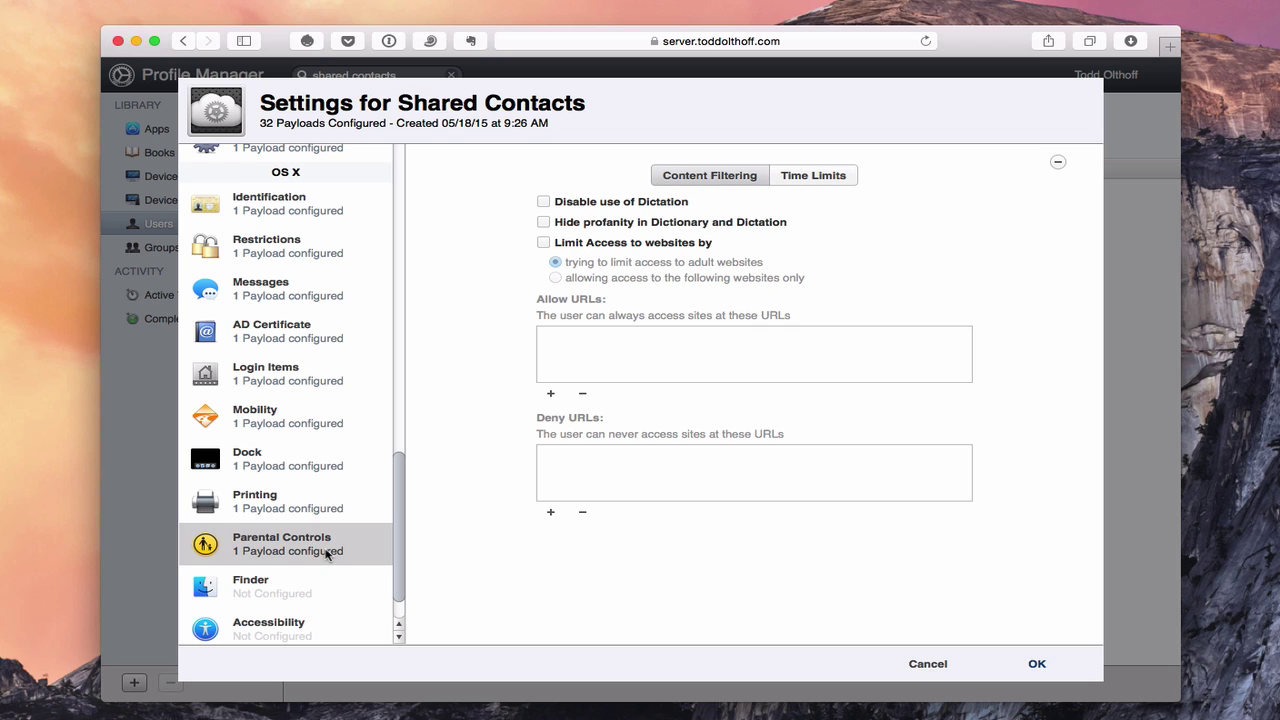
Add a Finder payload and an Accessibility payload to the OS X settings, reviewing the Finder preferences and commands and the Vision options.
left_click(285, 592)
left_click(741, 316)
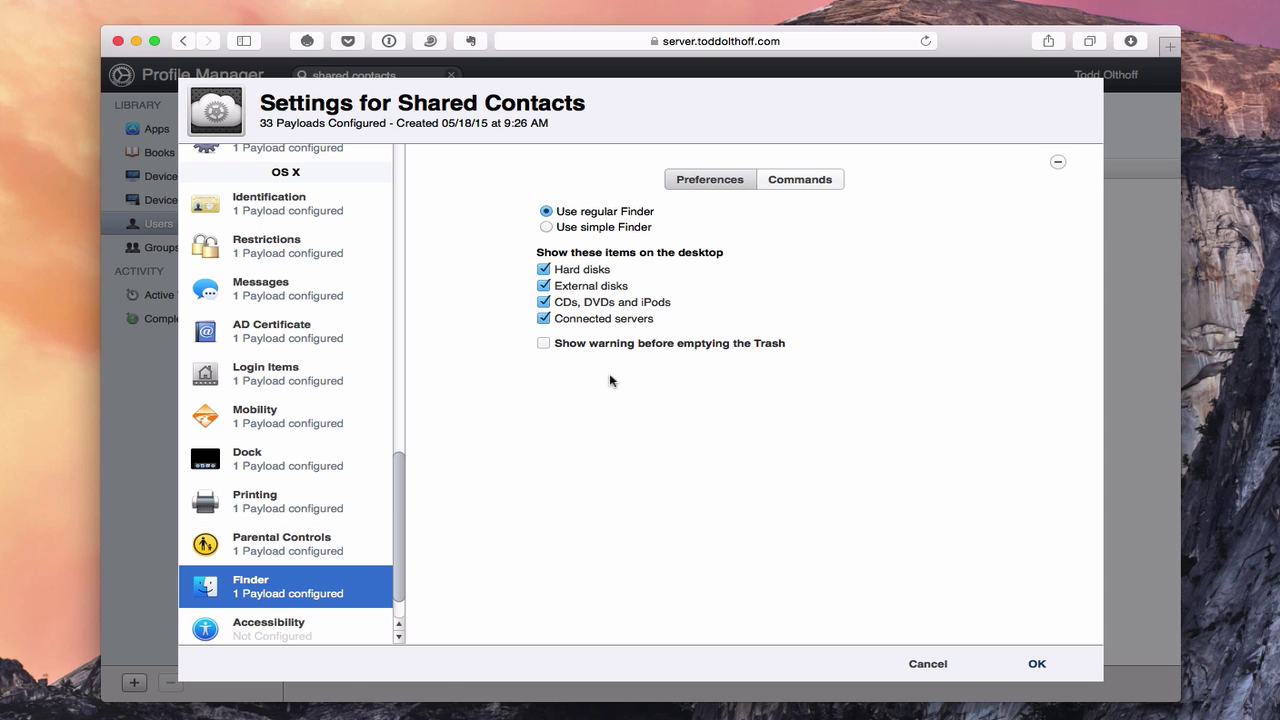
left_click(797, 180)
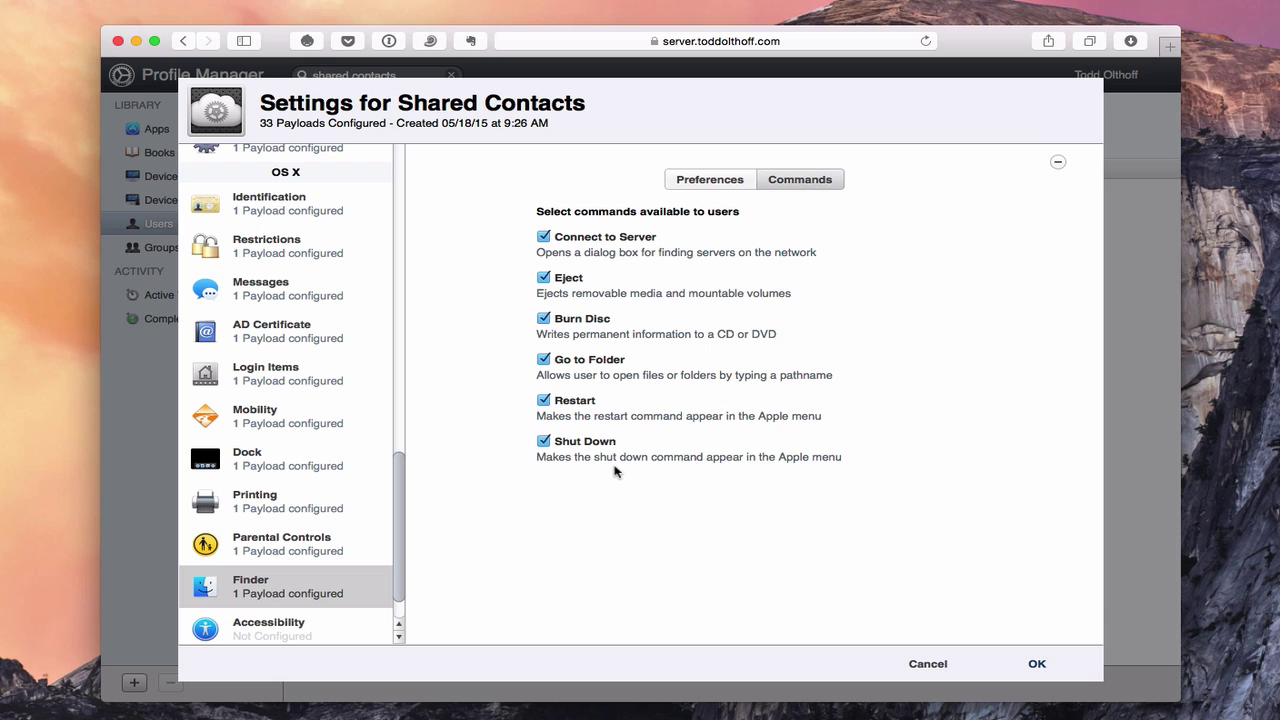
left_click(294, 636)
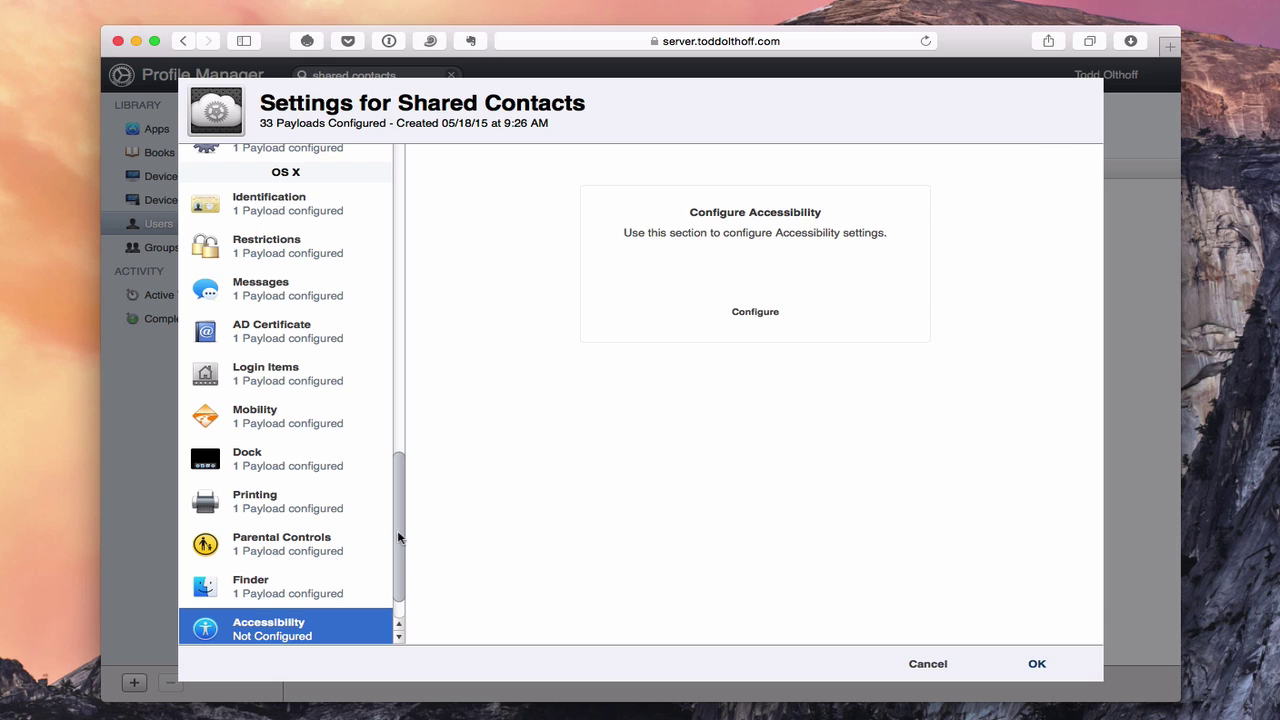
left_click(742, 312)
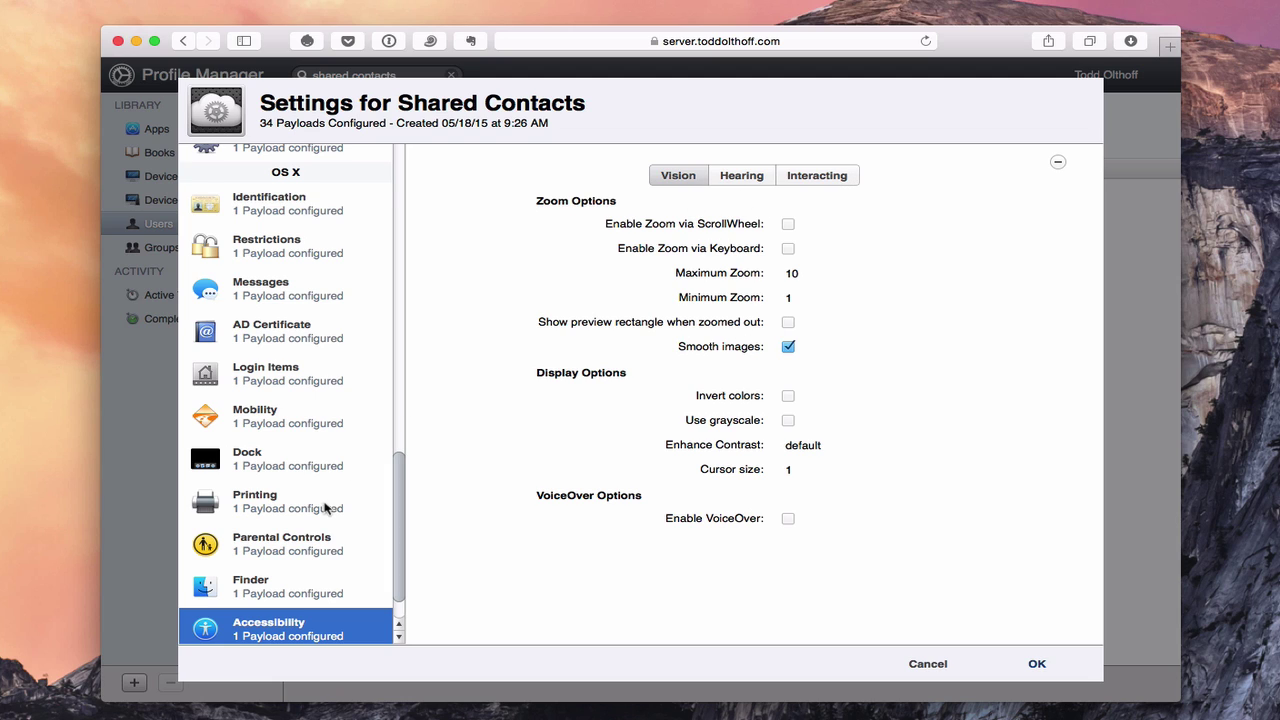
Add a Custom Settings payload to the OS X settings, review its options, and discard all payload changes for Shared Contacts.
scroll(325, 509, "down", 2)
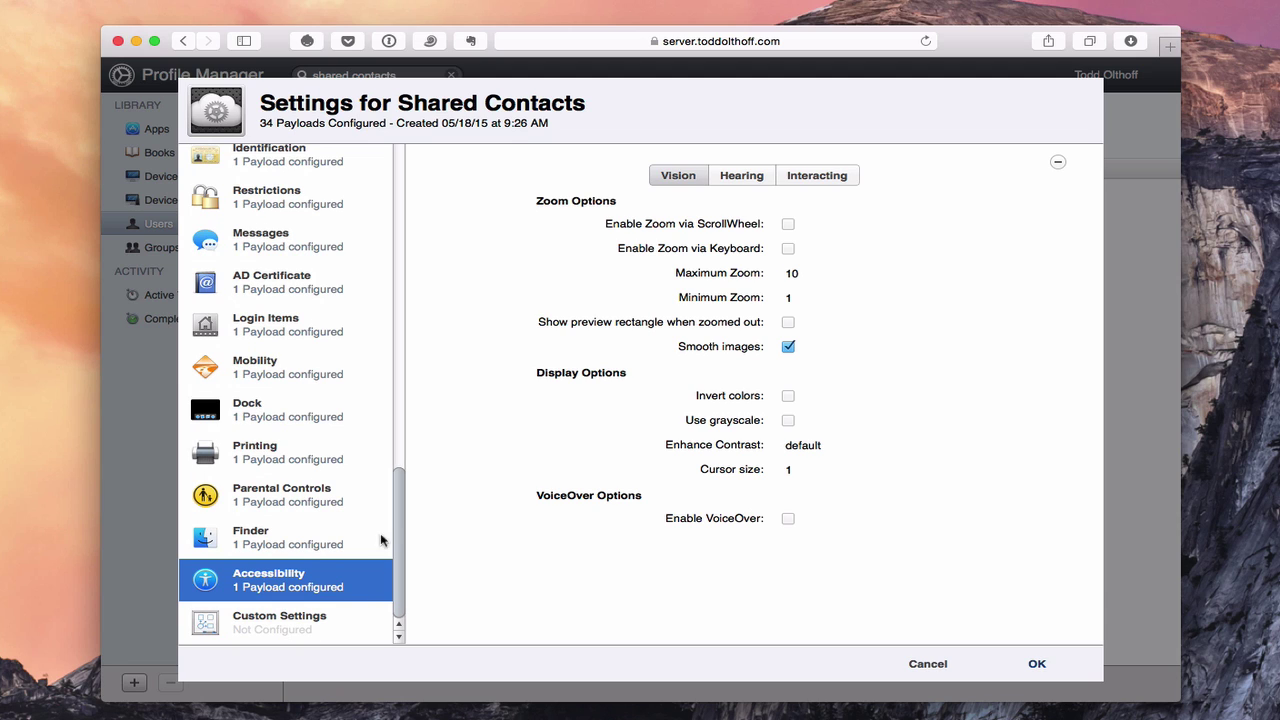
left_click(279, 630)
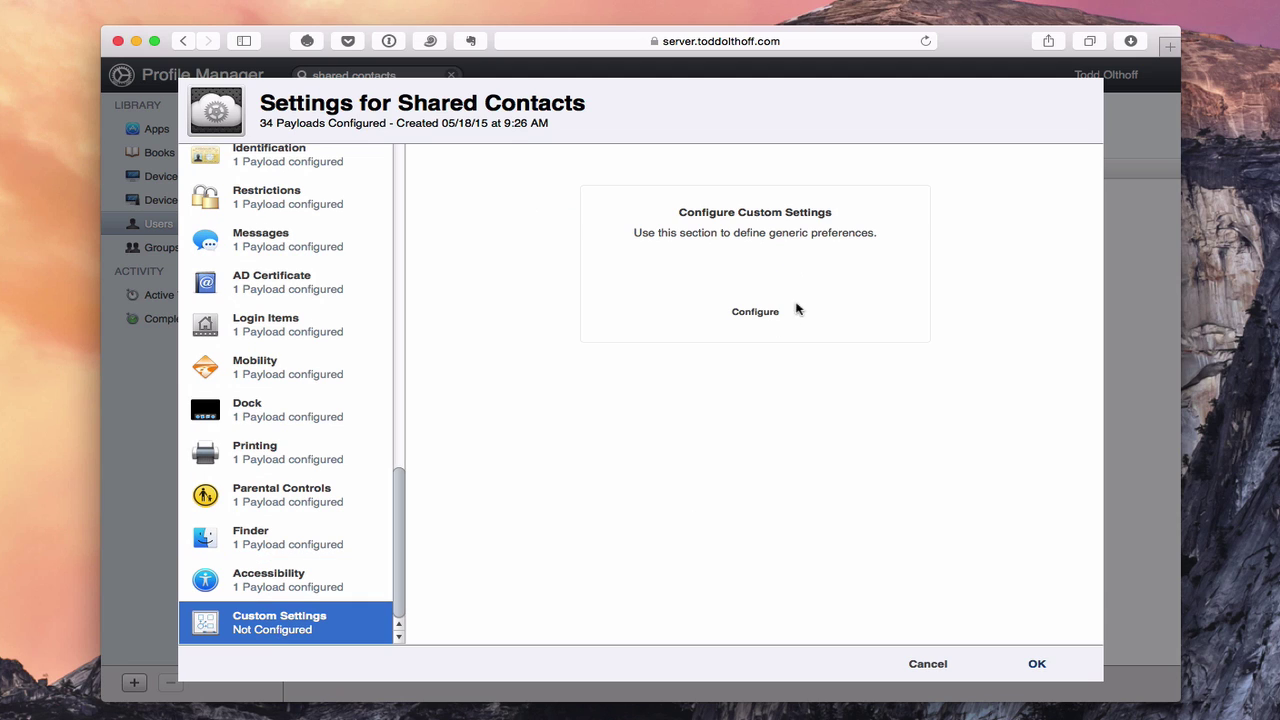
left_click(748, 312)
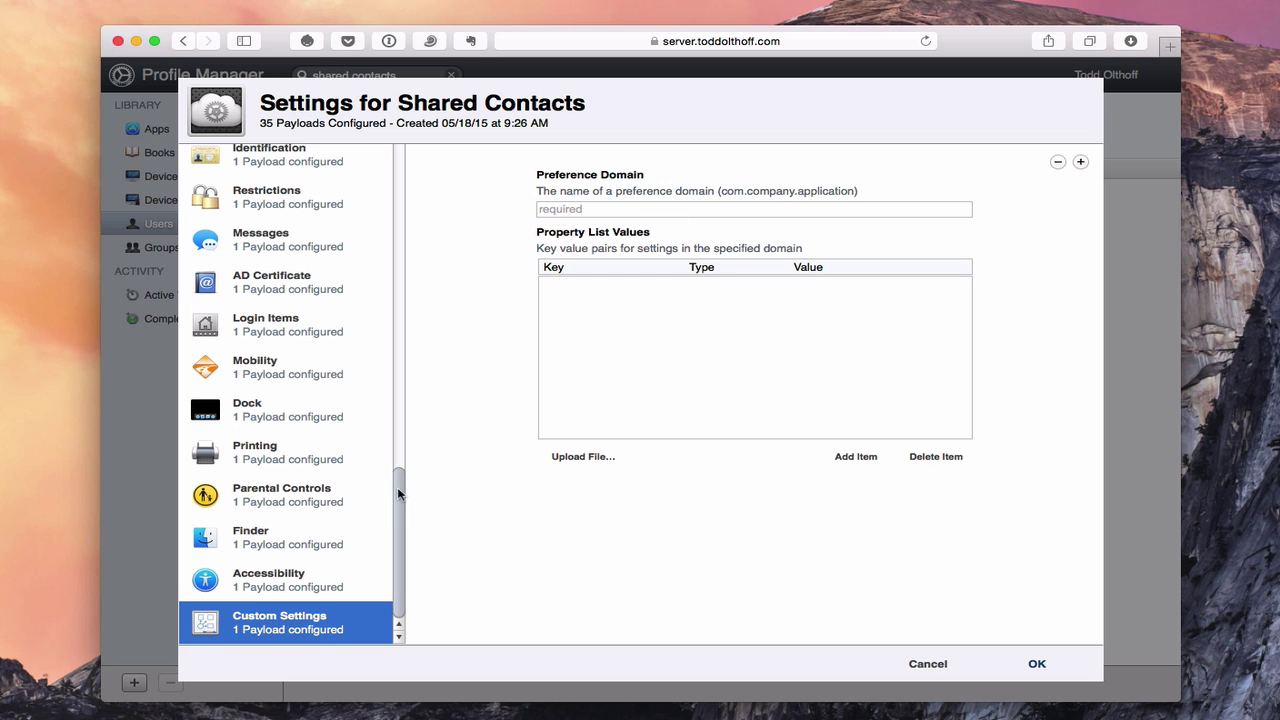
left_click_drag(395, 491, 406, 152)
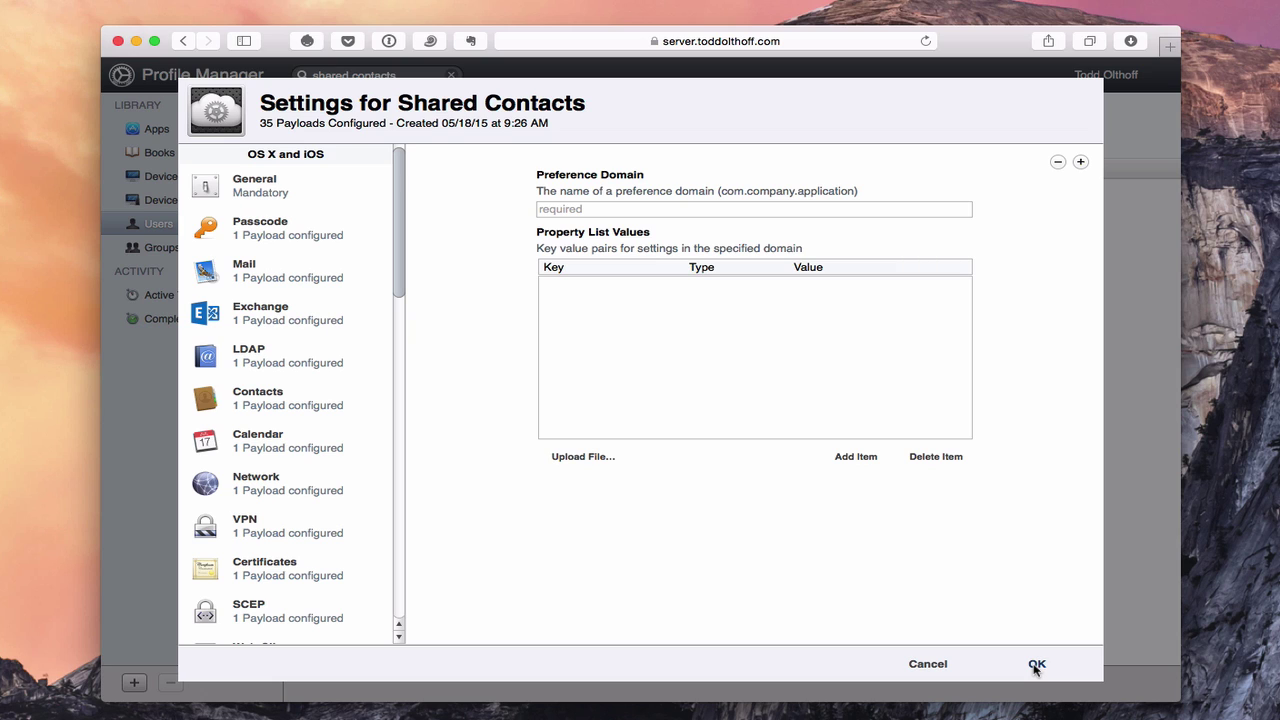
left_click(926, 665)
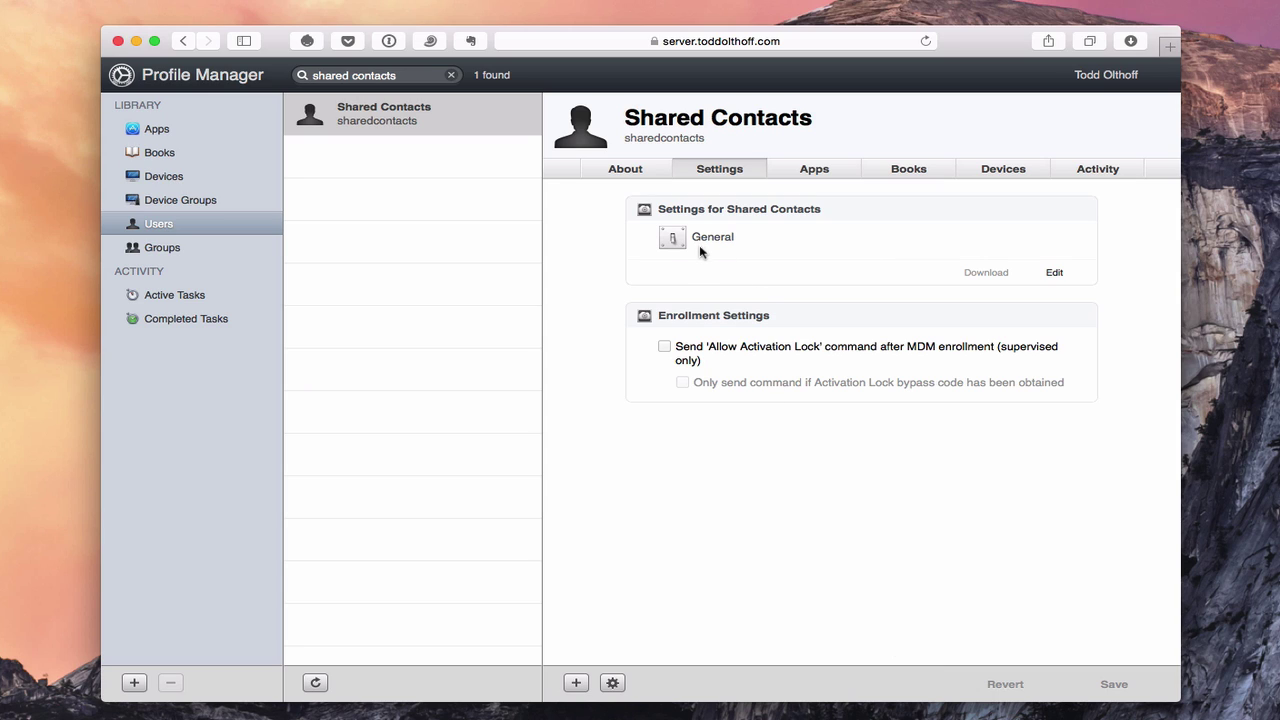
Open the payload settings of the Everyone group for editing and examine its Contacts payload.
left_click(162, 248)
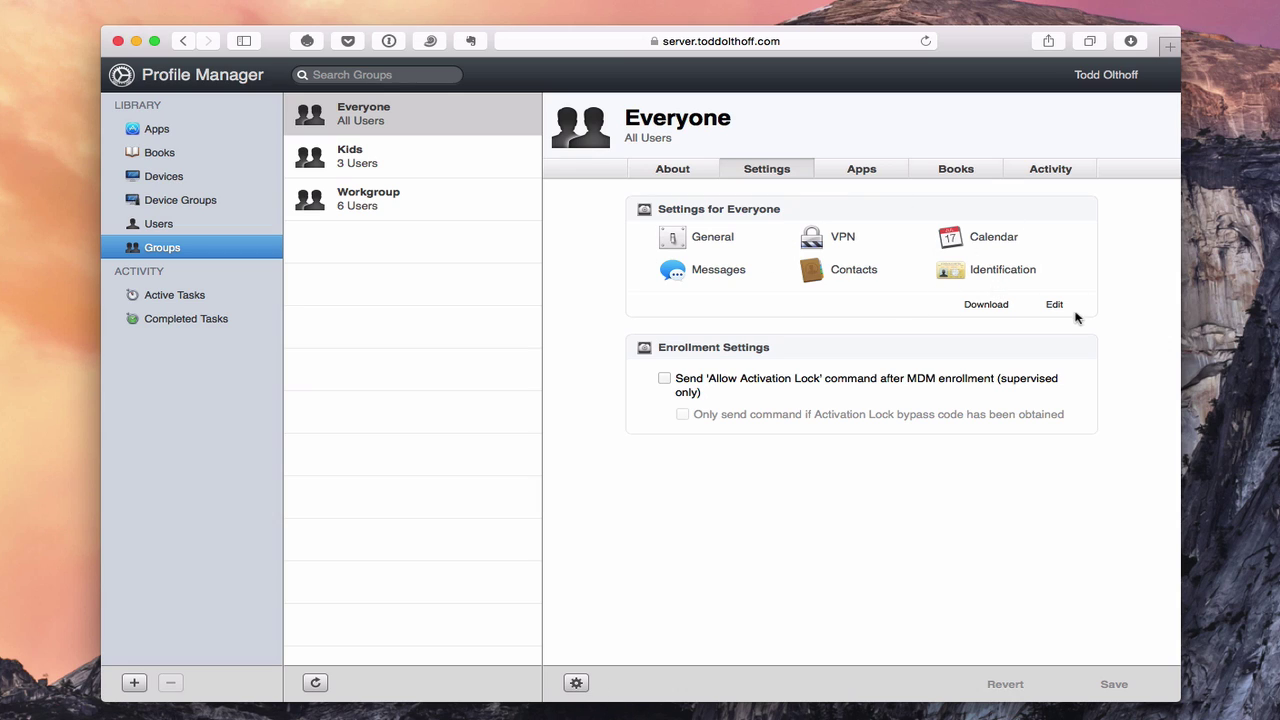
left_click(1055, 305)
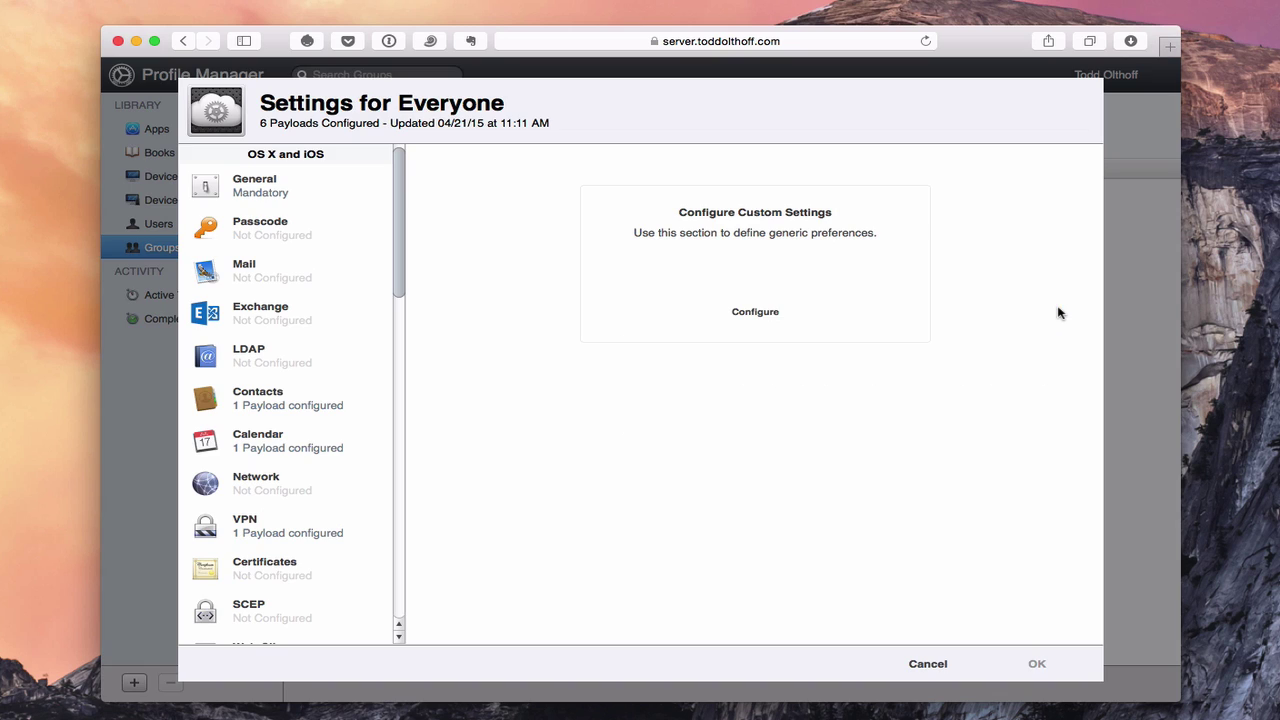
scroll(306, 328, "down", 1)
scroll(306, 328, "down", 2)
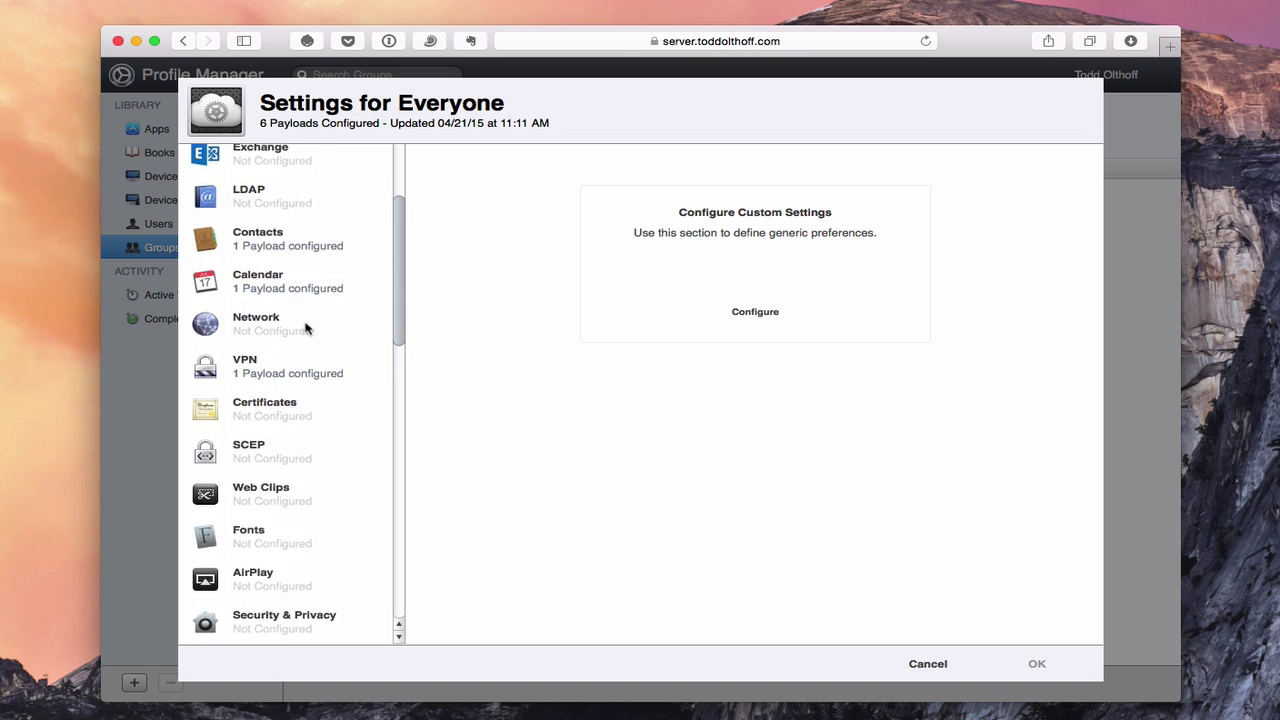
scroll(306, 328, "up", 4)
scroll(306, 328, "down", 2)
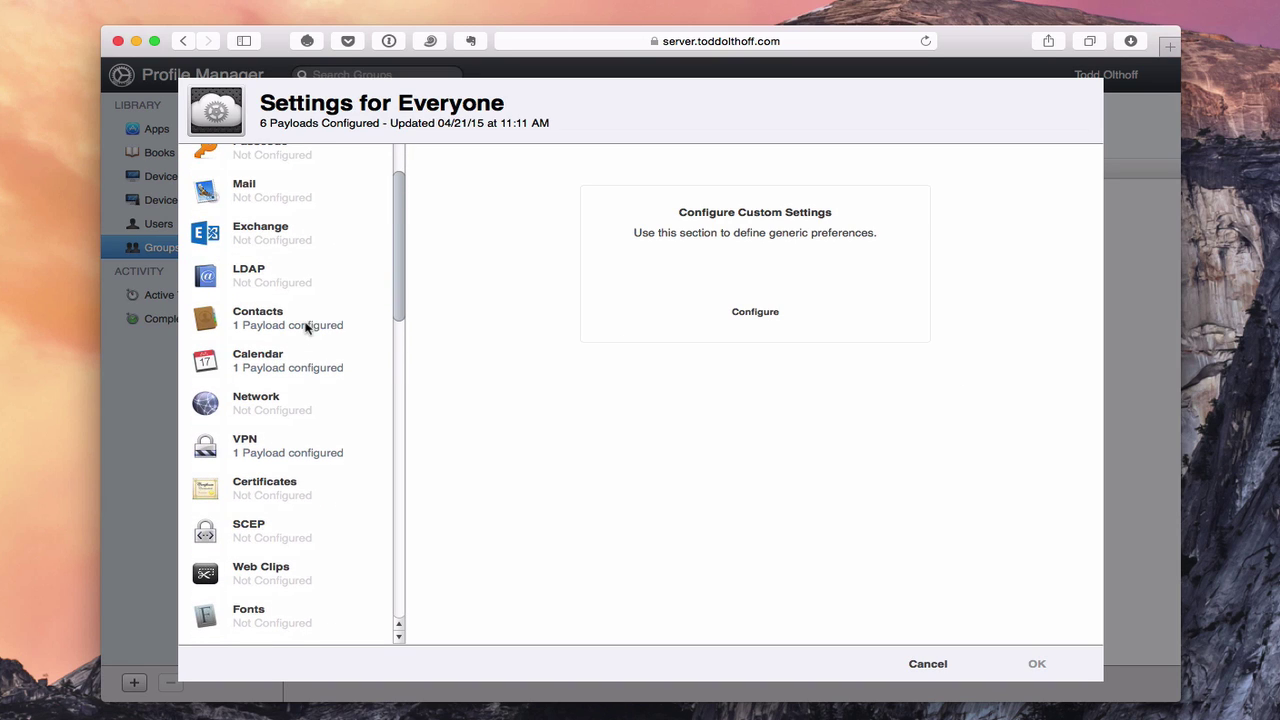
left_click(248, 325)
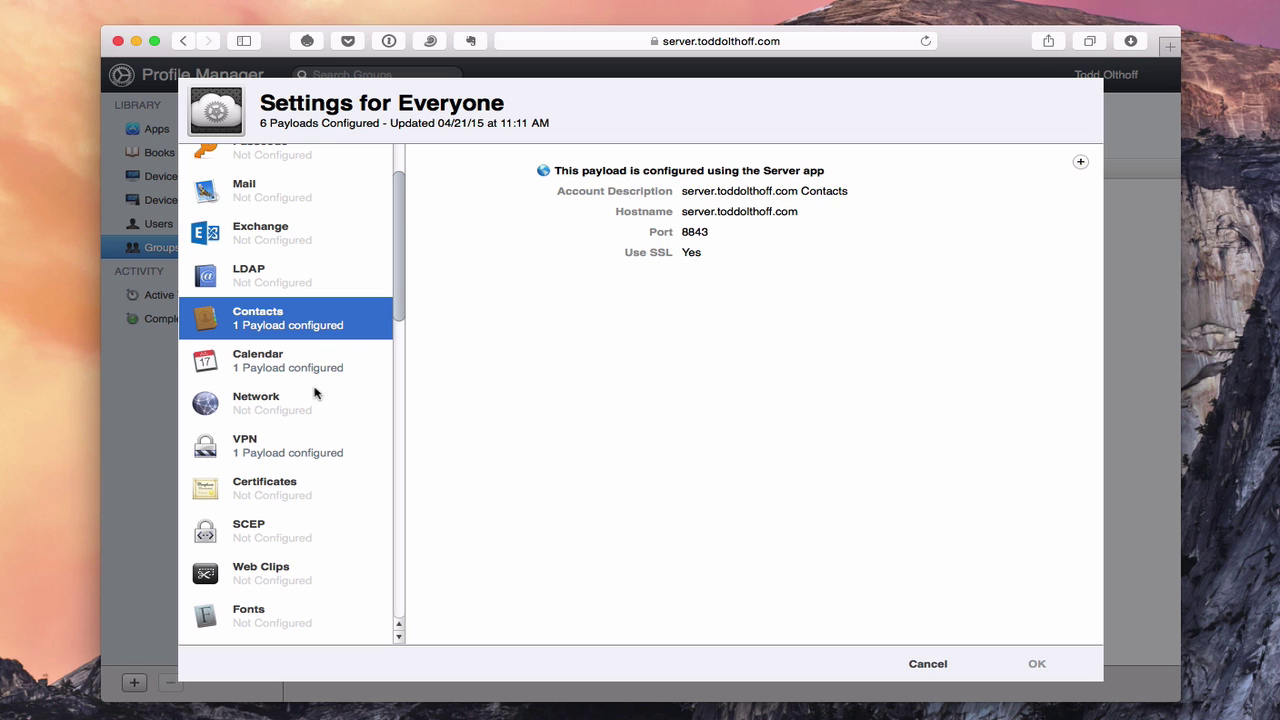
Look through the iOS and OS X payloads available for the Everyone group and close its settings without saving.
scroll(314, 392, "down", 5)
scroll(314, 392, "down", 12)
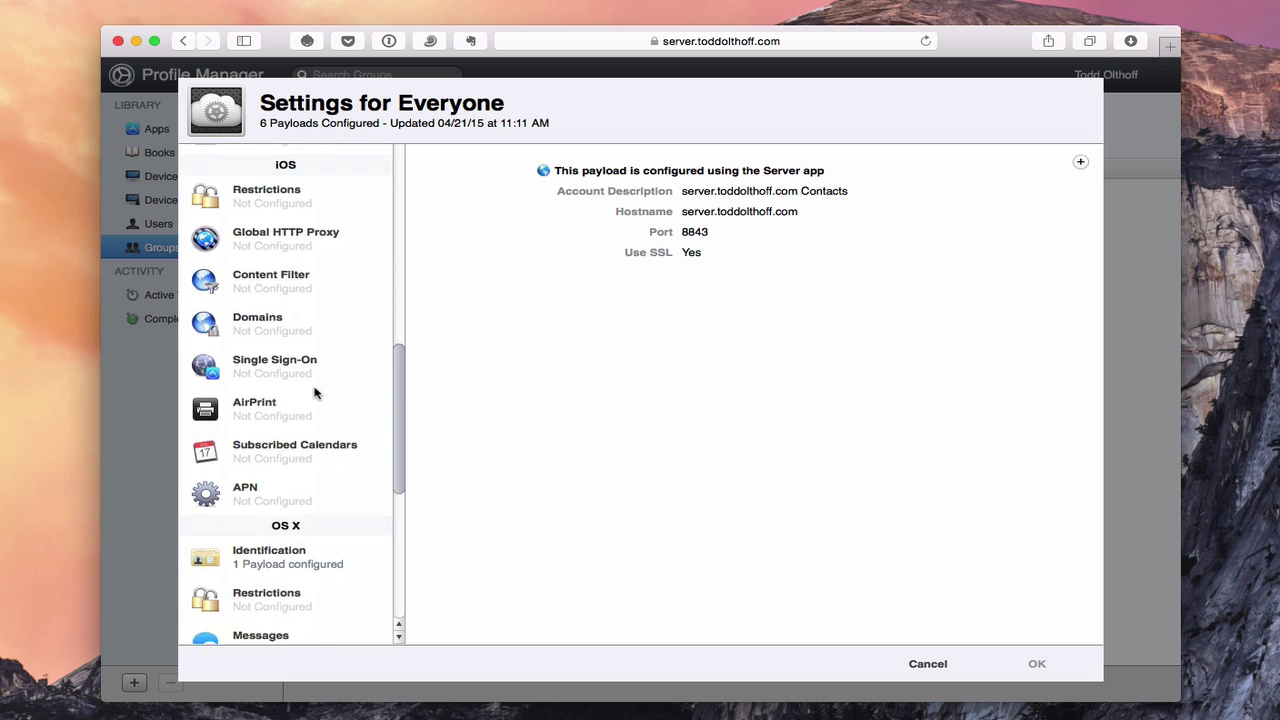
scroll(314, 392, "up", 15)
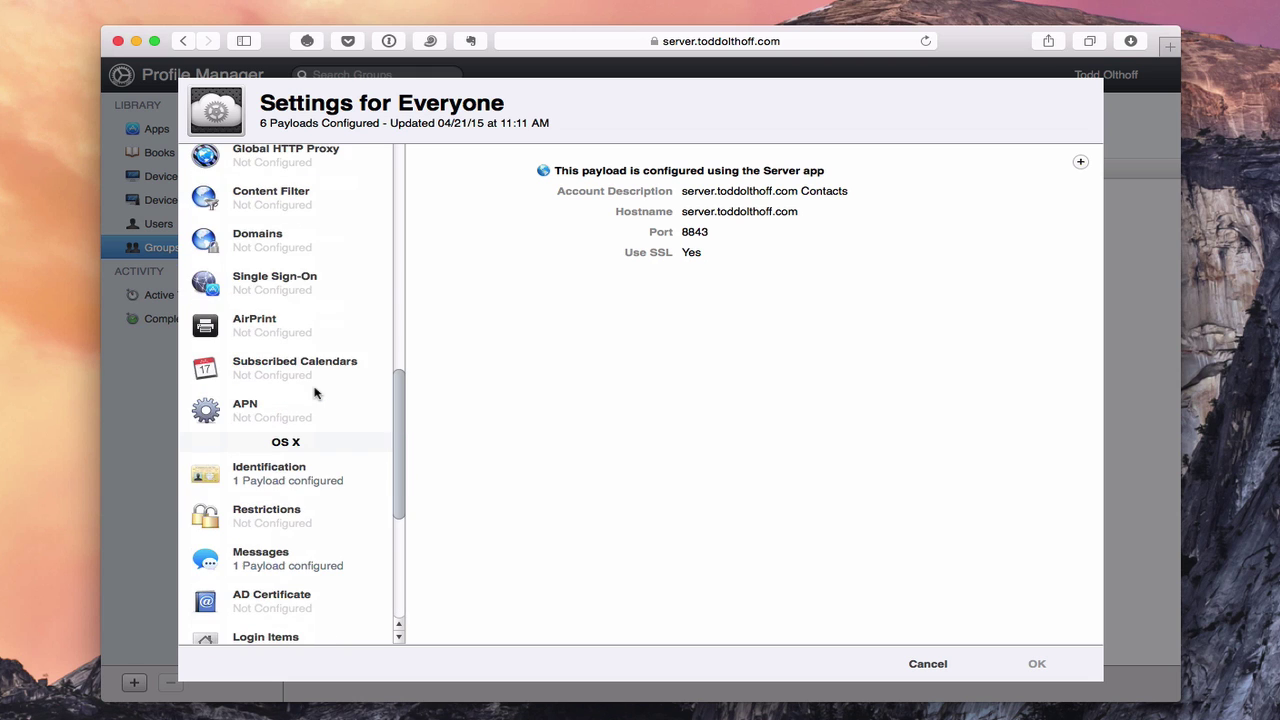
scroll(314, 392, "up", 3)
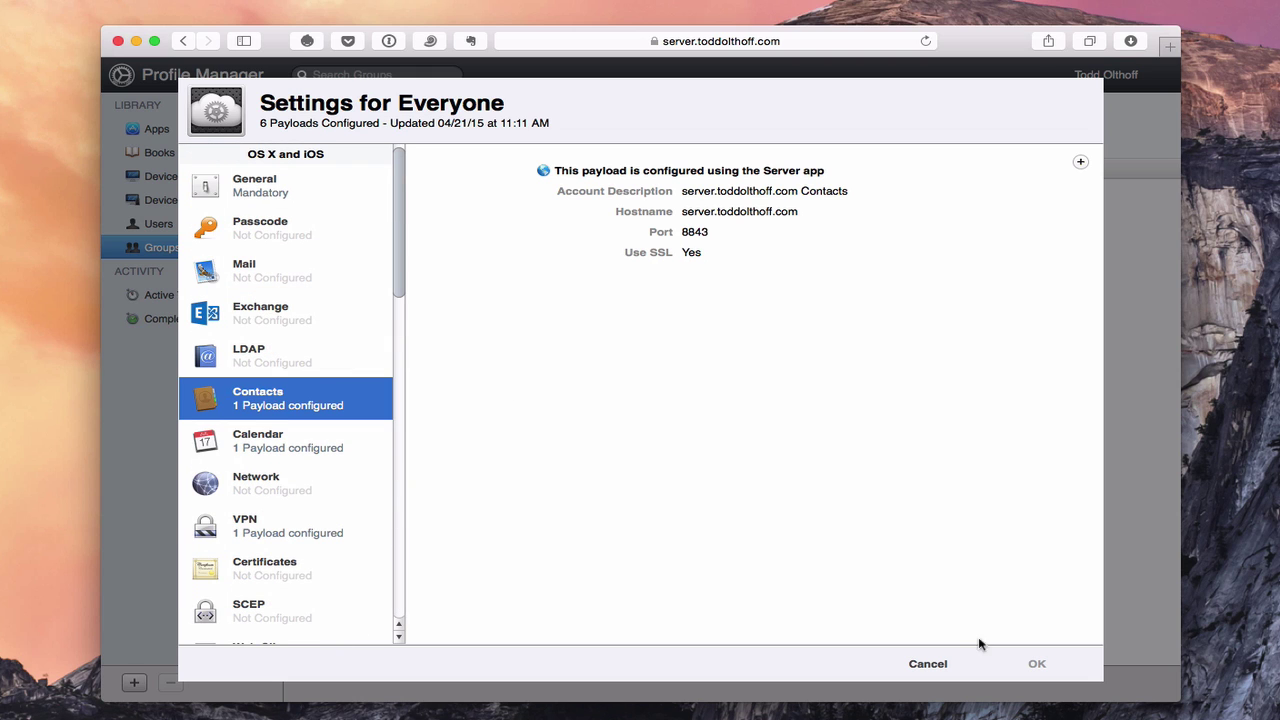
left_click(927, 664)
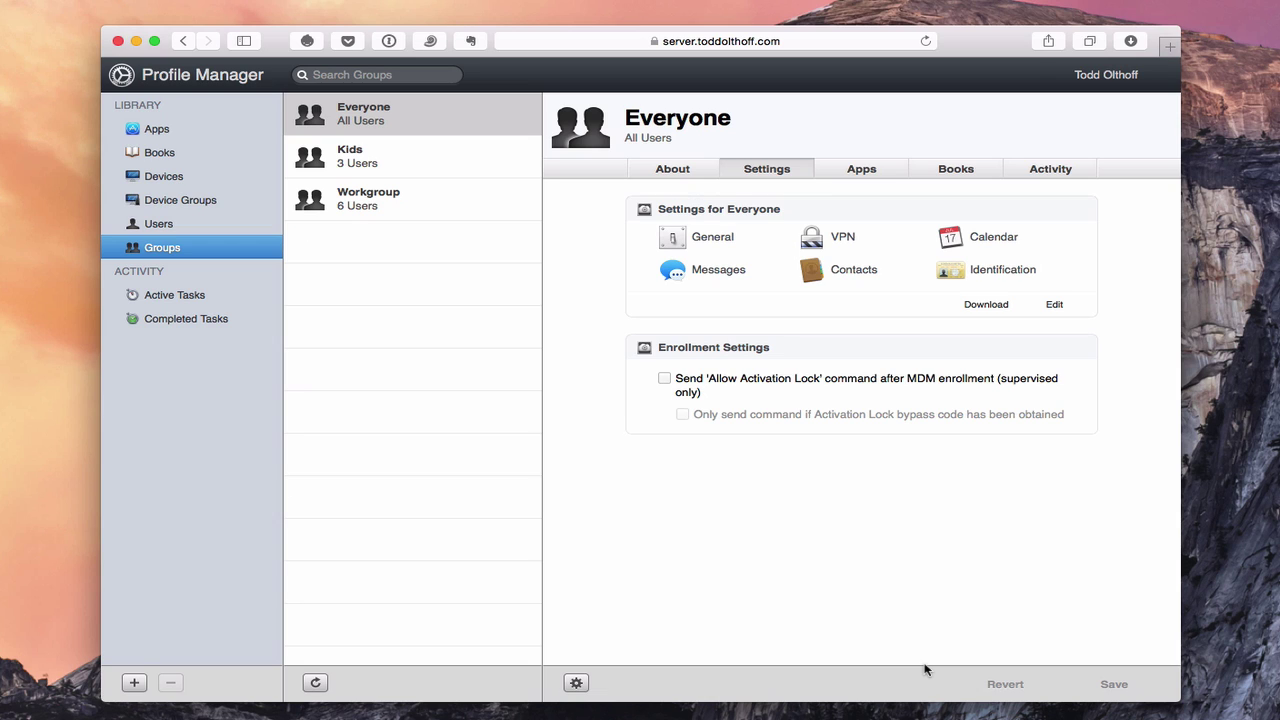